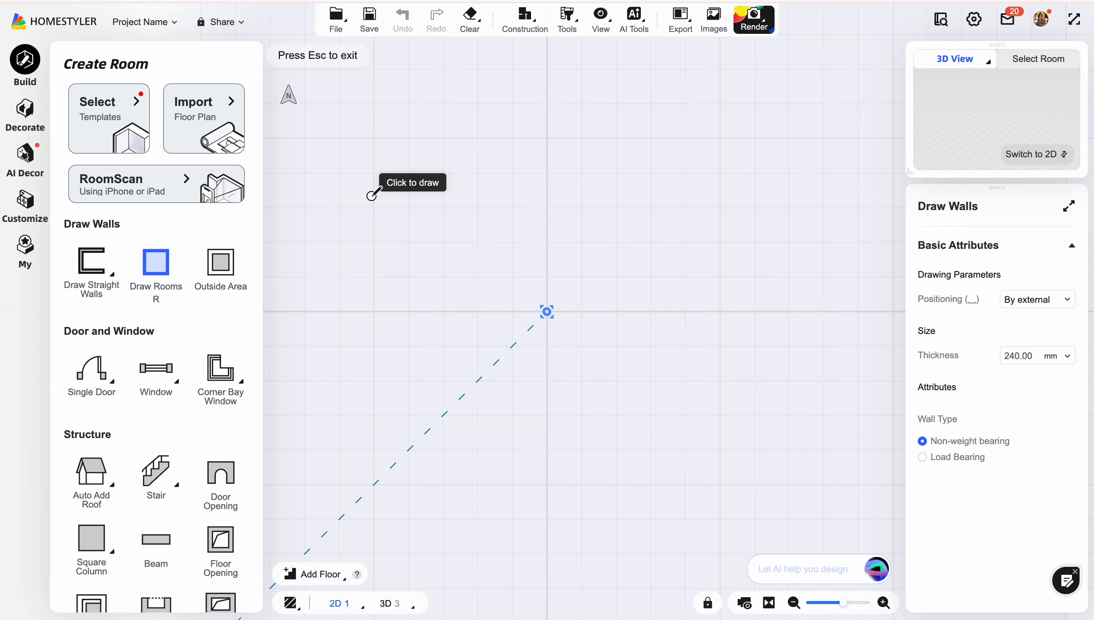
# - Draw a rectangular room about 6639 by 3884 mm, measured to the outer wall faces
pyautogui.click(371, 196)
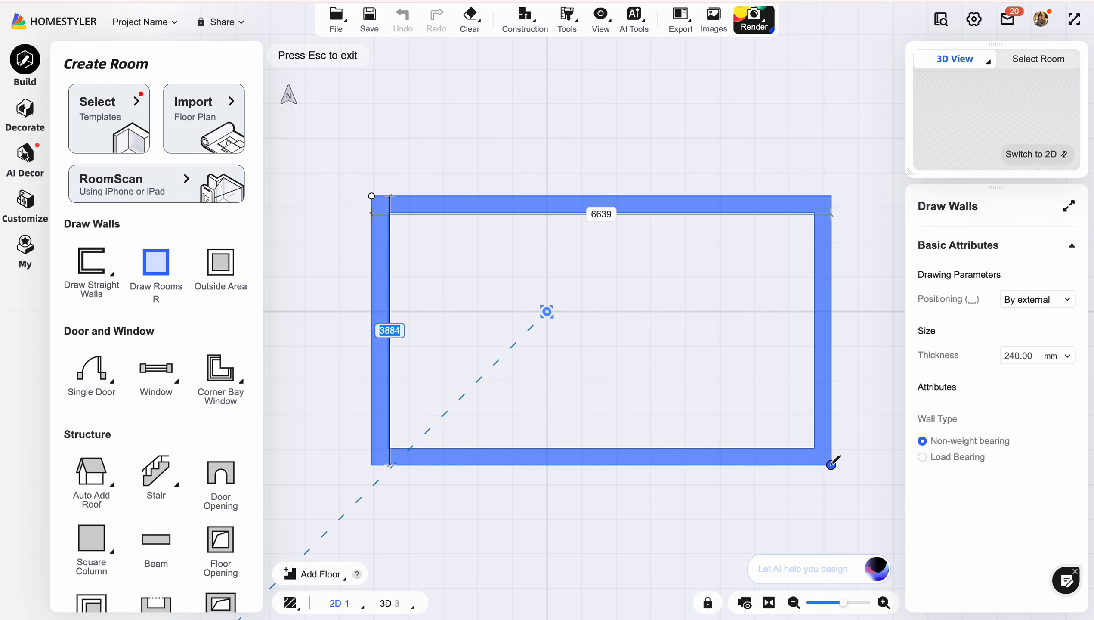
pyautogui.click(831, 463)
pyautogui.press('Escape')
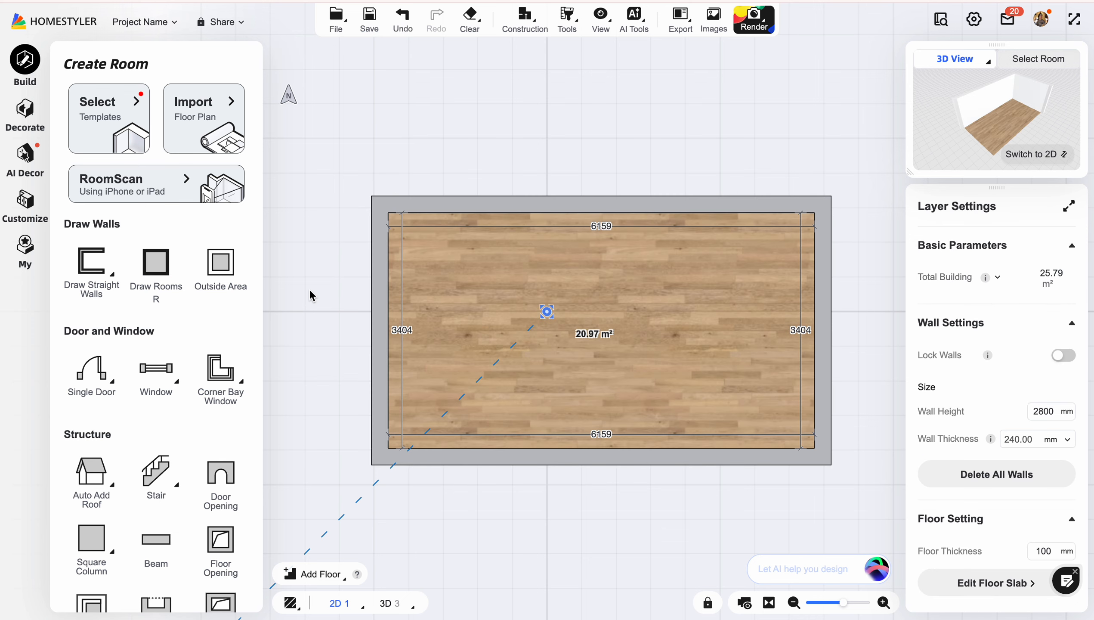
# - Place a single door in the lower wall, about 2430 mm from the room's left inner corner
pyautogui.moveTo(90, 371)
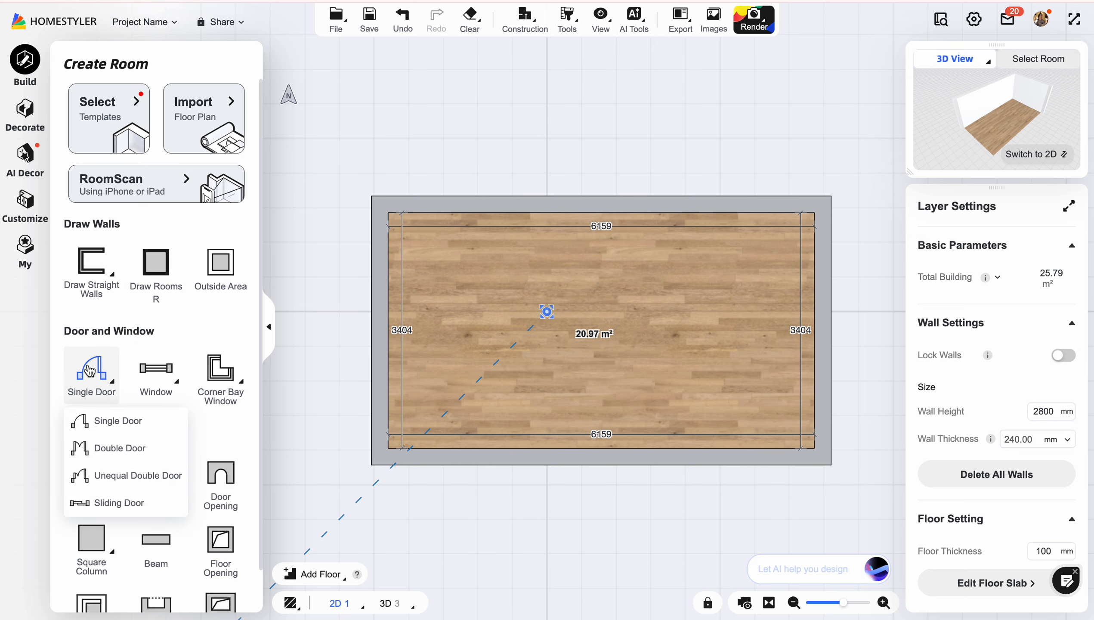
pyautogui.click(110, 421)
pyautogui.click(589, 456)
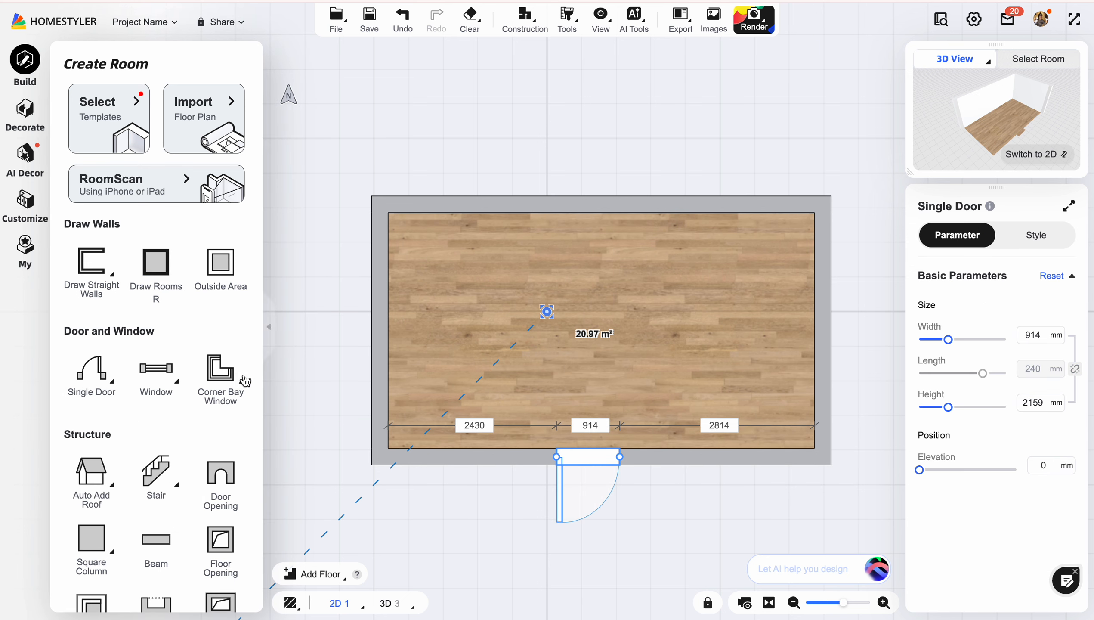
# - Place a window in the room's right-hand wall and stretch it both ways to about 1789 mm wide
pyautogui.moveTo(153, 379)
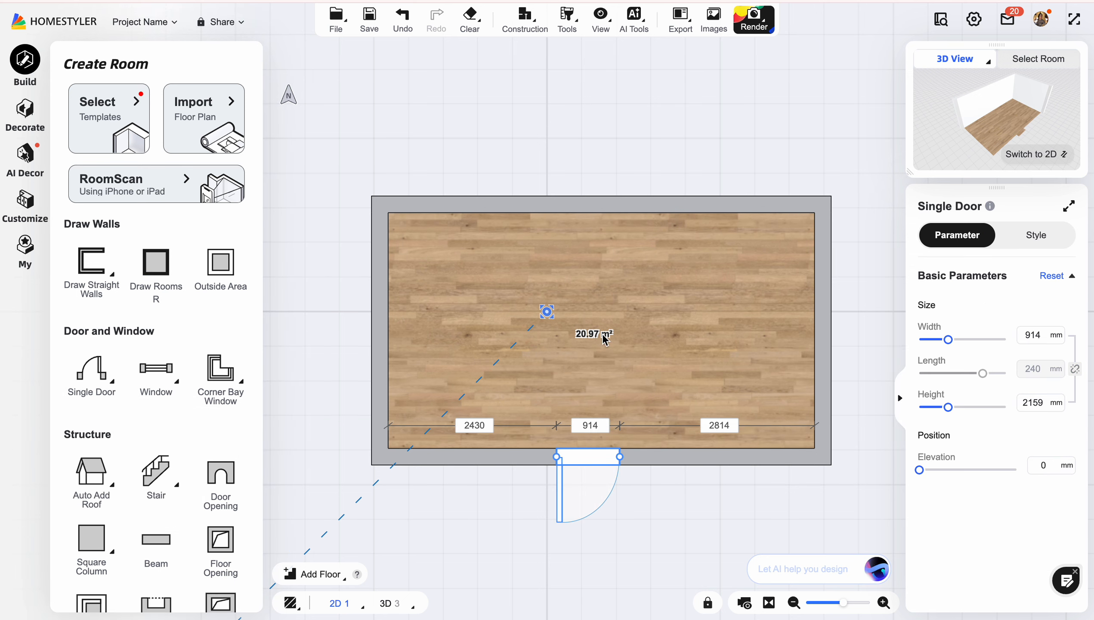
pyautogui.click(156, 369)
pyautogui.click(823, 333)
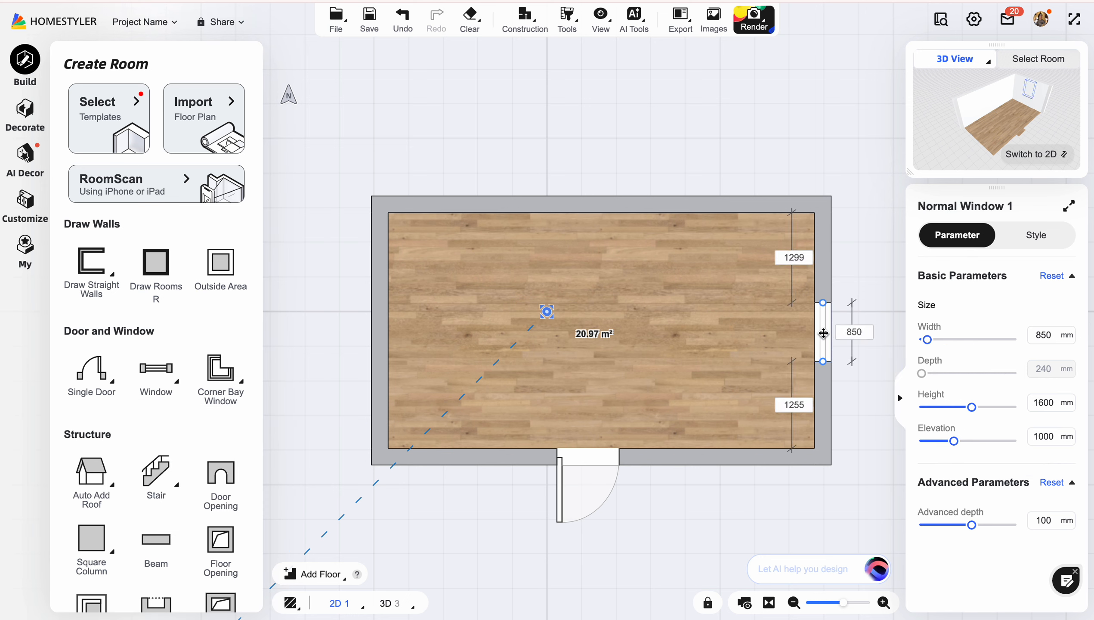
pyautogui.moveTo(822, 303); pyautogui.dragTo(822, 264)
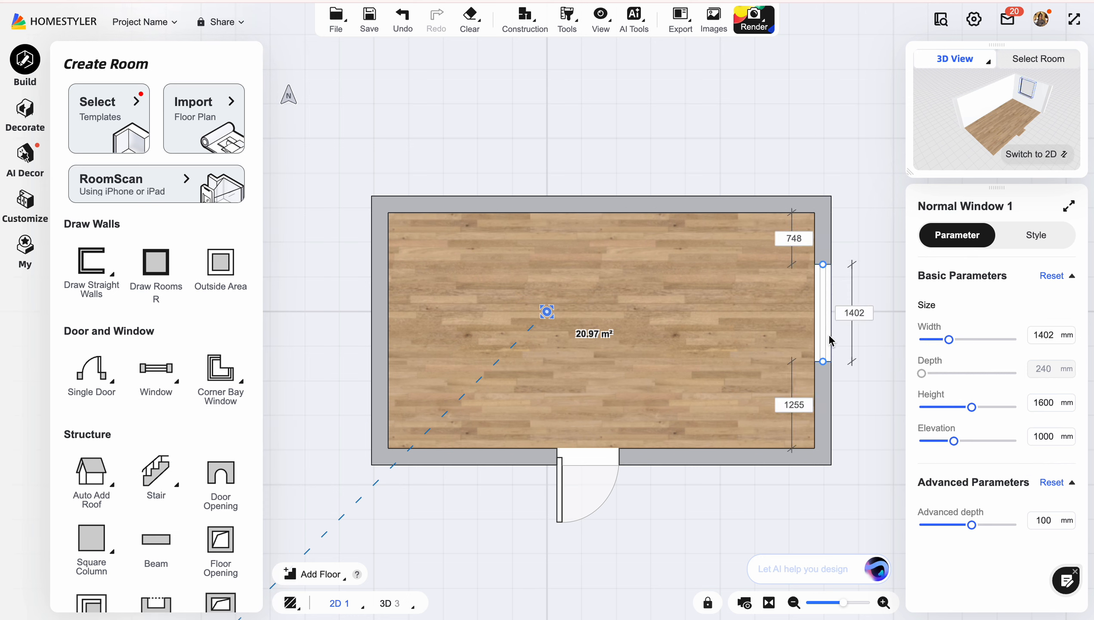
pyautogui.moveTo(822, 365); pyautogui.dragTo(822, 390)
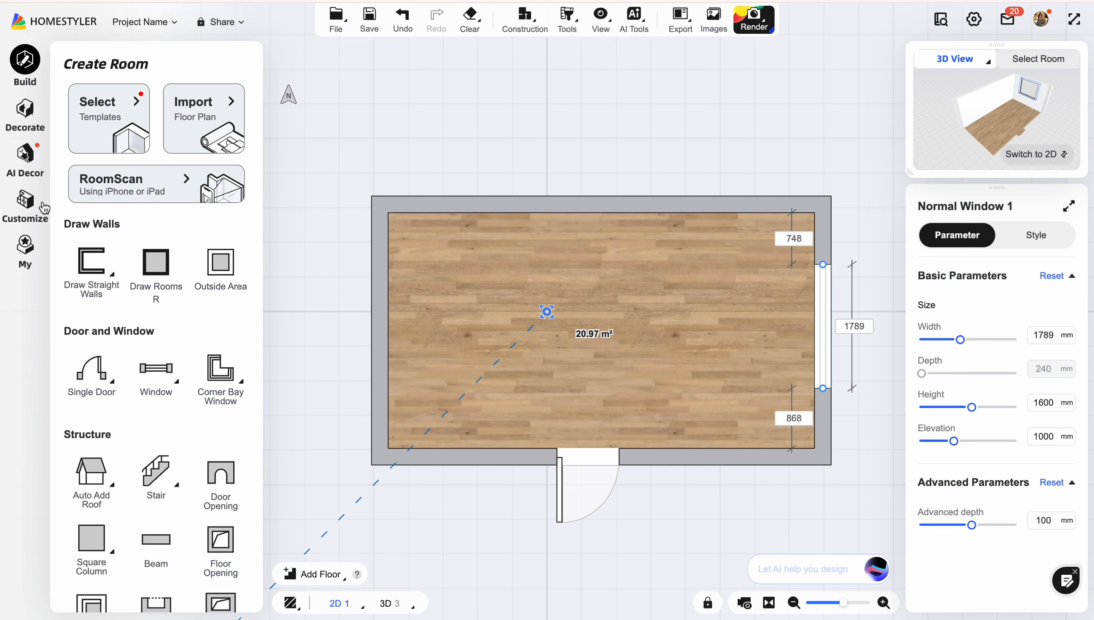
# - Enter the custom furniture editor and show the Base Cabinet products of the public library in an expanded catalogue
pyautogui.click(27, 200)
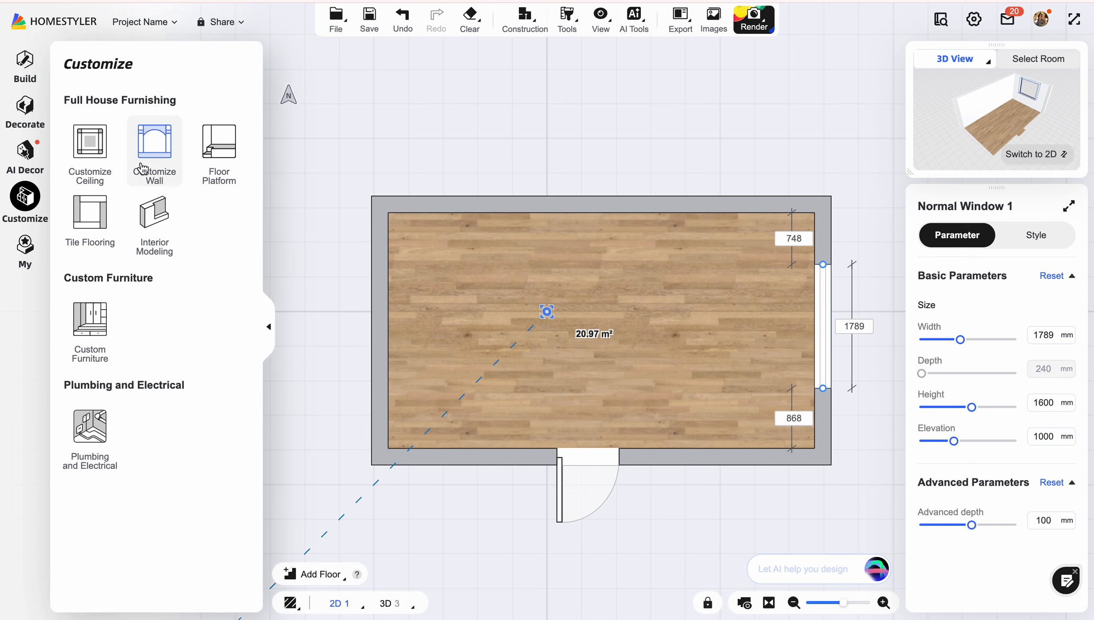
pyautogui.click(91, 319)
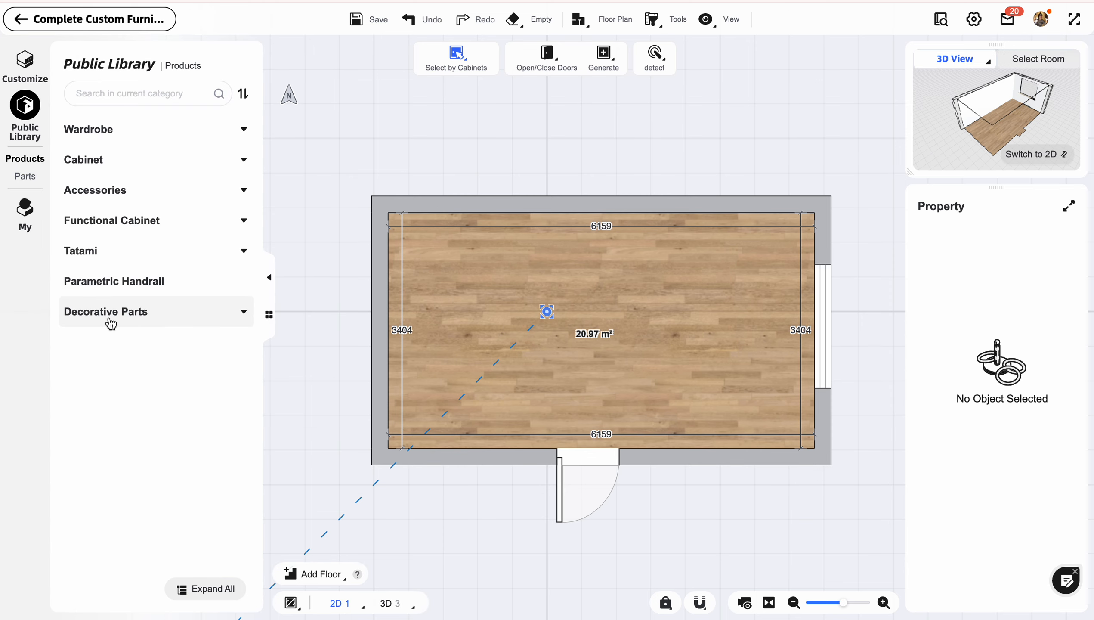
pyautogui.click(126, 134)
pyautogui.click(127, 135)
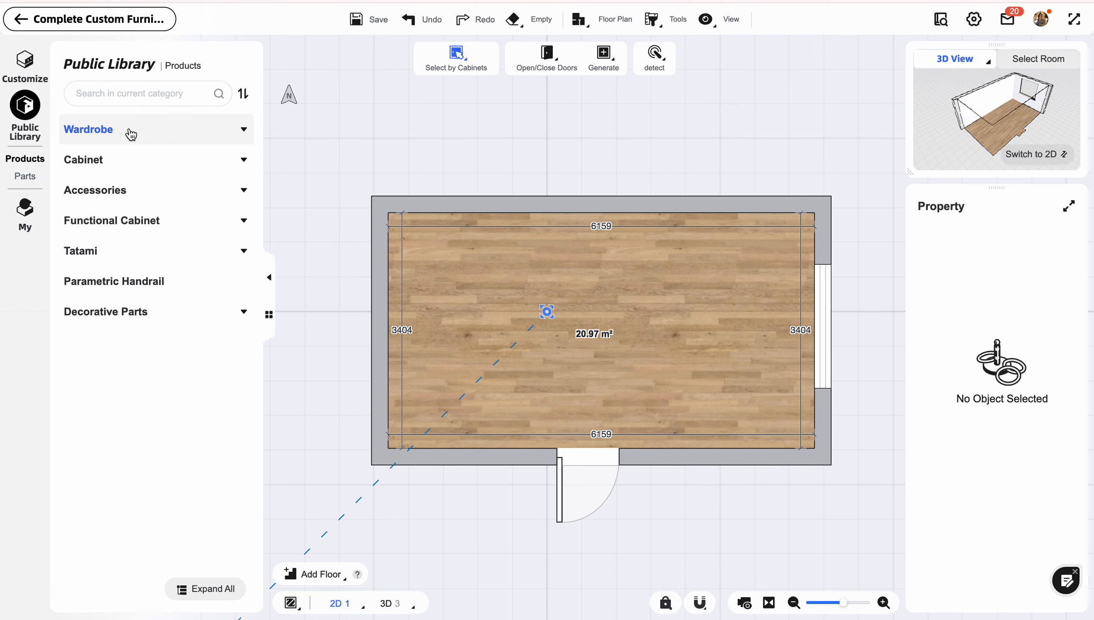
pyautogui.click(122, 169)
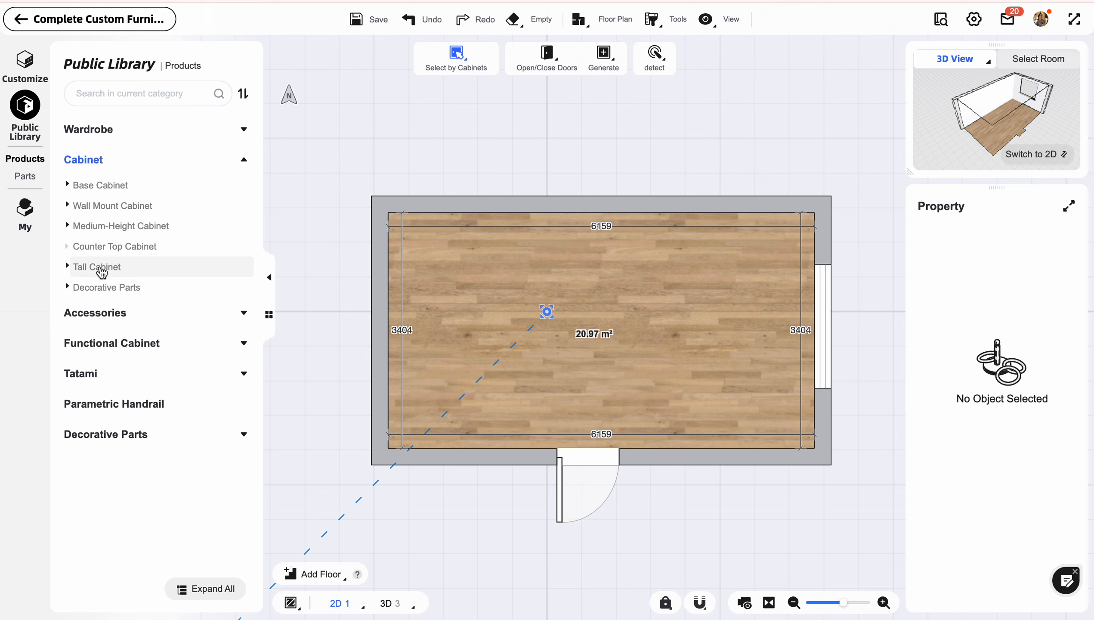
pyautogui.click(96, 187)
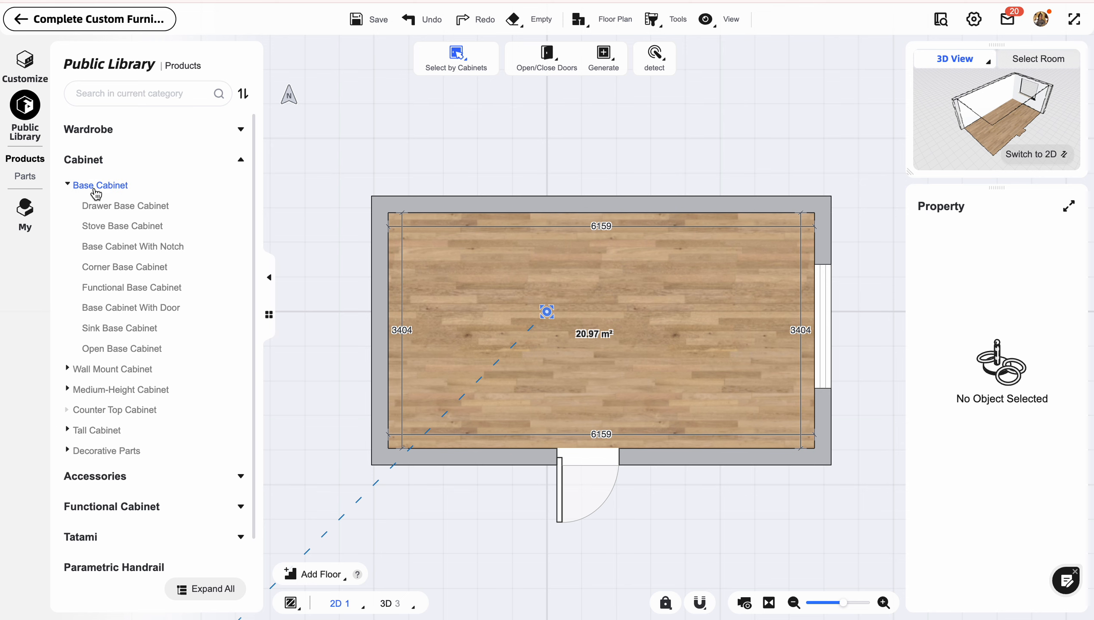
pyautogui.click(269, 314)
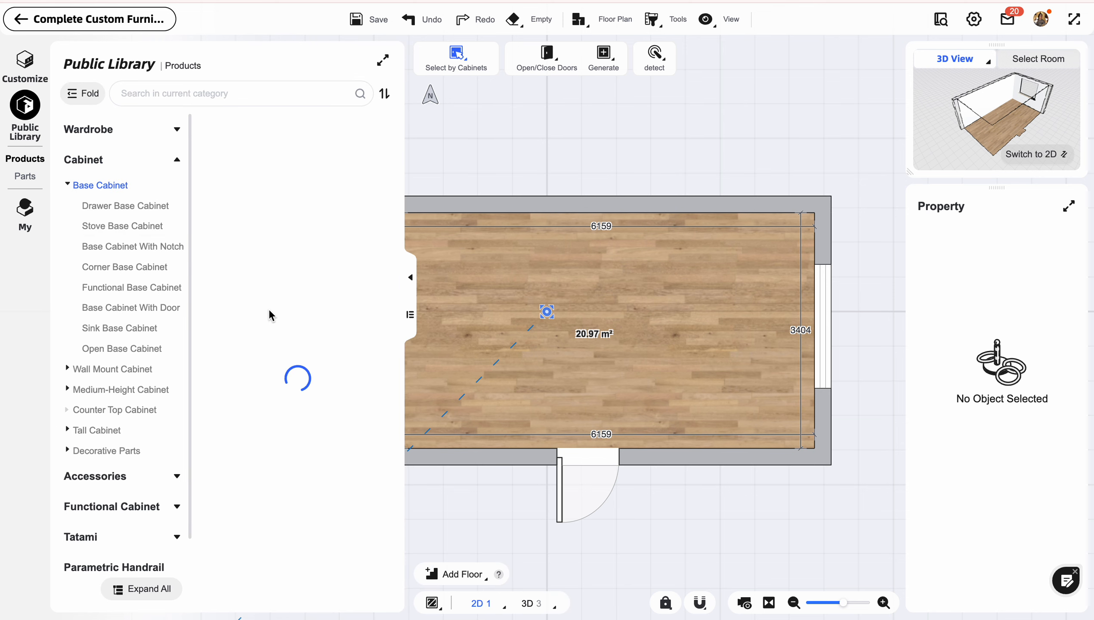
# - Examine the base cabinet models offered in the catalogue, including drawer, sink, corner and functional types
pyautogui.scroll(-2, 319, 281)
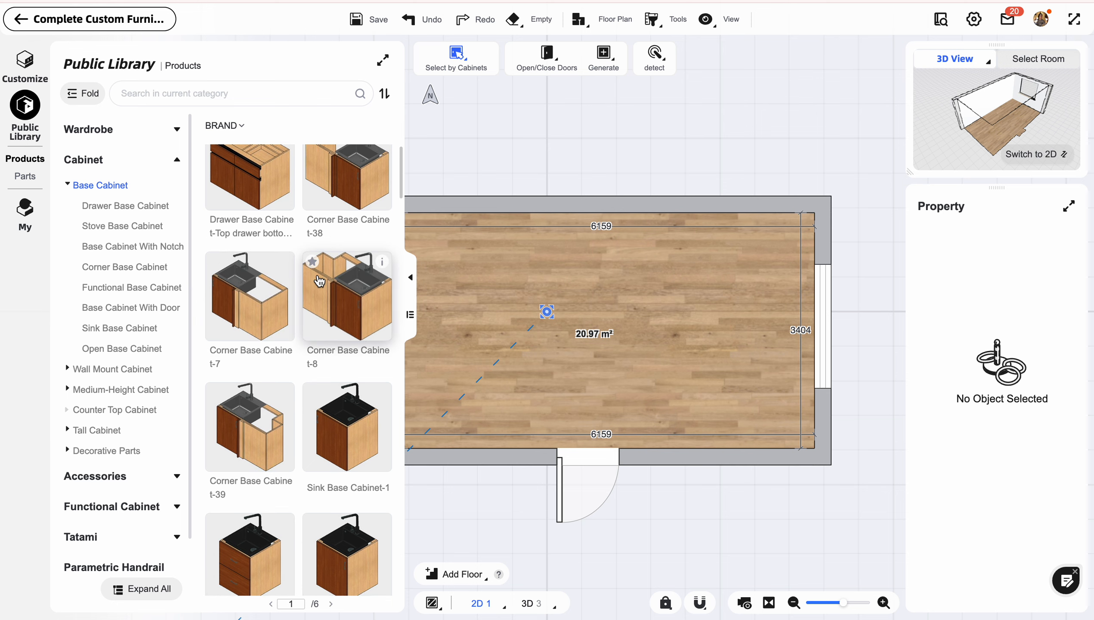
pyautogui.scroll(2, 319, 280)
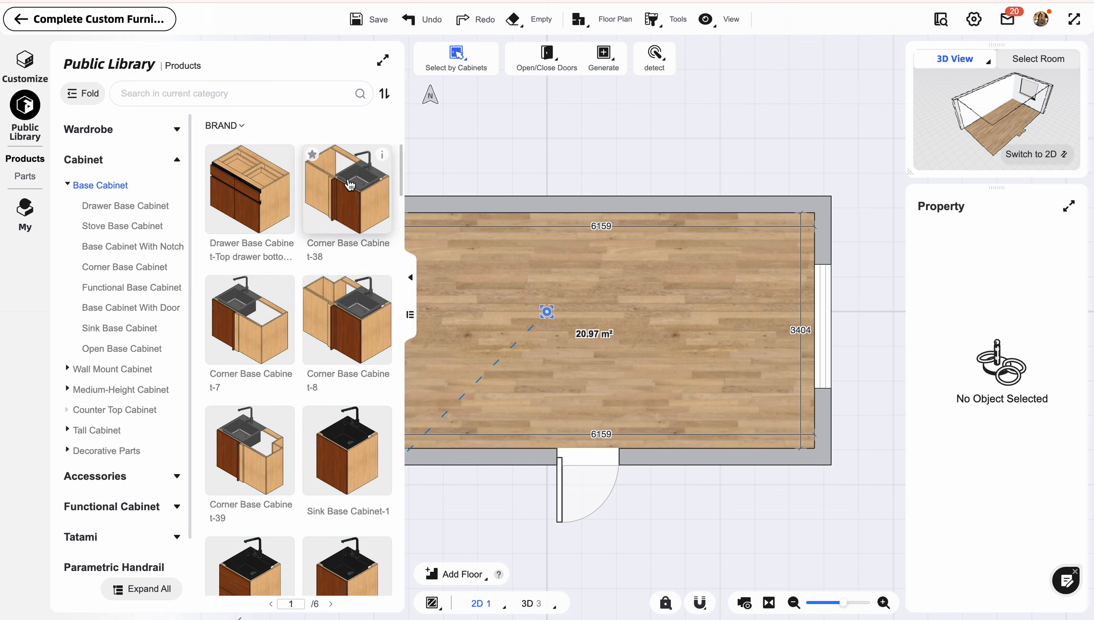
pyautogui.scroll(-10, 330, 260)
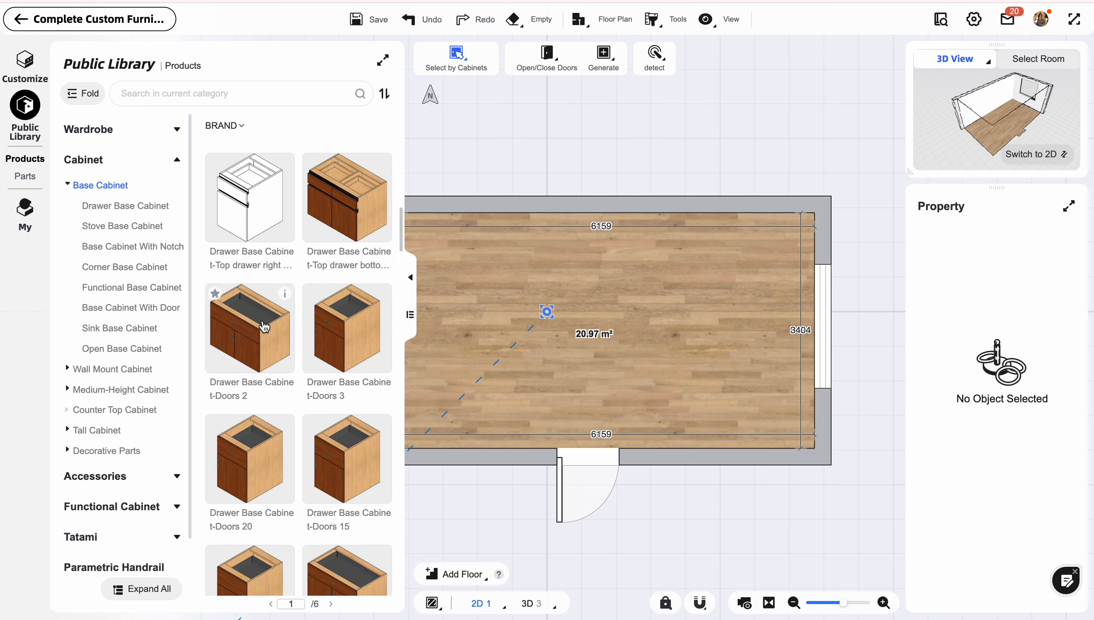
pyautogui.scroll(-2, 280, 368)
pyautogui.scroll(-7, 280, 368)
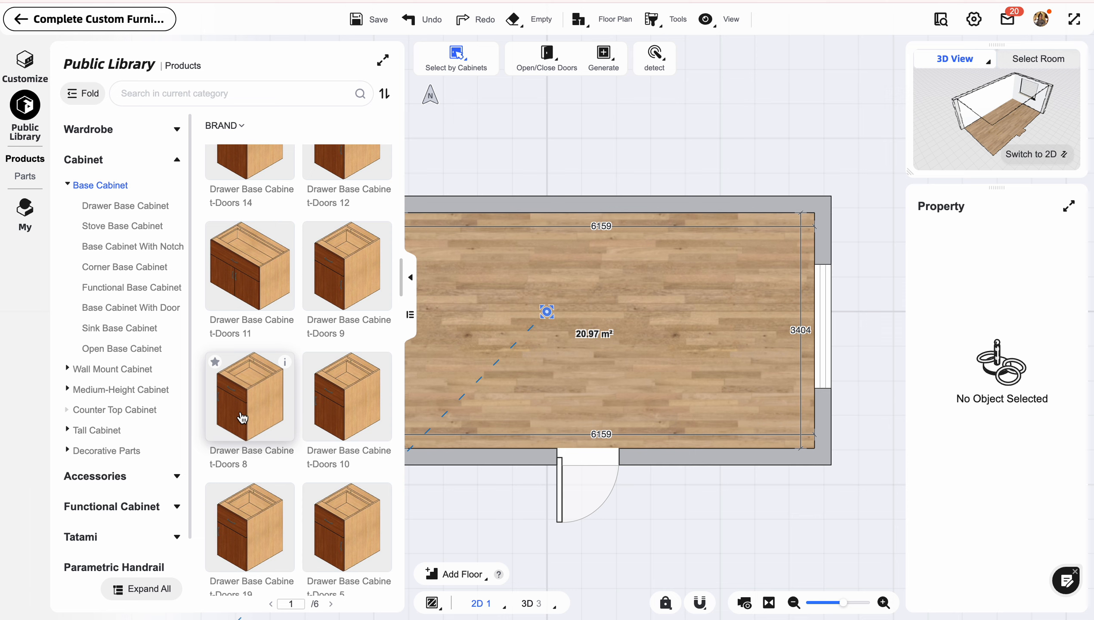
pyautogui.scroll(-5, 256, 433)
pyautogui.scroll(-6, 255, 432)
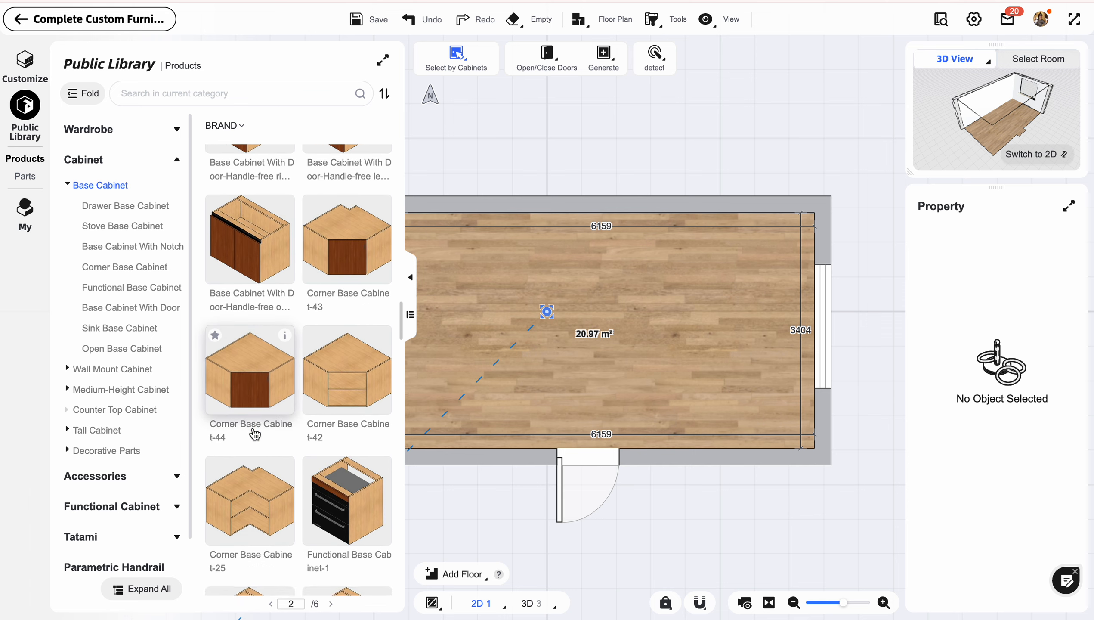
pyautogui.scroll(-3, 329, 464)
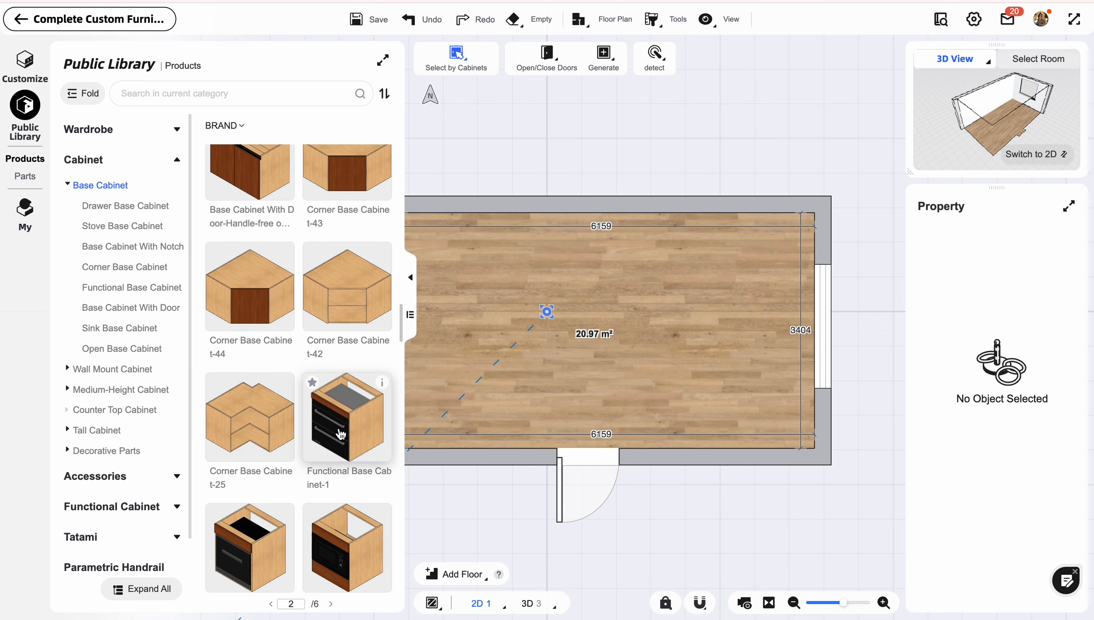
pyautogui.scroll(-3, 336, 460)
pyautogui.scroll(-6, 336, 460)
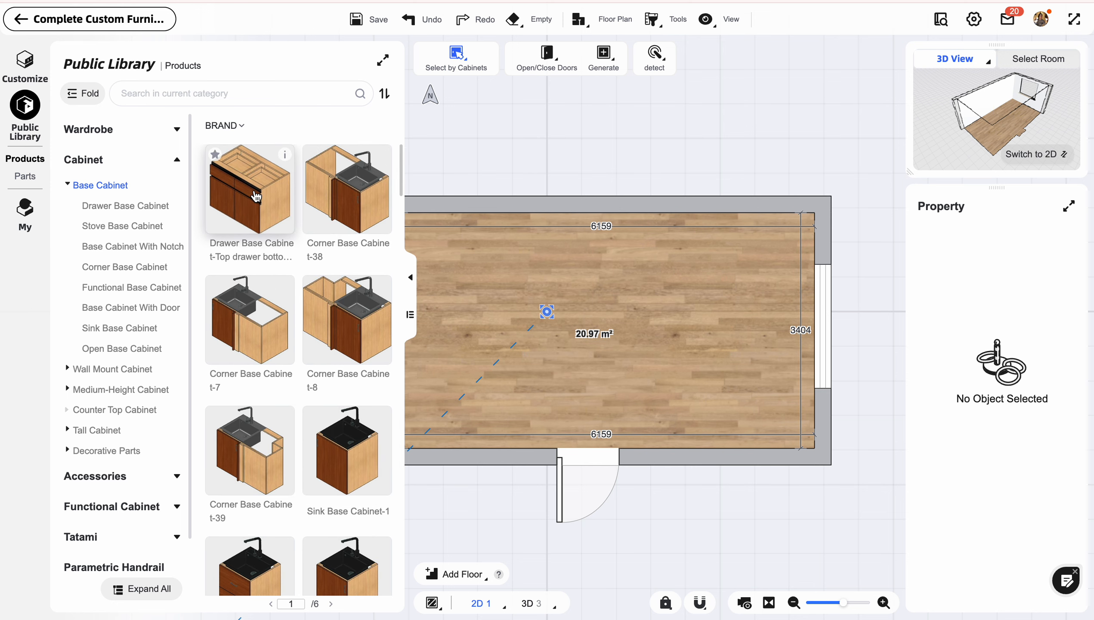
# - Place a wide top-drawer base cabinet in the room's upper-right corner and a corner base cabinet with sink beside it
pyautogui.moveTo(269, 198); pyautogui.dragTo(781, 224)
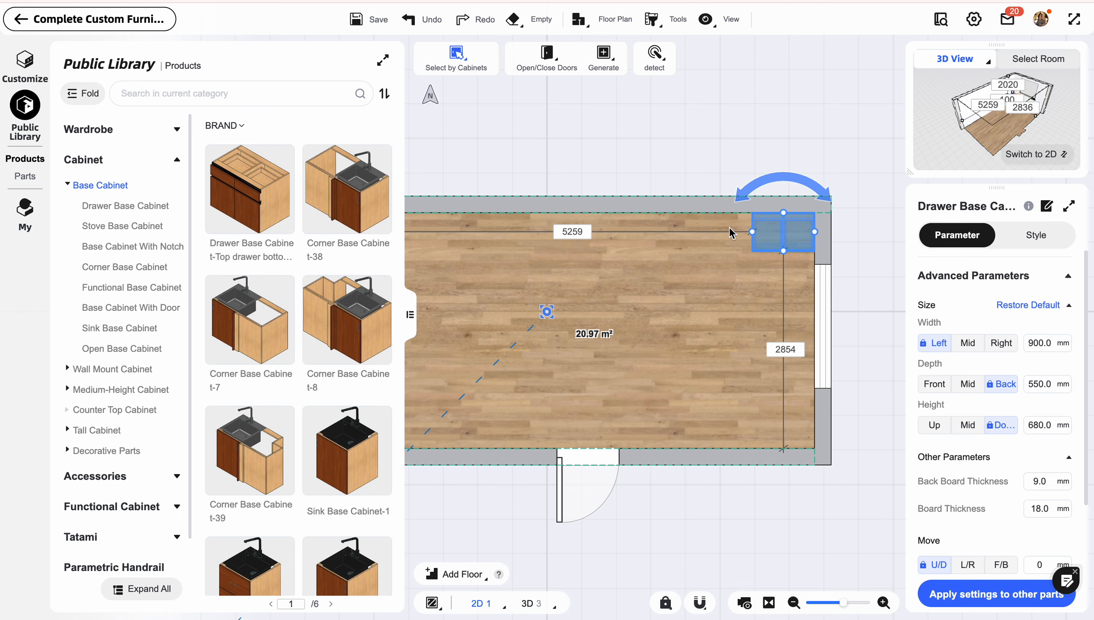
pyautogui.click(715, 241)
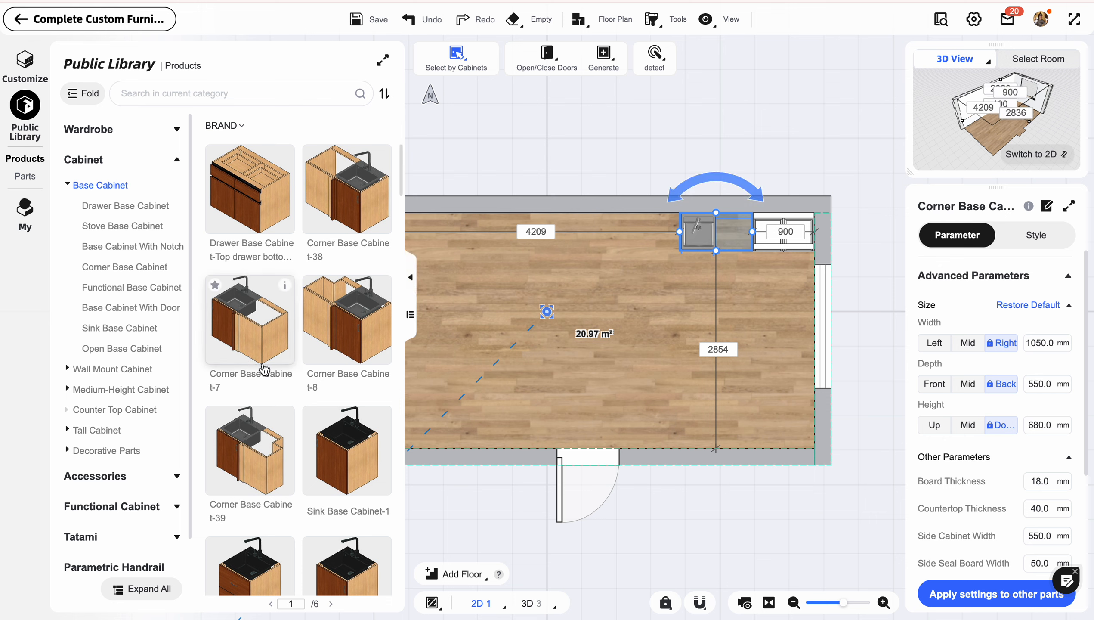
# - Extend the cabinet row to the left with a narrow top-drawer base cabinet and a three-drawer base cabinet
pyautogui.scroll(-5, 268, 373)
pyautogui.scroll(-2, 269, 377)
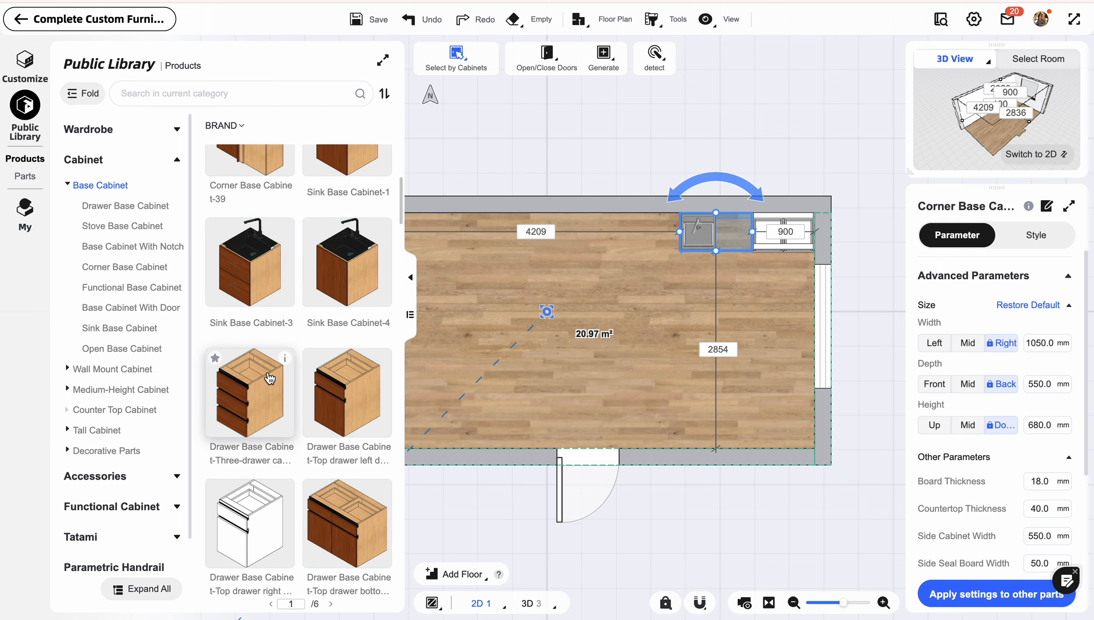
pyautogui.click(347, 393)
pyautogui.click(657, 232)
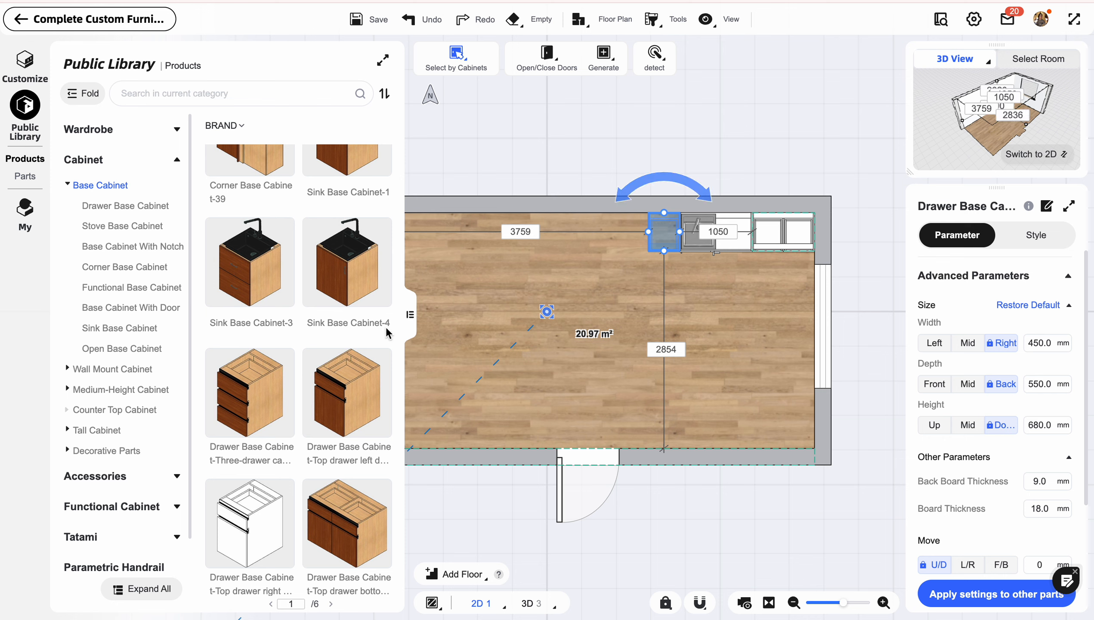
pyautogui.moveTo(516, 280); pyautogui.dragTo(634, 231)
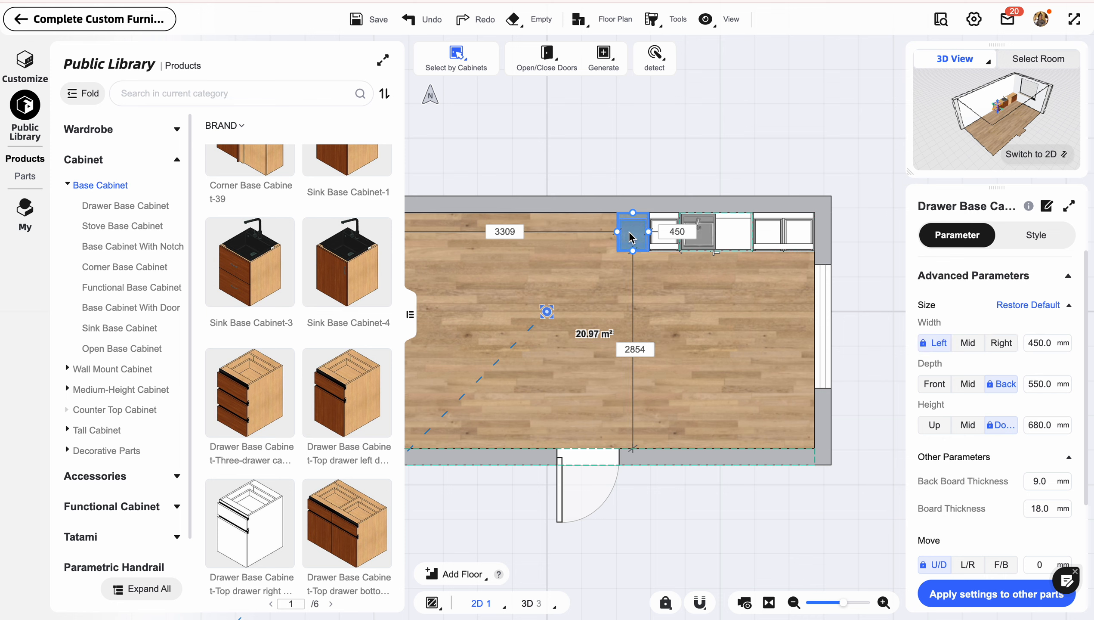
pyautogui.click(632, 112)
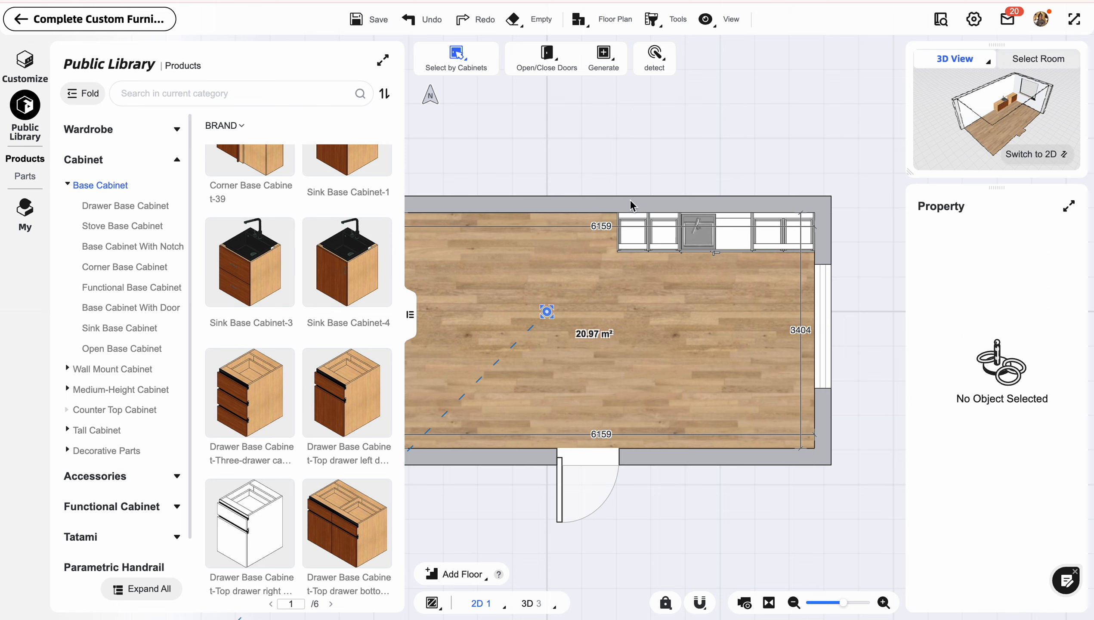
# - Switch to 3D and on to roam view, and examine the base cabinet row from the front
pyautogui.click(1018, 161)
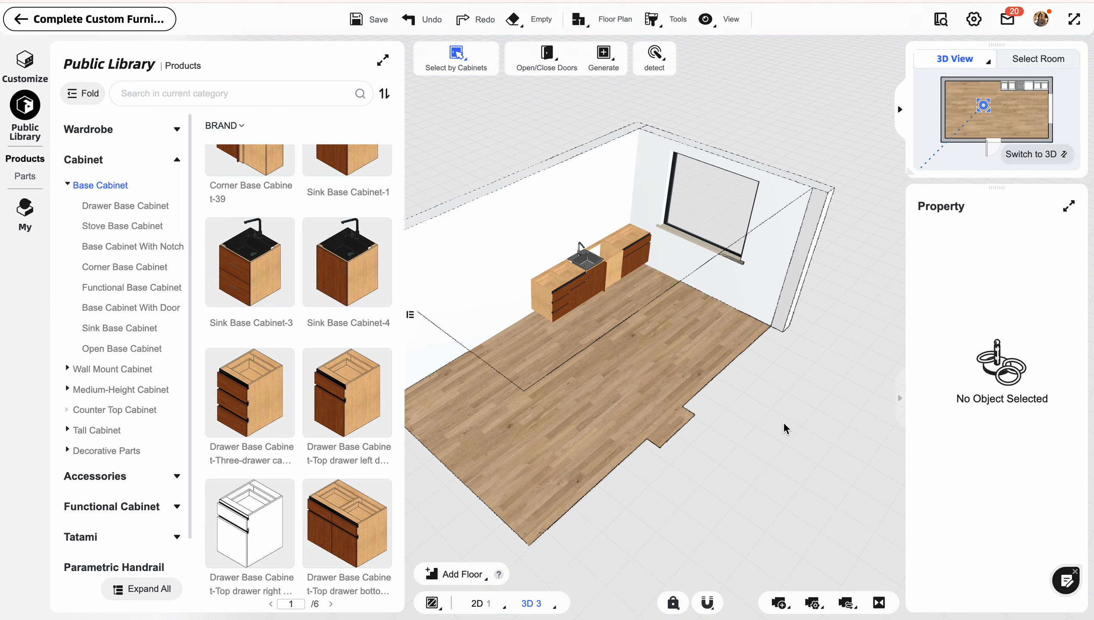
pyautogui.moveTo(784, 429); pyautogui.dragTo(664, 317)
pyautogui.moveTo(540, 605)
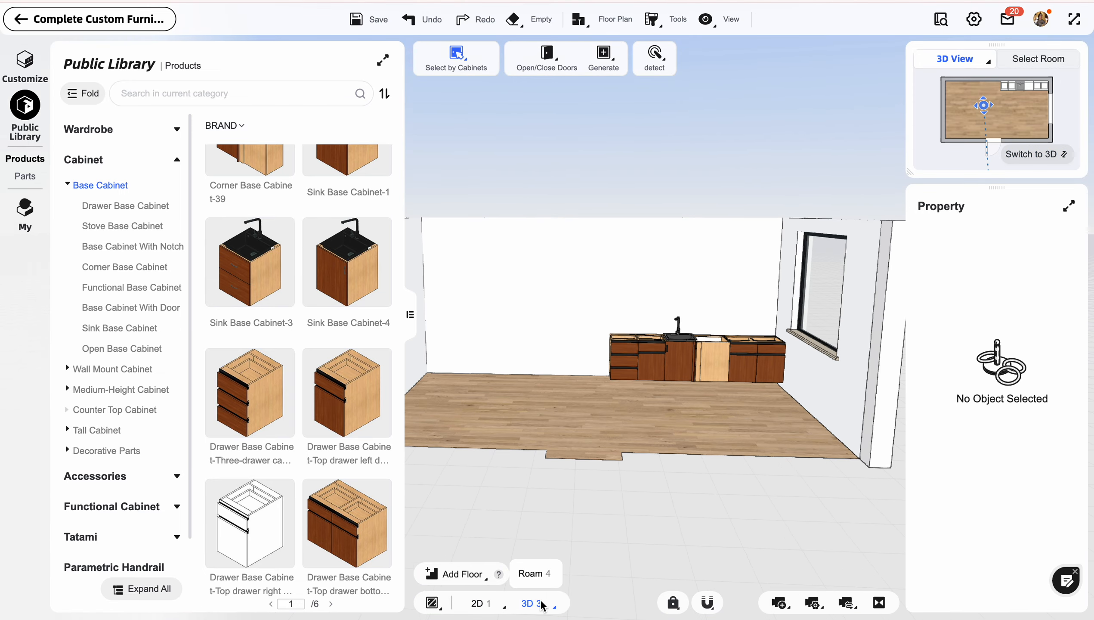
pyautogui.click(542, 572)
pyautogui.moveTo(750, 266); pyautogui.dragTo(832, 224)
pyautogui.scroll(-5, 831, 224)
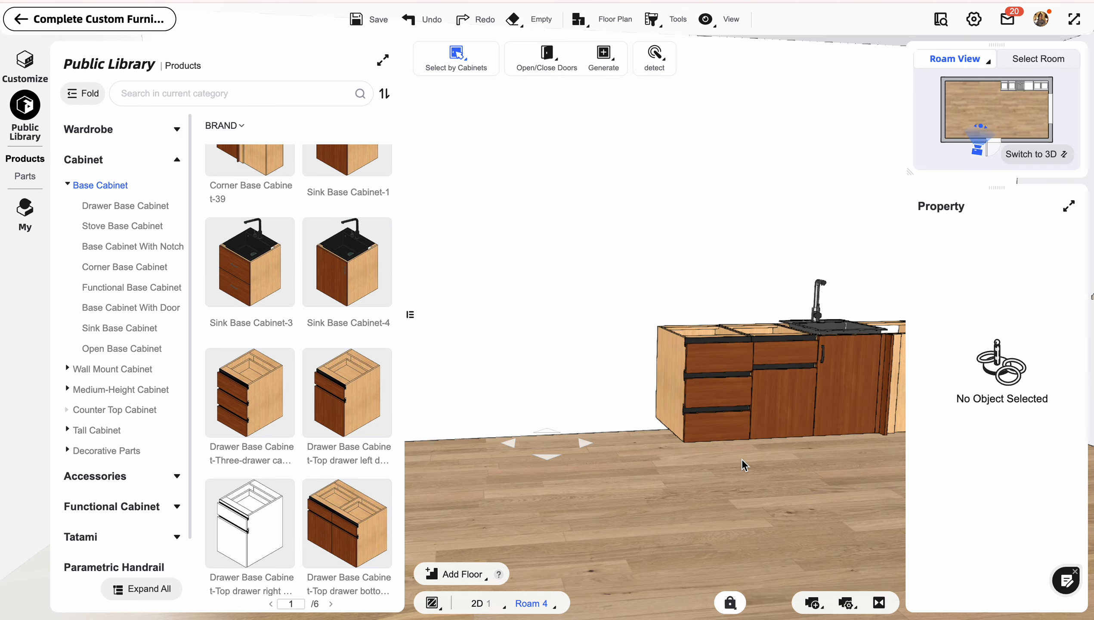
pyautogui.moveTo(742, 459); pyautogui.dragTo(761, 486)
pyautogui.press('d')
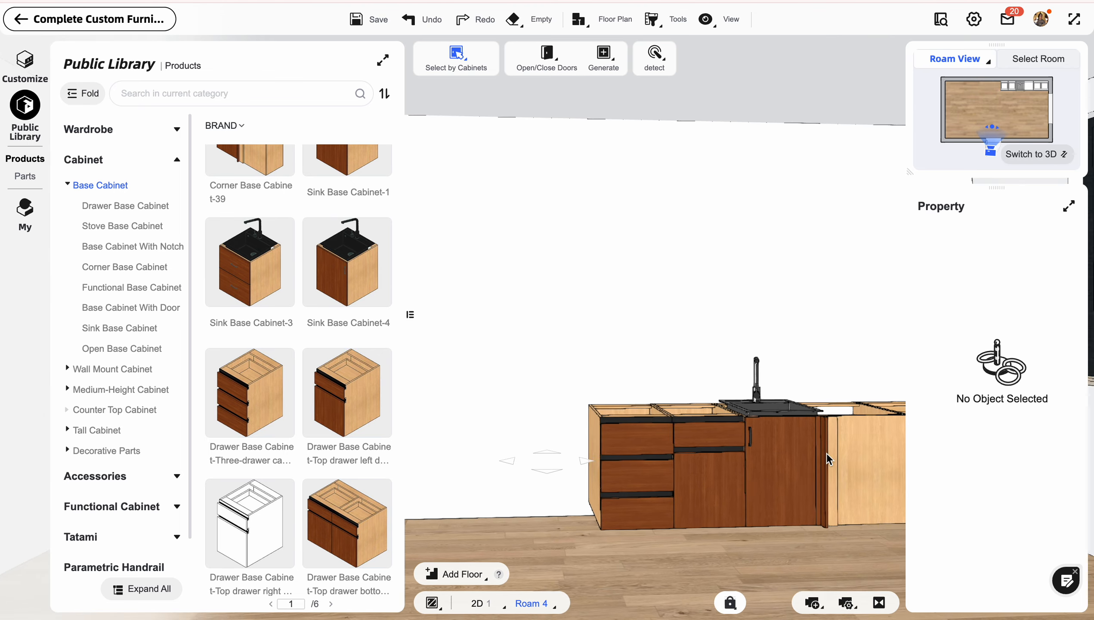
pyautogui.press('d')
pyautogui.press('a')
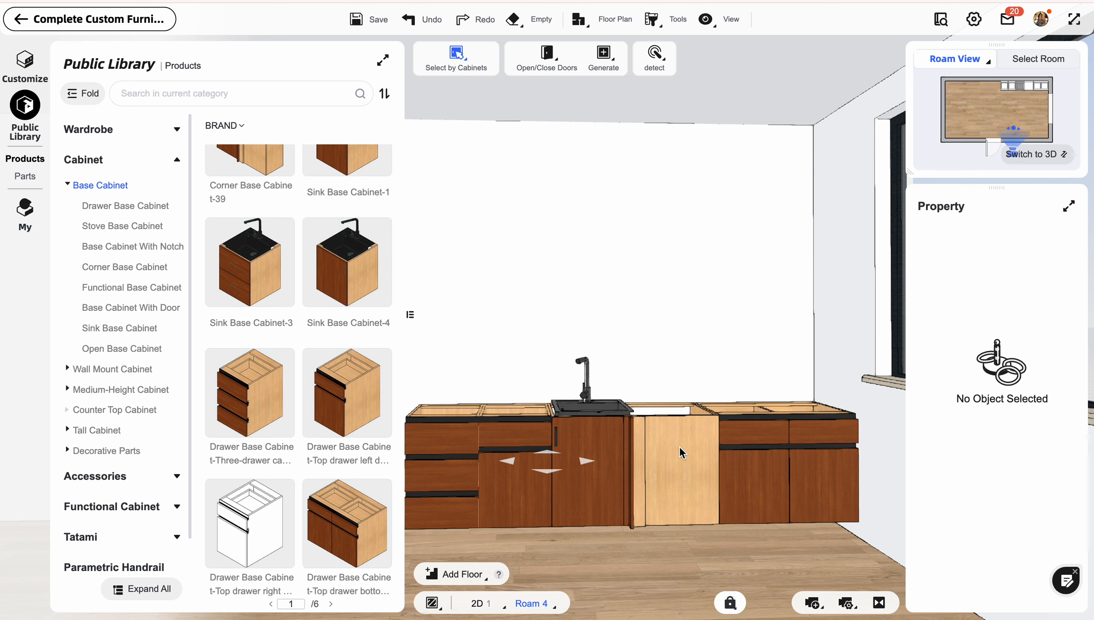
pyautogui.press('e')
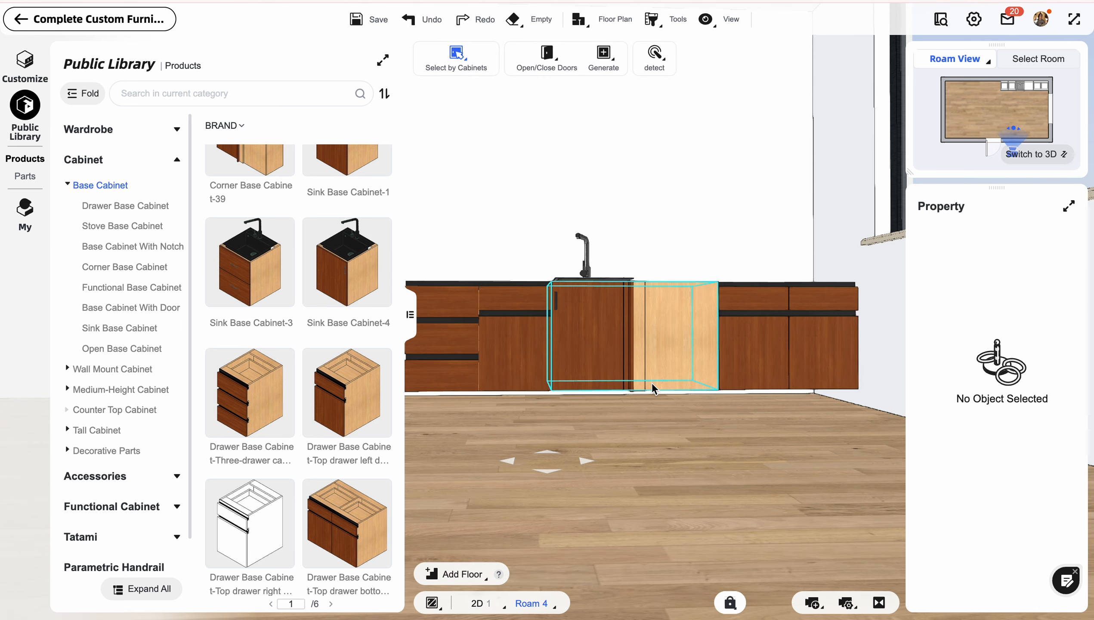
pyautogui.press('q')
pyautogui.press('a')
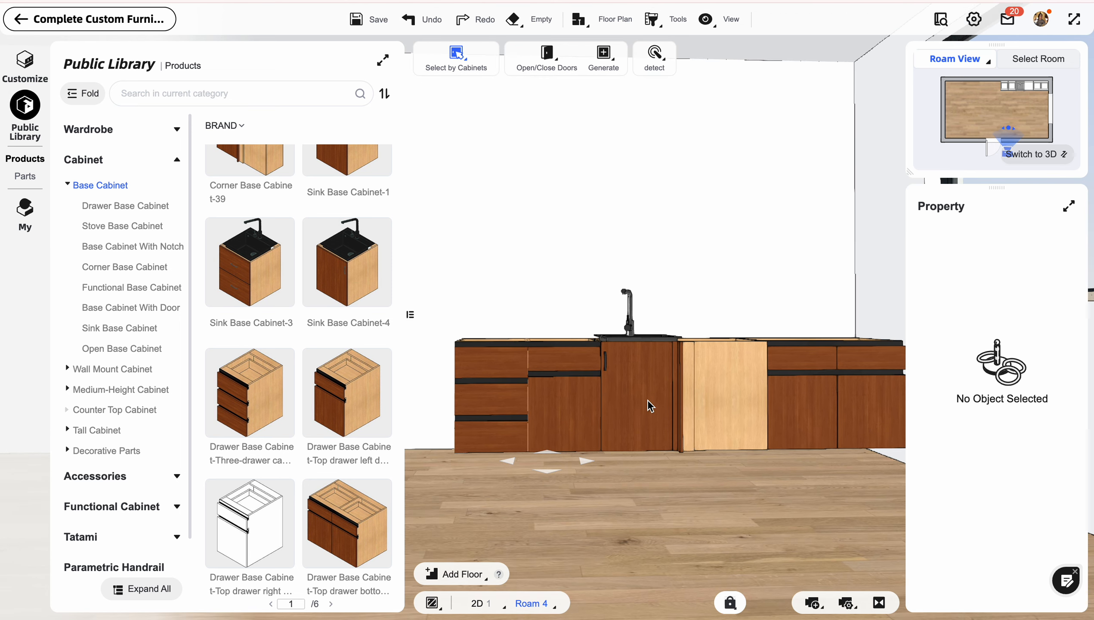
# - Widen the three-drawer base cabinet and the adjoining top-drawer base cabinet to 700 mm each and set them side by side
pyautogui.click(476, 393)
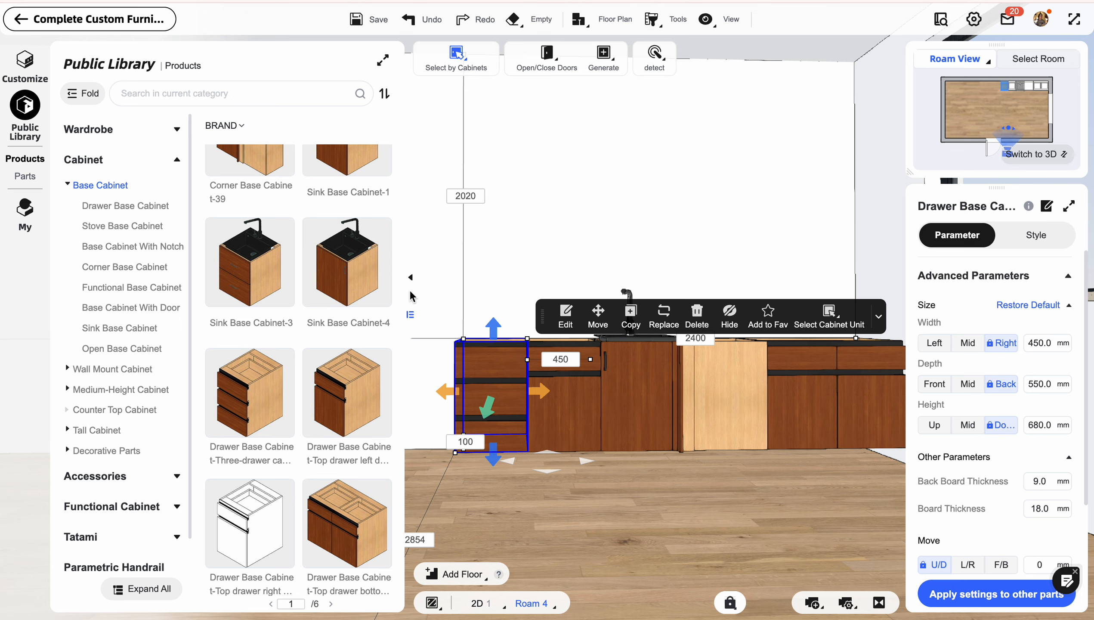
pyautogui.click(411, 277)
pyautogui.moveTo(451, 397); pyautogui.dragTo(401, 390)
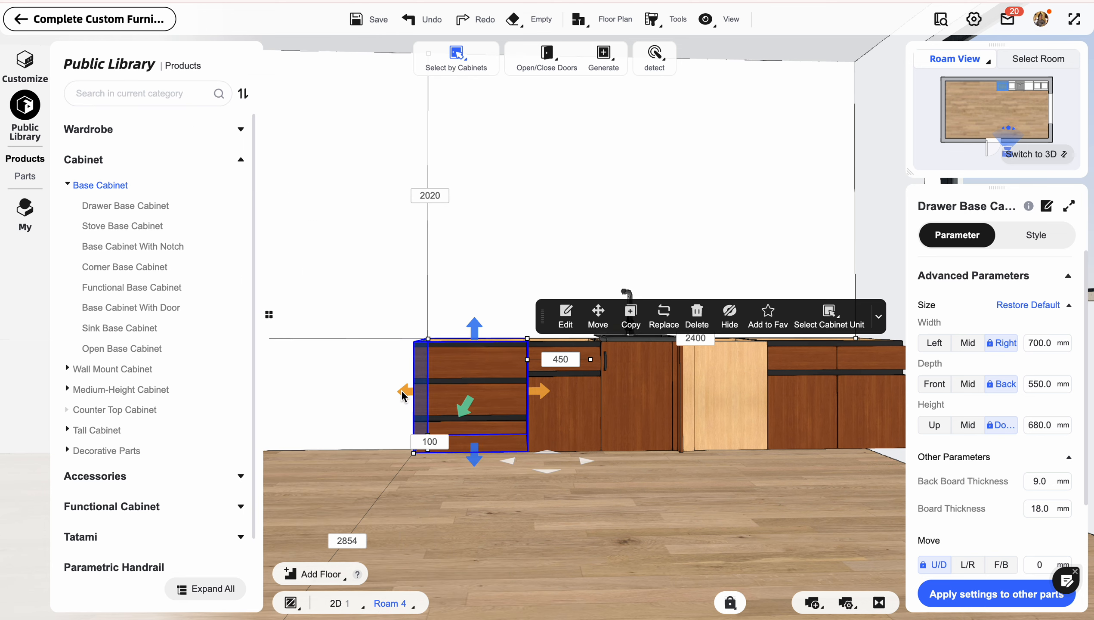
pyautogui.moveTo(481, 388); pyautogui.dragTo(421, 384)
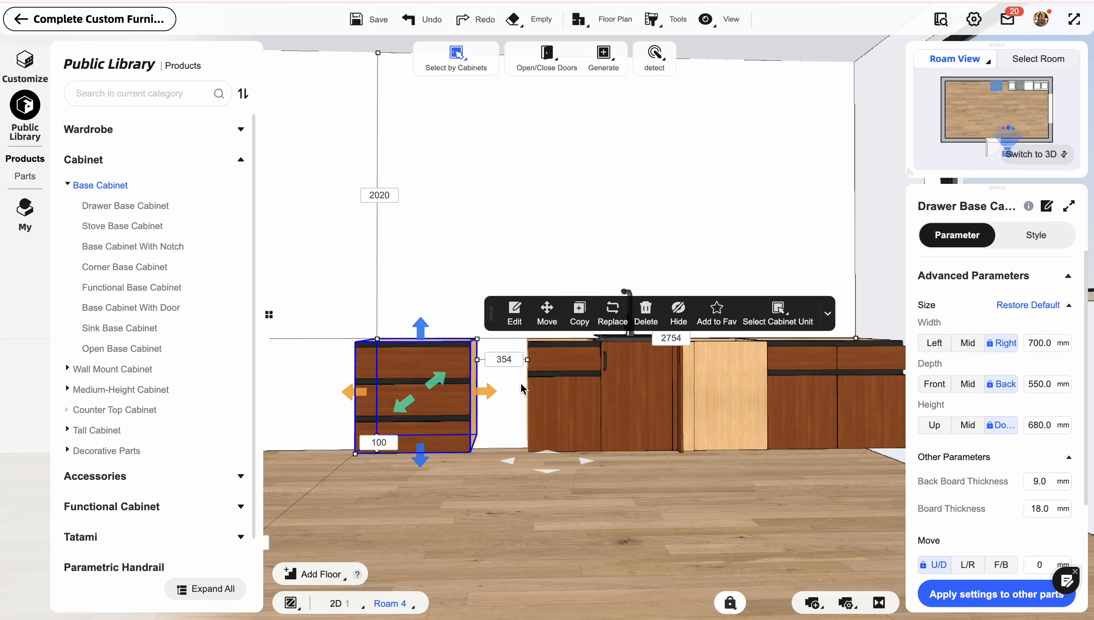
pyautogui.click(527, 393)
pyautogui.moveTo(501, 393)
pyautogui.mouseDown()
pyautogui.moveTo(482, 393)
pyautogui.moveTo(522, 395)
pyautogui.moveTo(511, 395)
pyautogui.mouseUp()
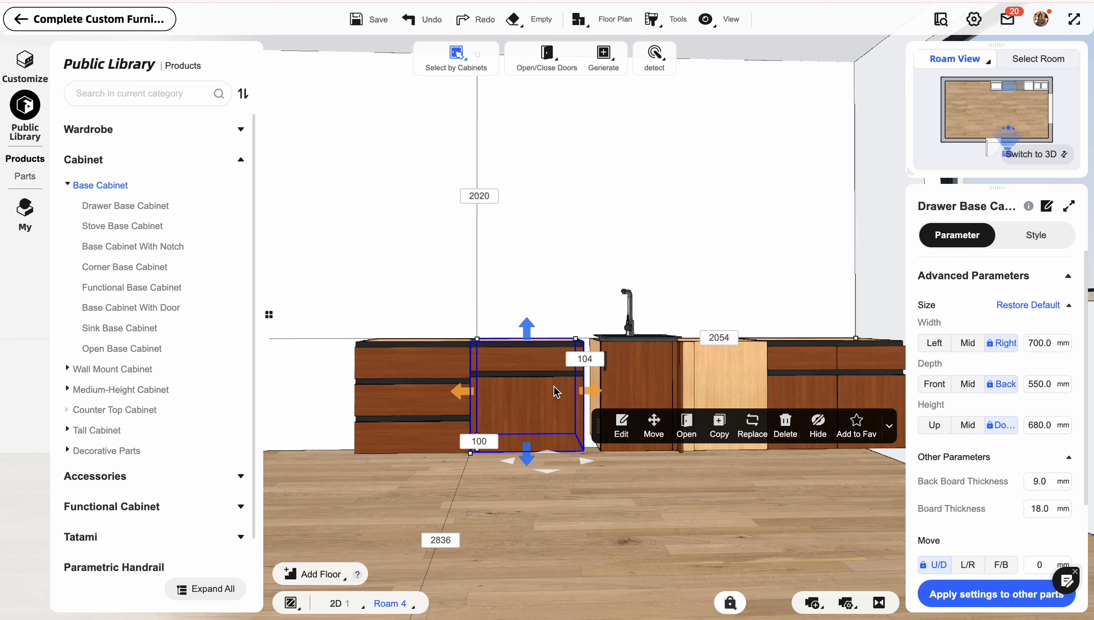
# - Shorten the door of the top-drawer base cabinet by lowering its upper edge slightly
pyautogui.scroll(5, 490, 384)
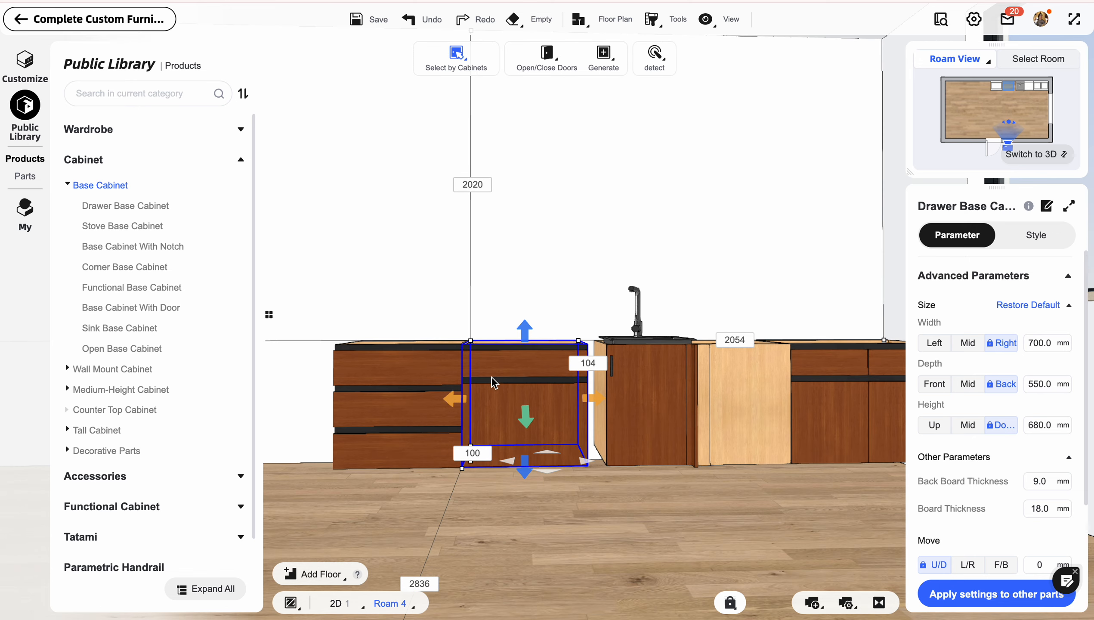
pyautogui.press('e')
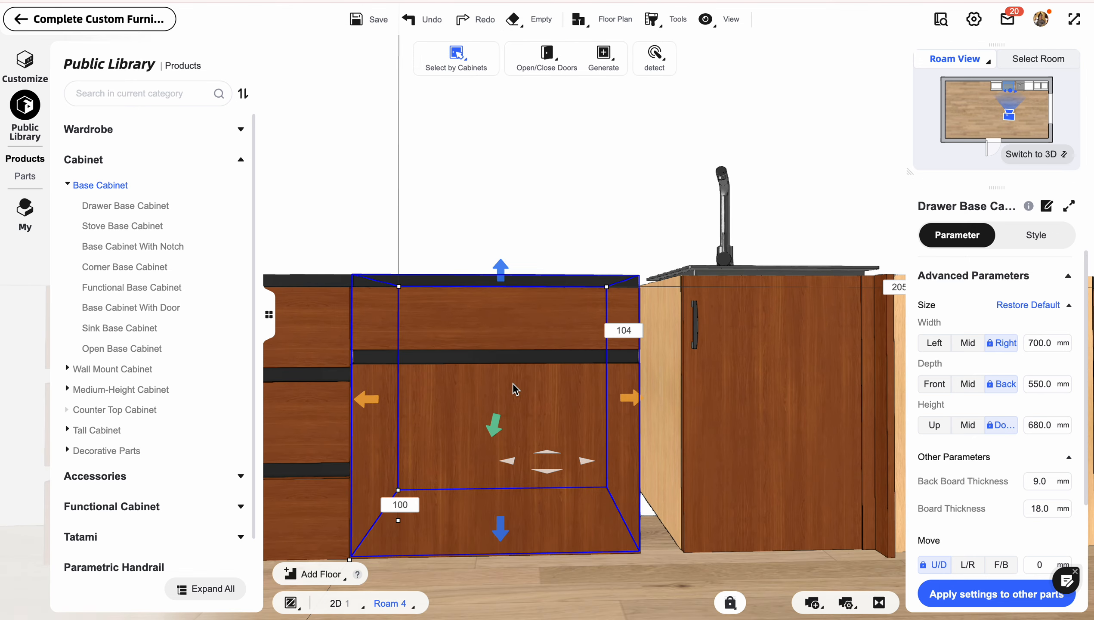
pyautogui.press('a')
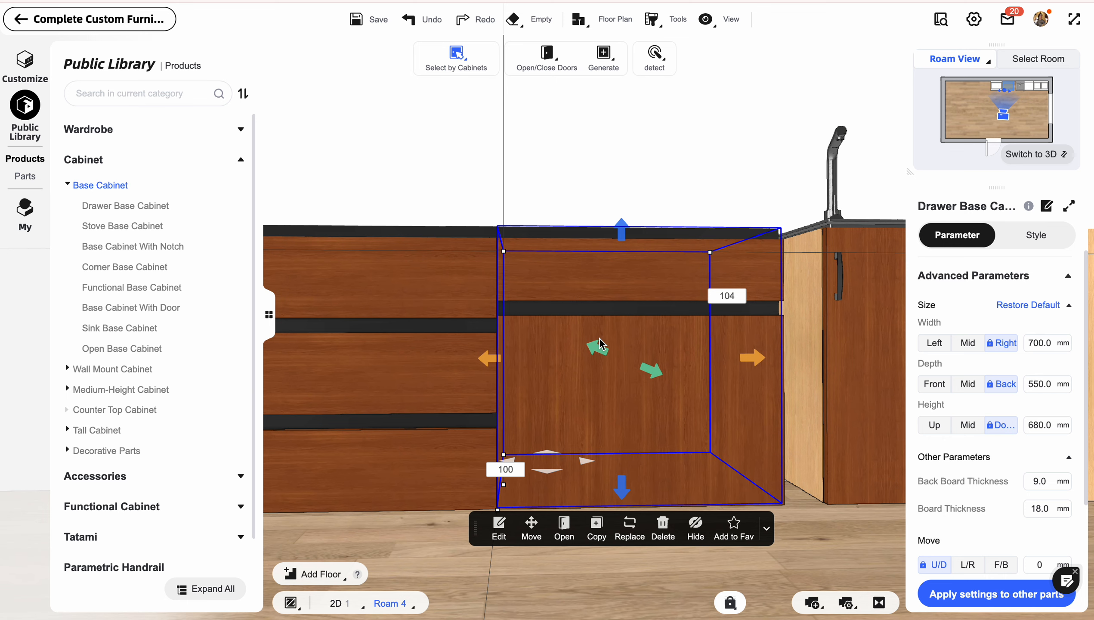
pyautogui.scroll(-3, 659, 343)
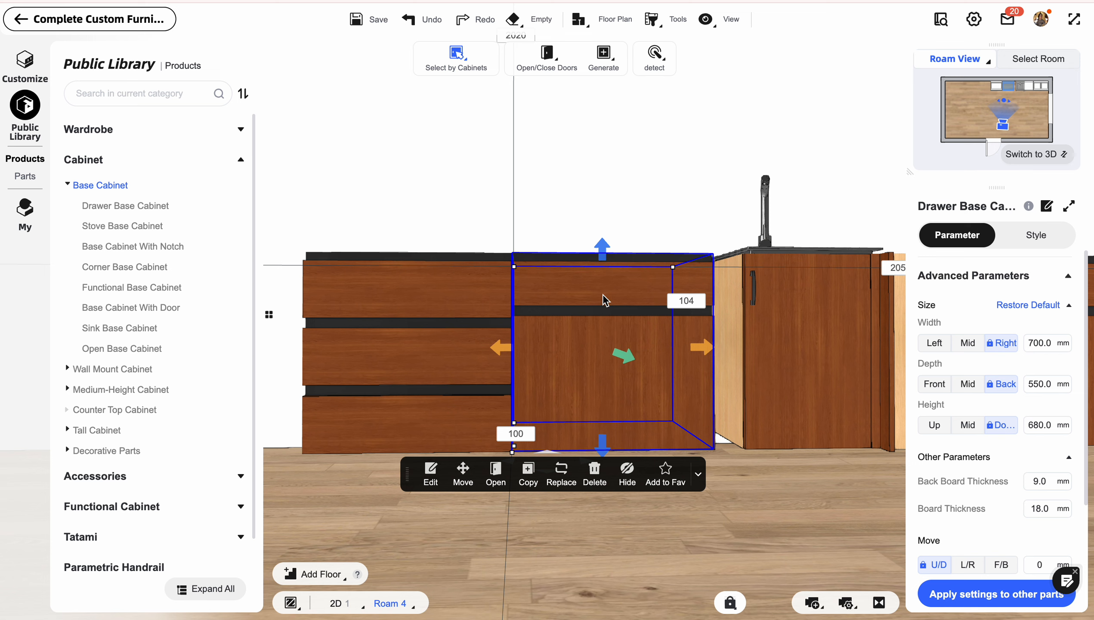
pyautogui.doubleClick(588, 328)
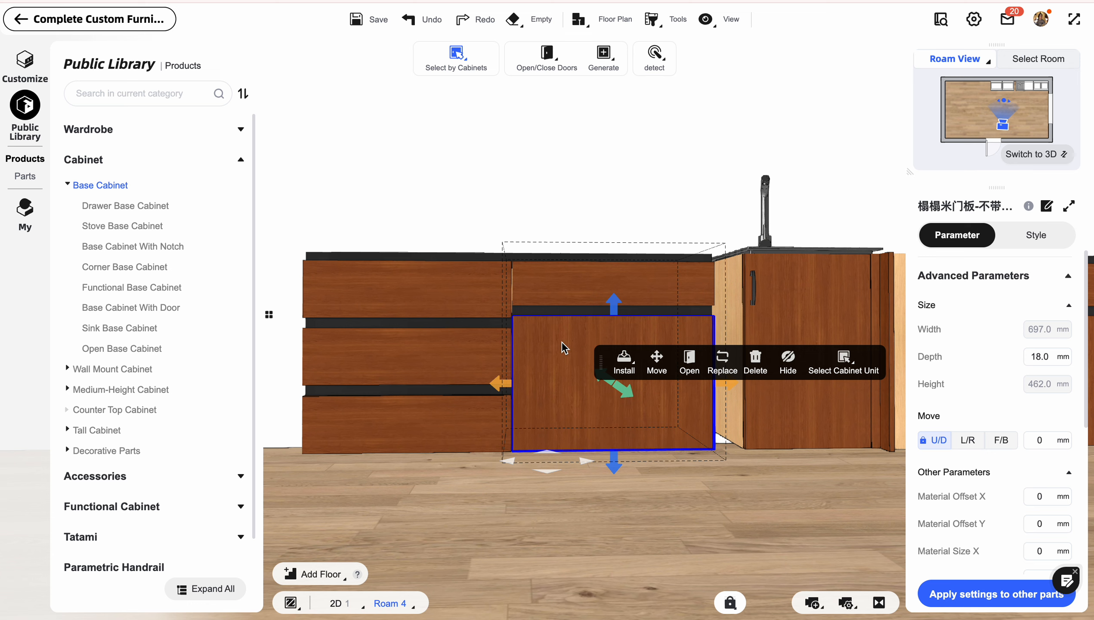
pyautogui.moveTo(614, 312); pyautogui.dragTo(615, 323)
# - Lower the black handle strip of the top-drawer base cabinet to meet the shortened door
pyautogui.click(590, 312)
pyautogui.click(587, 312)
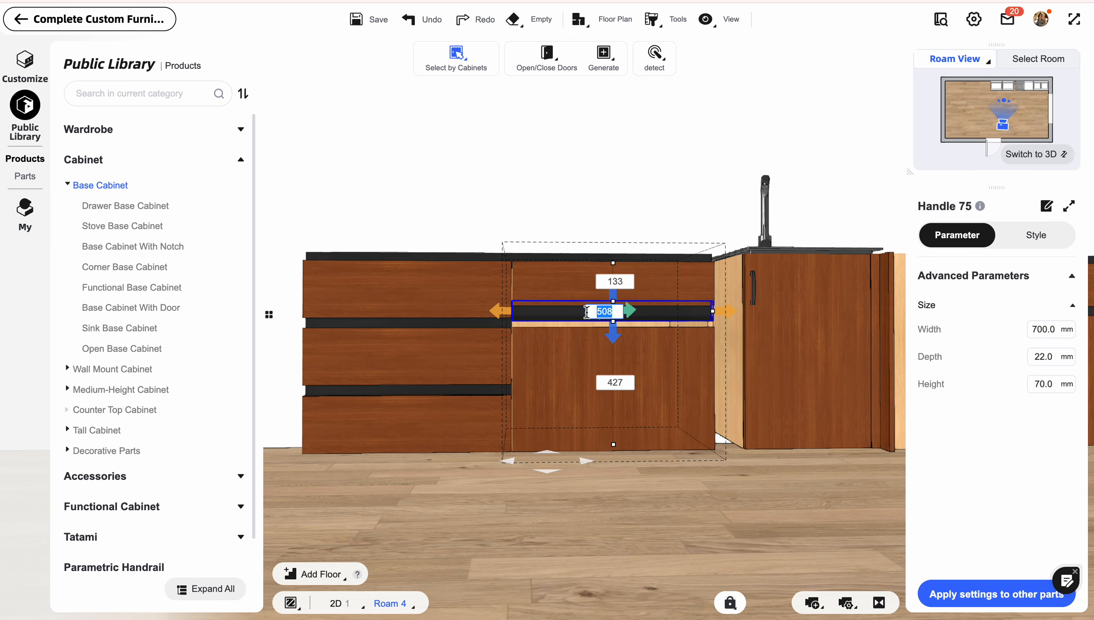
pyautogui.click(568, 314)
pyautogui.moveTo(567, 314); pyautogui.dragTo(618, 352)
pyautogui.click(571, 317)
pyautogui.moveTo(614, 301); pyautogui.dragTo(603, 326)
# - Try to extend the top drawer of the 700 mm wide top-drawer base cabinet downward toward the handle strip
pyautogui.click(566, 293)
pyautogui.doubleClick(566, 294)
pyautogui.doubleClick(582, 314)
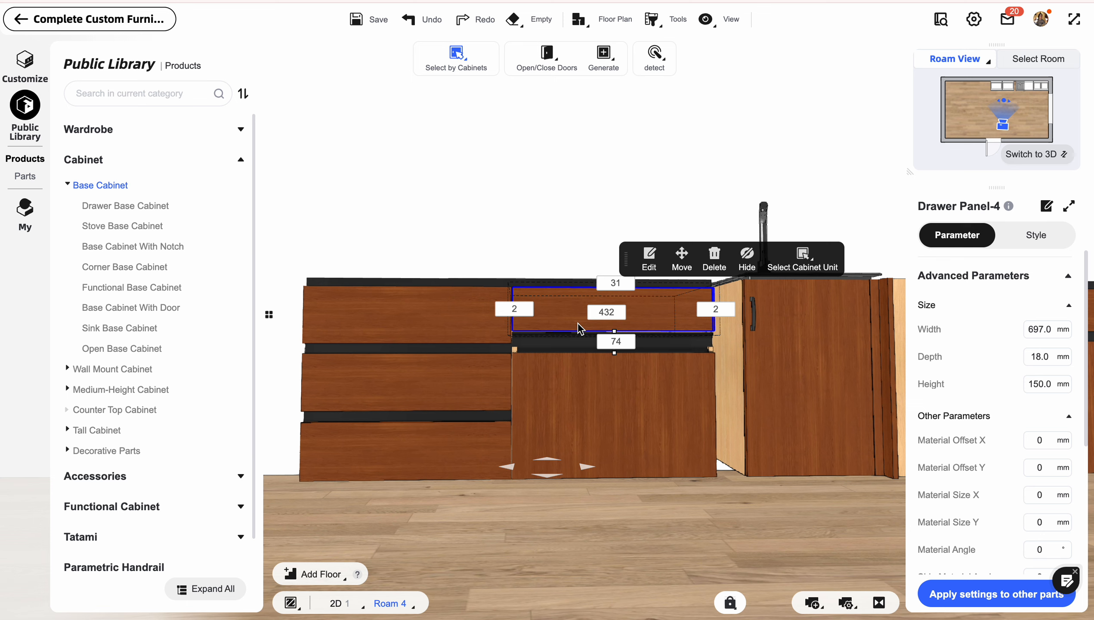
pyautogui.click(1045, 378)
pyautogui.moveTo(644, 225); pyautogui.dragTo(623, 207)
pyautogui.click(647, 186)
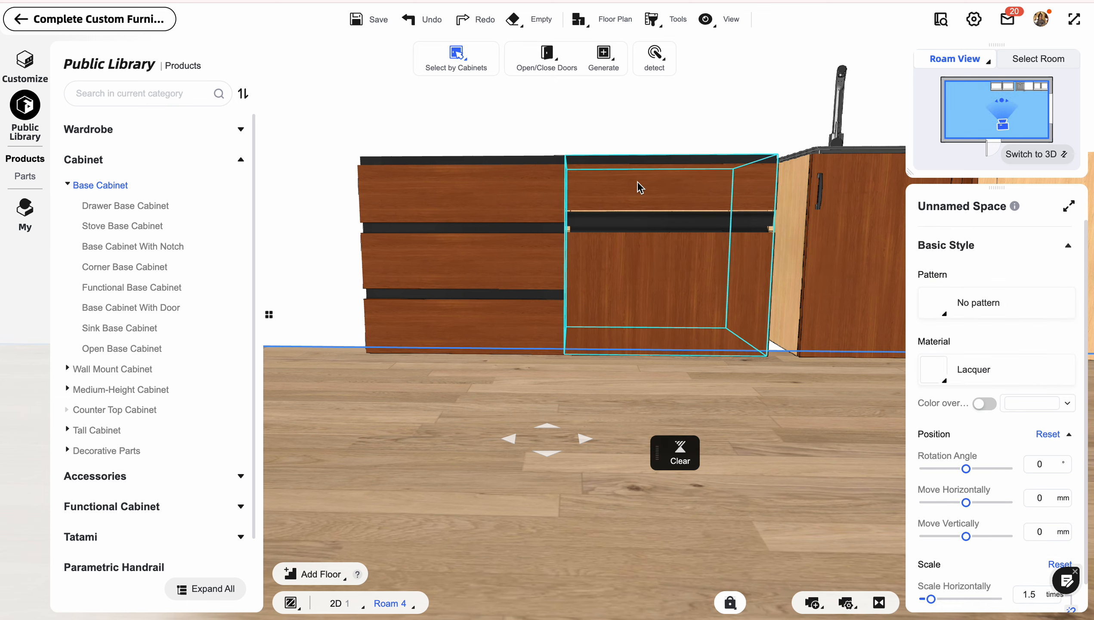
pyautogui.click(649, 178)
pyautogui.click(650, 192)
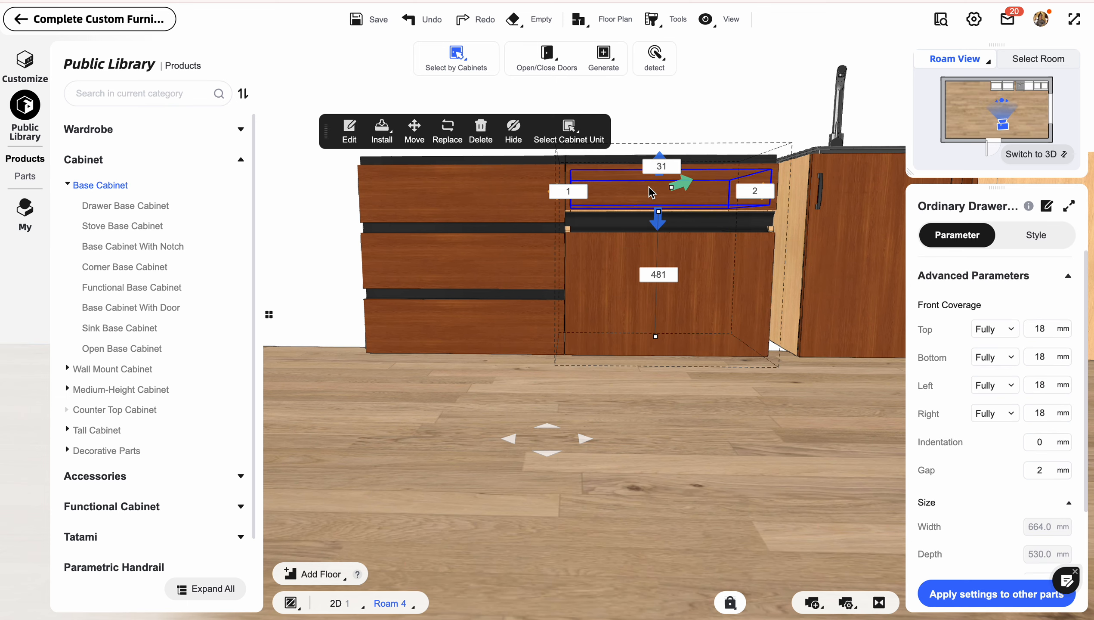
pyautogui.moveTo(660, 214); pyautogui.dragTo(660, 243)
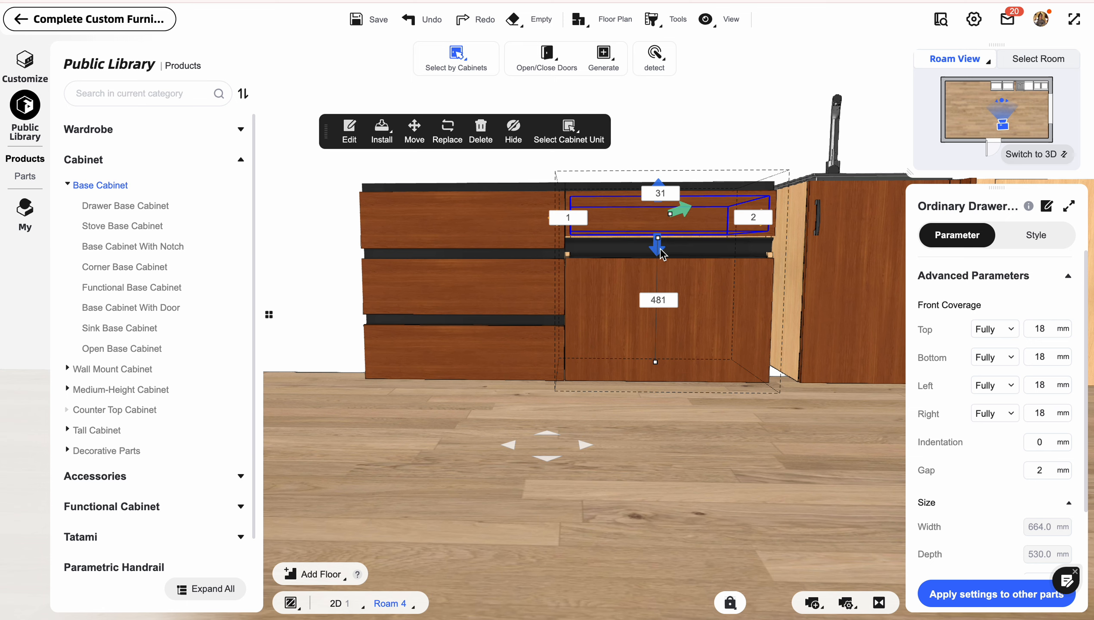
# - Extend the drawer front down over the handle strip and adjust the strip's height to about 67.9 mm
pyautogui.scroll(3, 659, 247)
pyautogui.moveTo(720, 246); pyautogui.dragTo(753, 283)
pyautogui.click(649, 342)
pyautogui.click(718, 255)
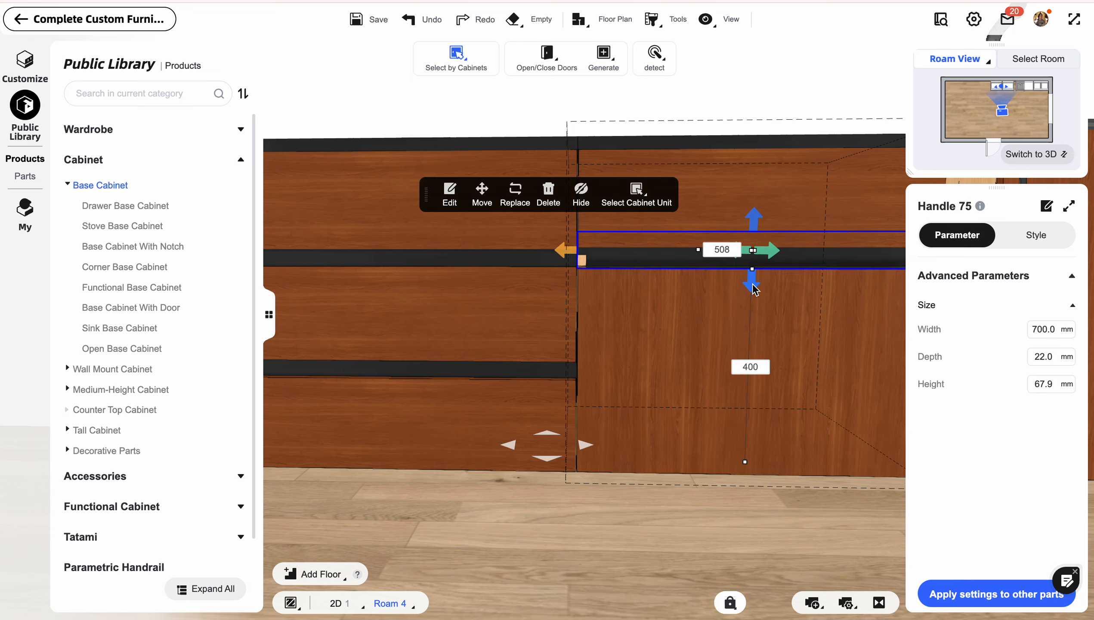
pyautogui.click(631, 578)
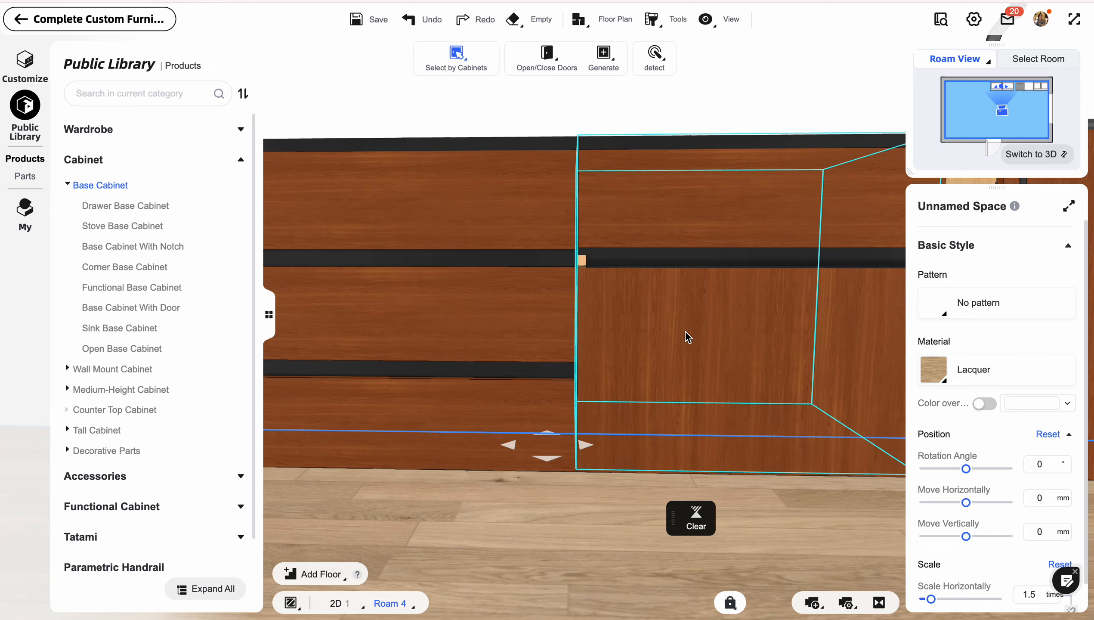
pyautogui.scroll(-5, 689, 335)
pyautogui.scroll(5, 674, 305)
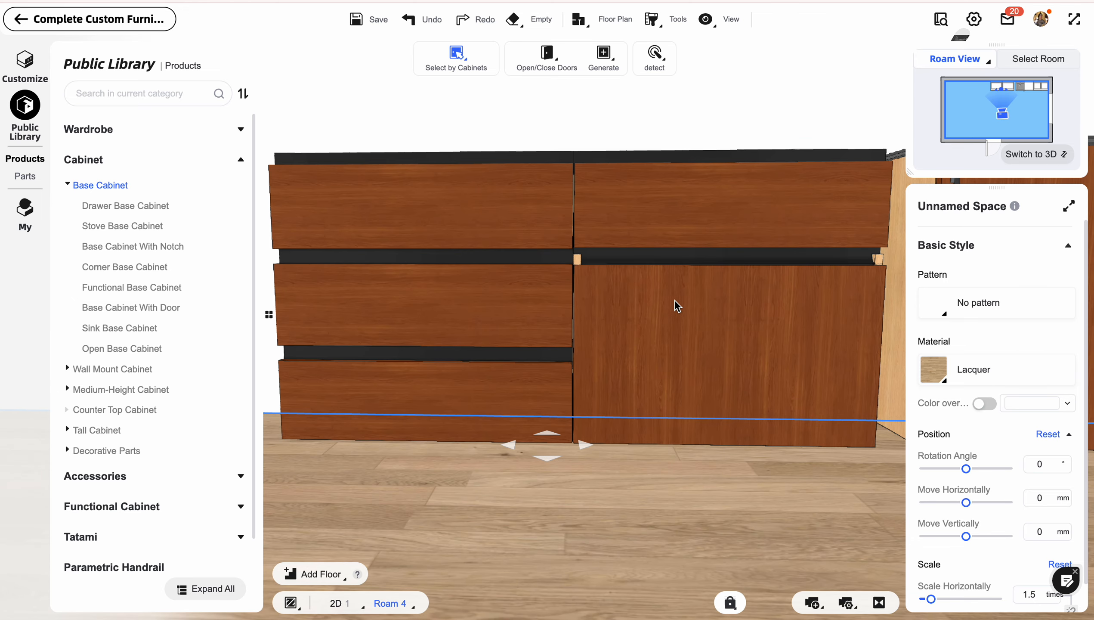
# - Browse the model library's replacement cabinet styles for the three-drawer base cabinet
pyautogui.click(471, 244)
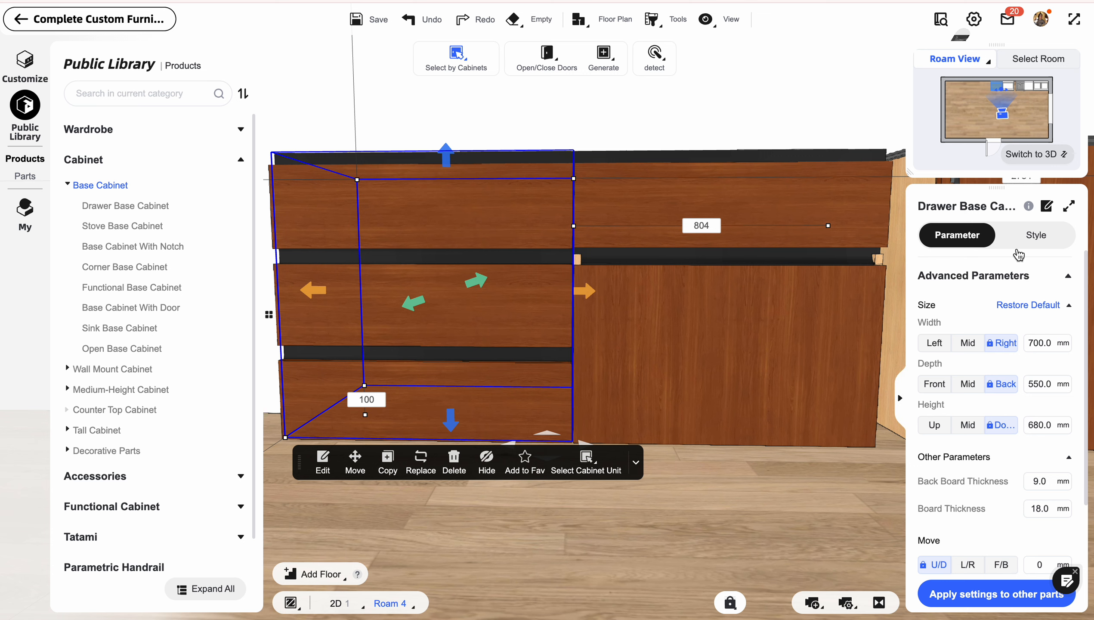
pyautogui.click(1035, 237)
pyautogui.moveTo(951, 332)
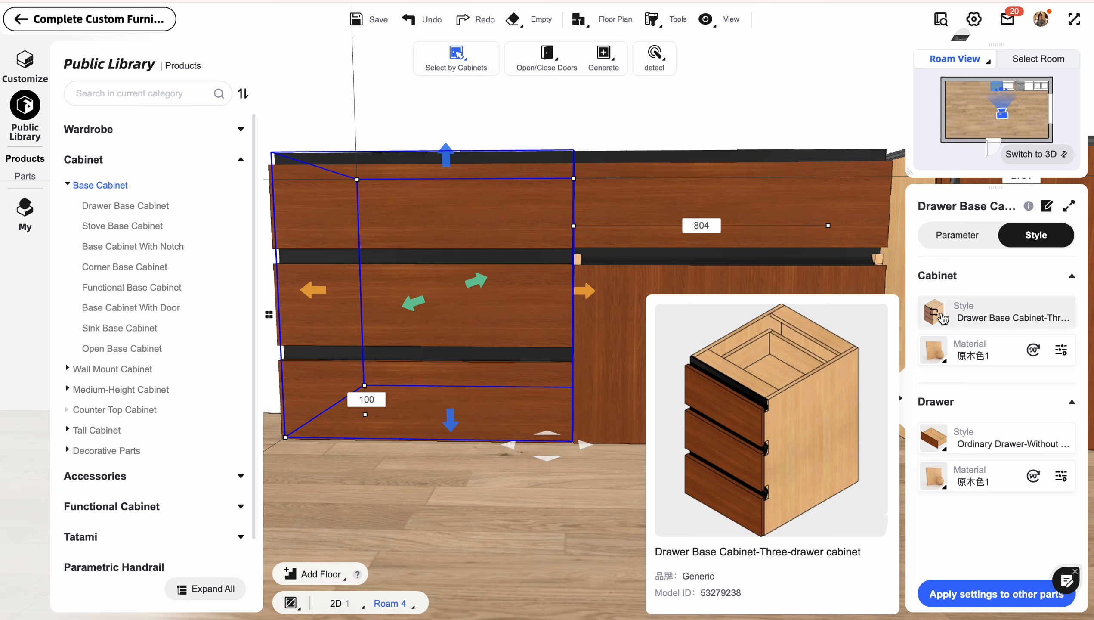
pyautogui.click(940, 316)
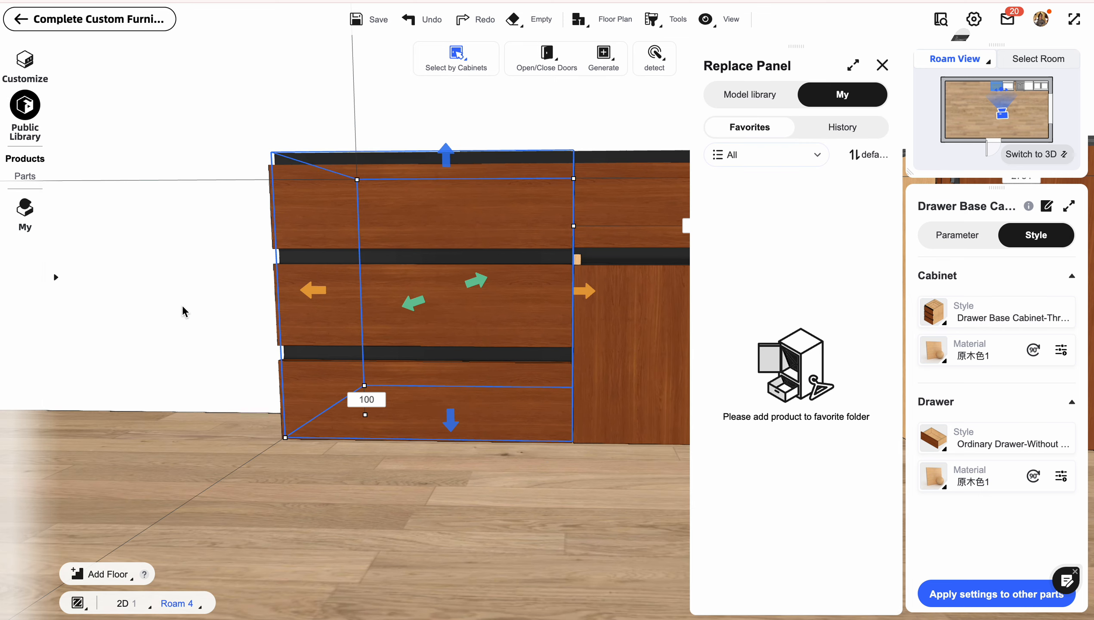
pyautogui.click(765, 155)
pyautogui.click(749, 94)
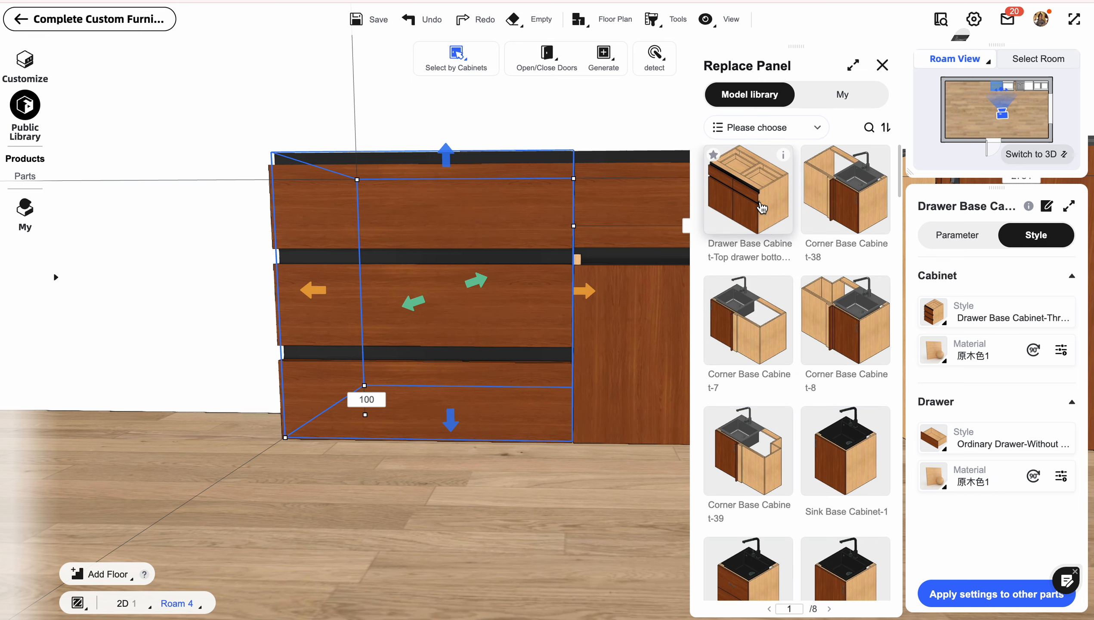
pyautogui.scroll(-5, 769, 226)
# - Apply the favourite material "kitchen cabinet 2" to the body of the three-drawer base cabinet
pyautogui.moveTo(932, 350)
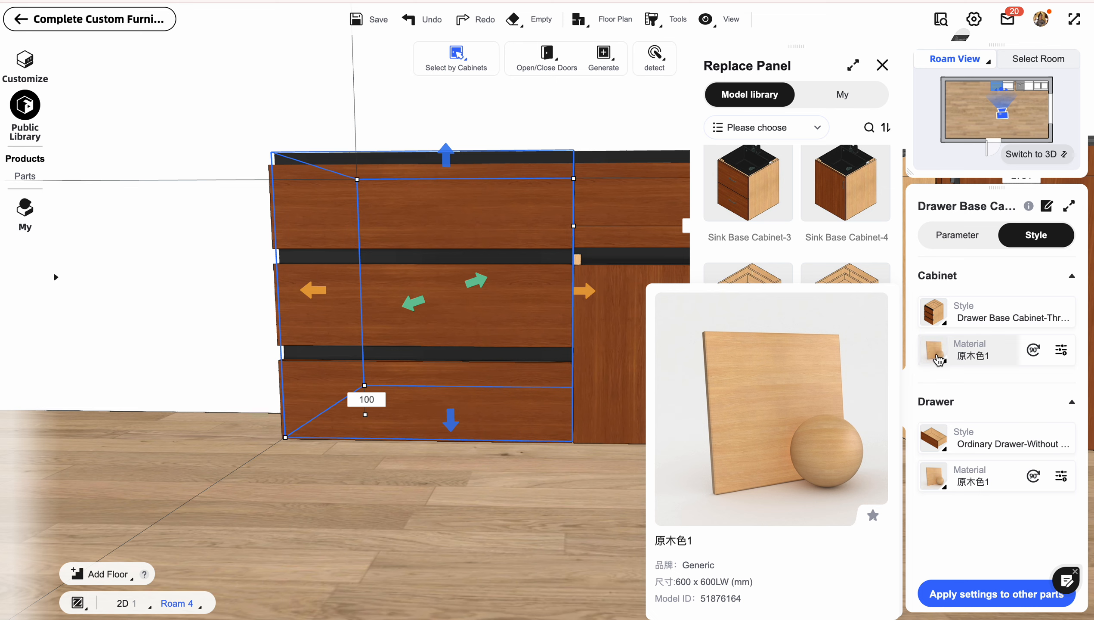
pyautogui.click(937, 360)
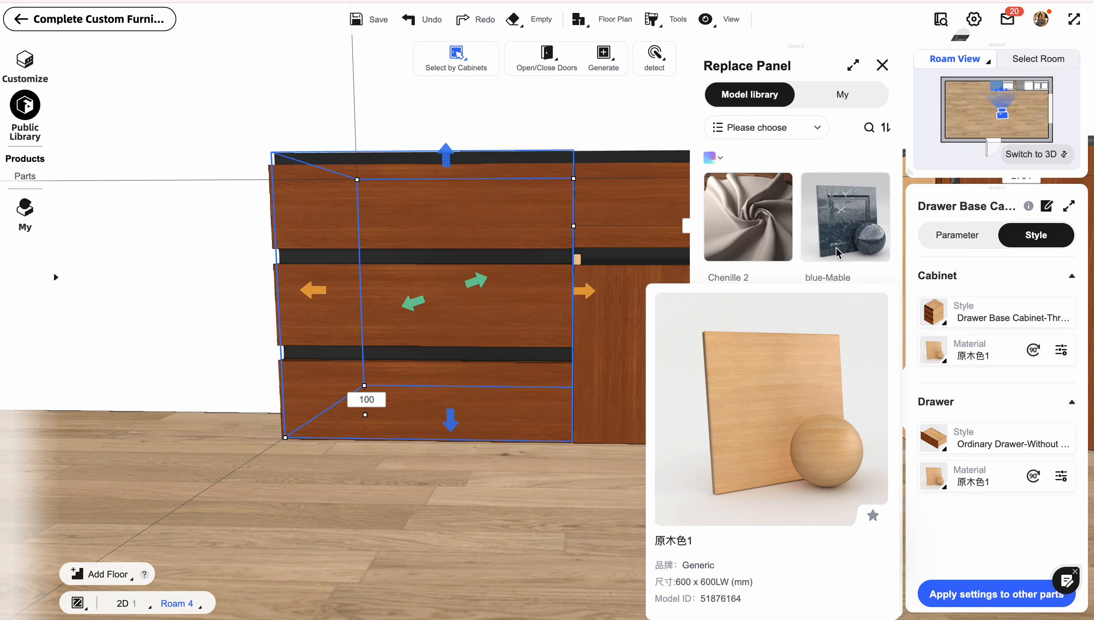
pyautogui.scroll(-3, 824, 217)
pyautogui.click(842, 94)
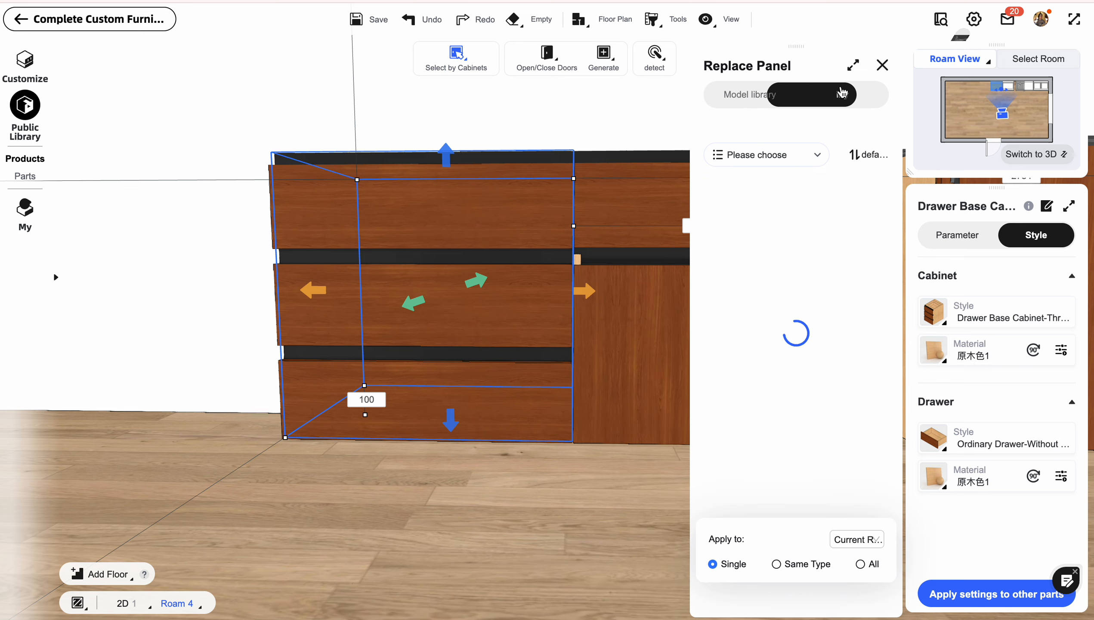
pyautogui.click(864, 238)
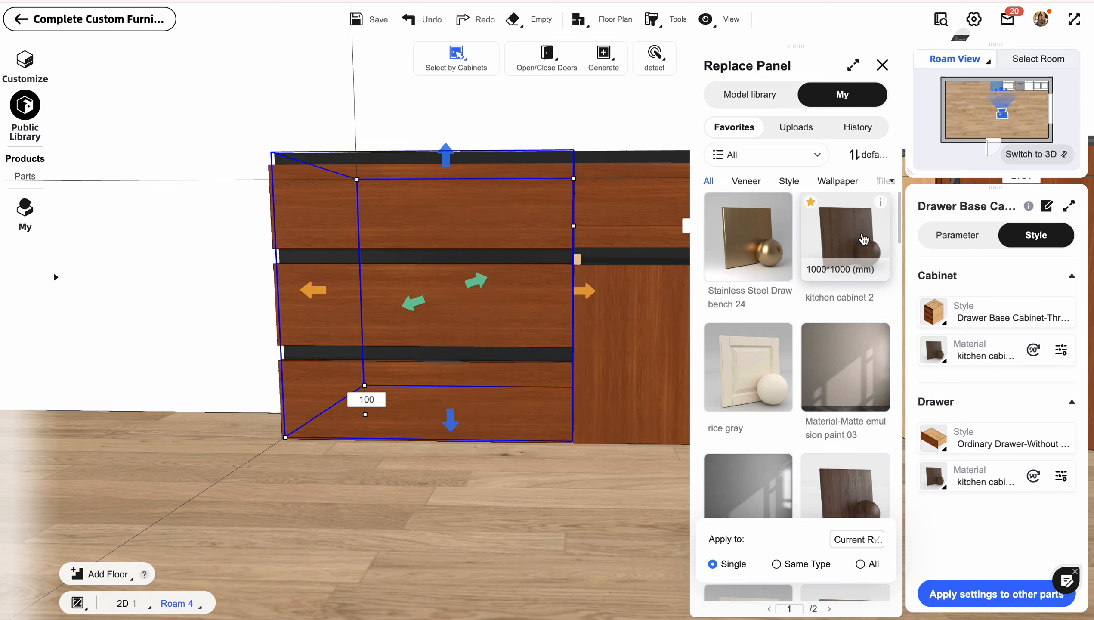
# - Try the Pandora Flat Basket style on the three-drawer base cabinet's drawers and replace it with Cabinet Drawer-Sliding drawer-High from the model library
pyautogui.moveTo(164, 451); pyautogui.dragTo(95, 443)
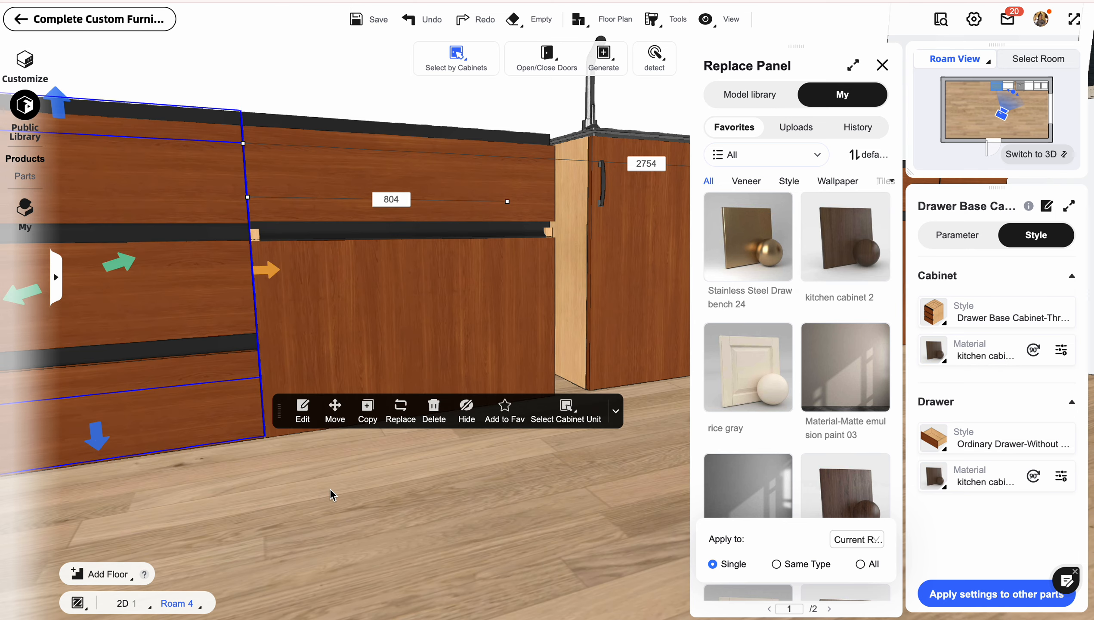
pyautogui.press('a')
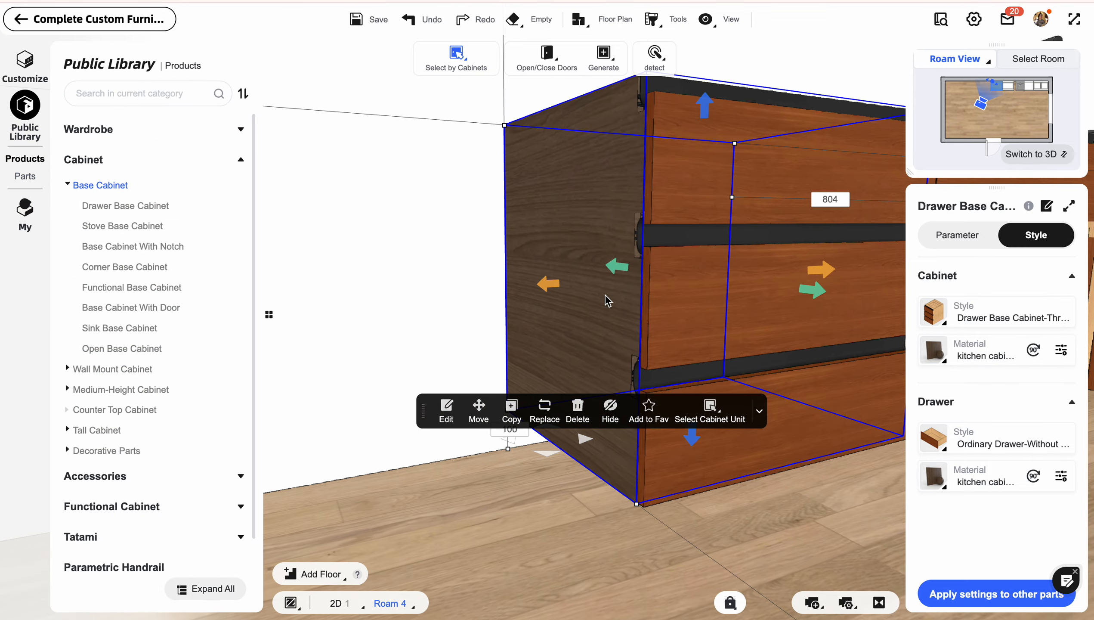
pyautogui.press('d')
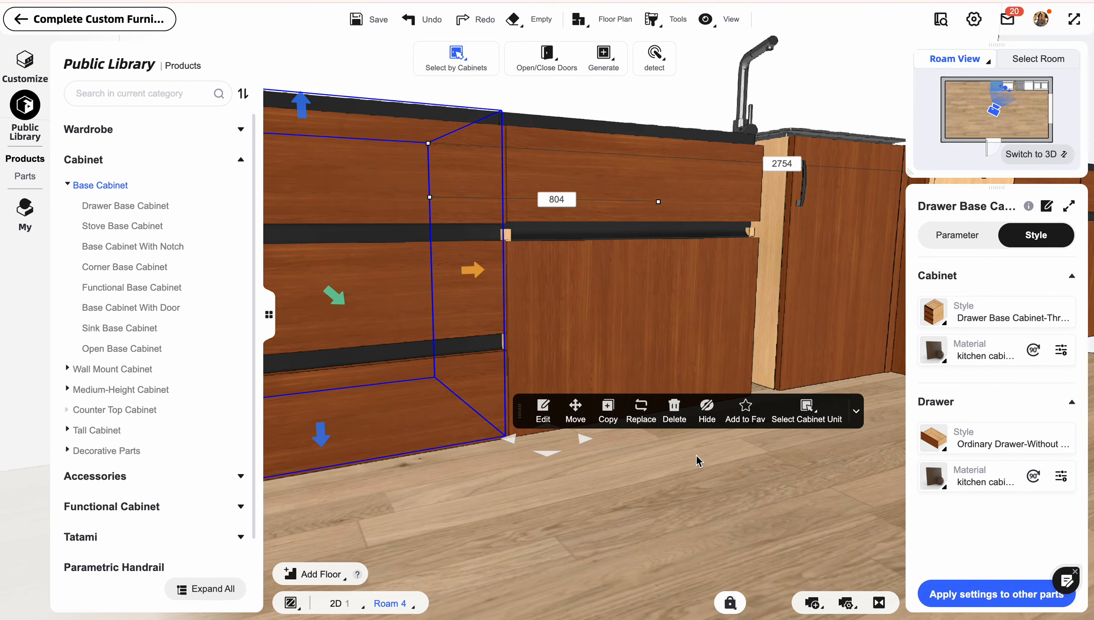
pyautogui.press('a')
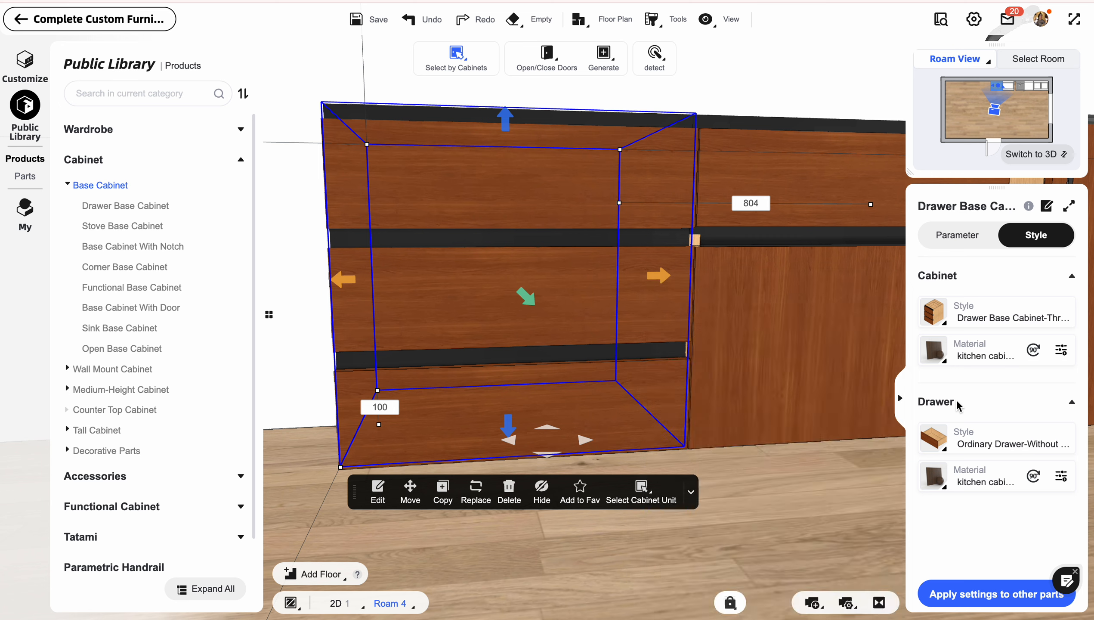
pyautogui.click(945, 440)
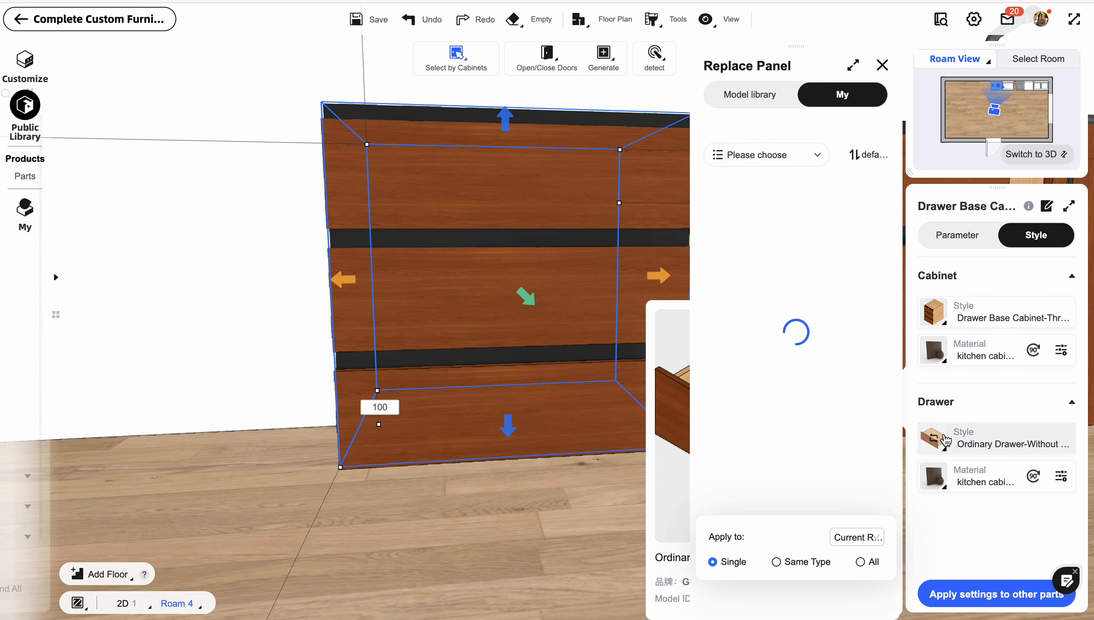
pyautogui.click(768, 155)
pyautogui.click(750, 95)
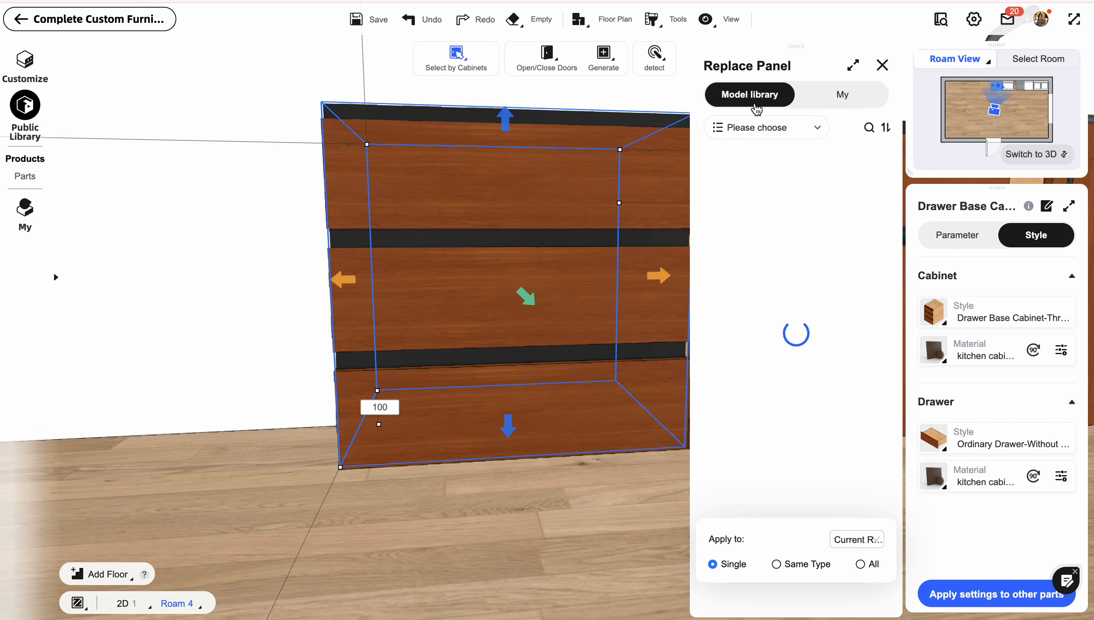
pyautogui.click(765, 127)
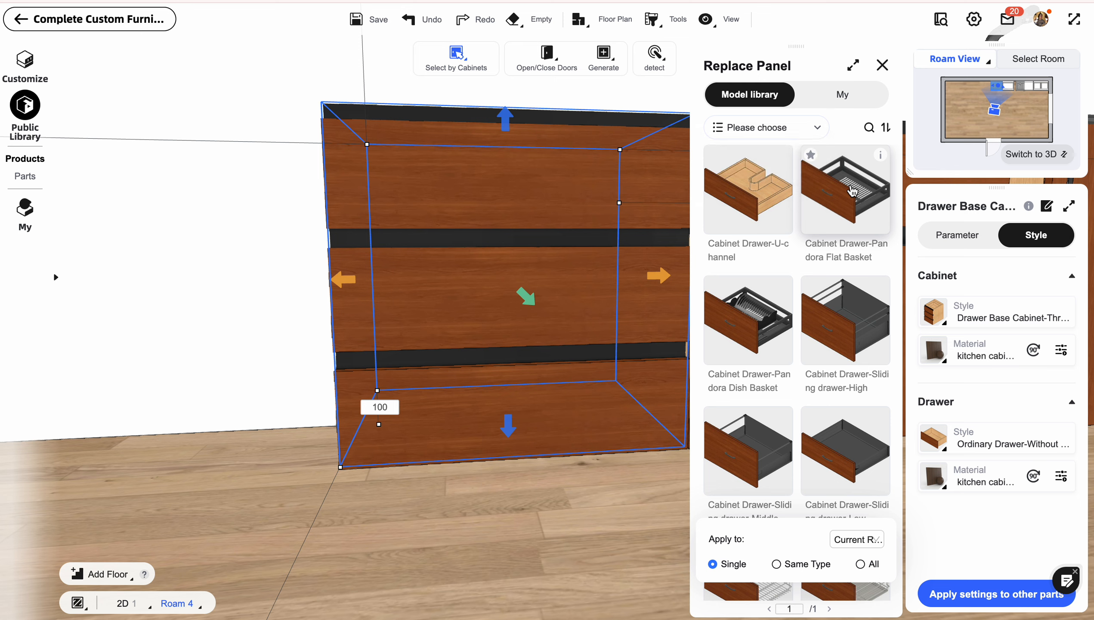
pyautogui.click(853, 239)
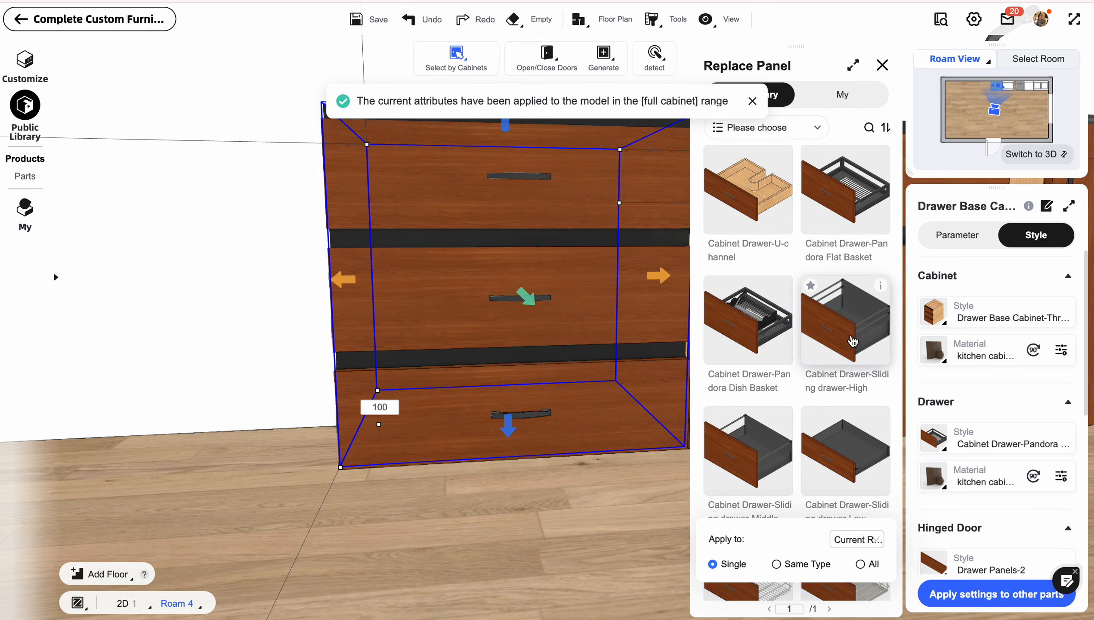
pyautogui.click(852, 341)
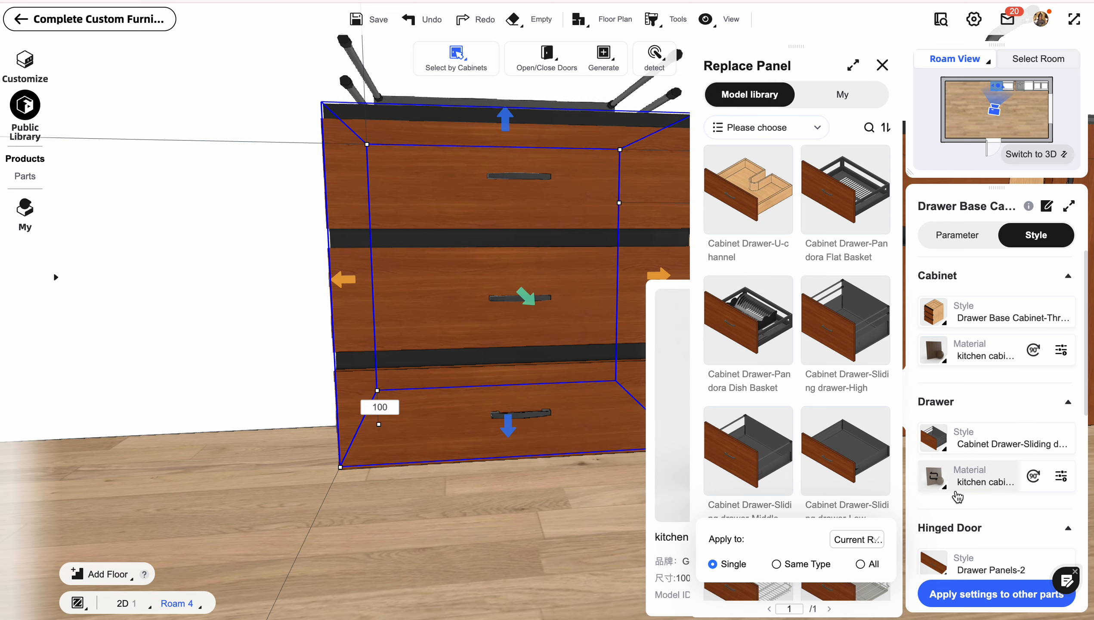
pyautogui.scroll(-6, 961, 420)
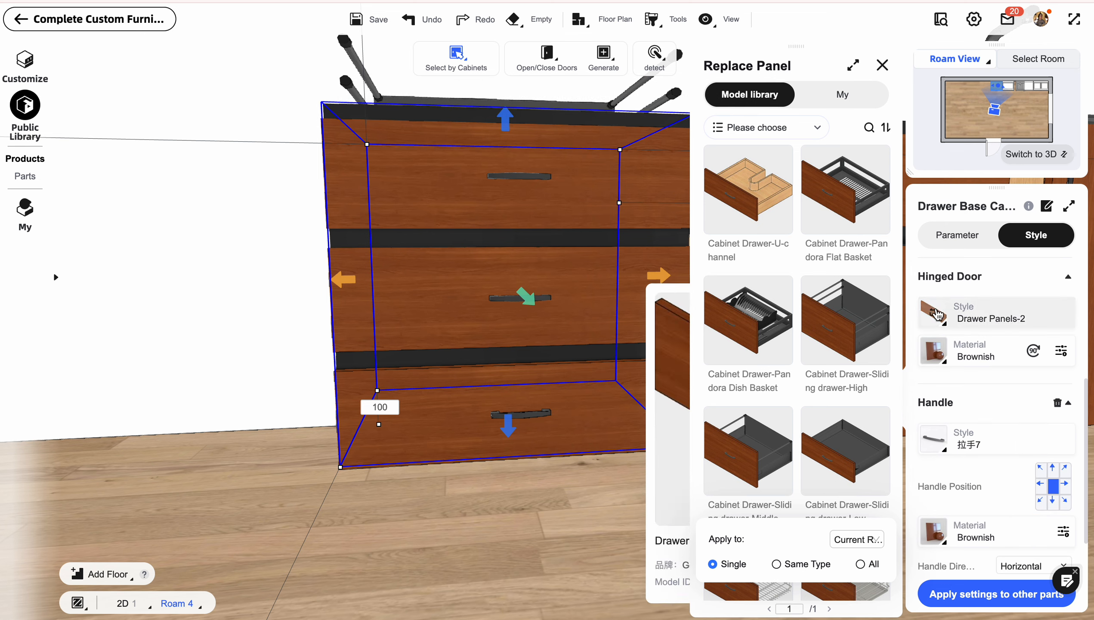
# - Try the Membrane Pressed Door-HS-205 and HS-209T panel styles on the three-drawer base cabinet's drawer fronts
pyautogui.click(937, 314)
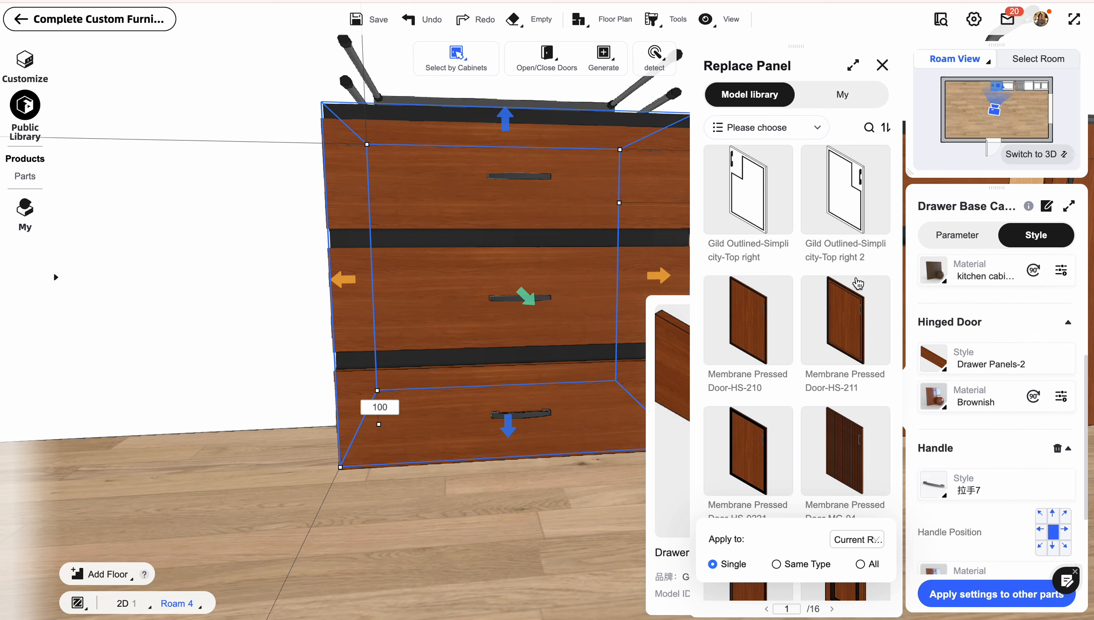
pyautogui.scroll(-5, 759, 358)
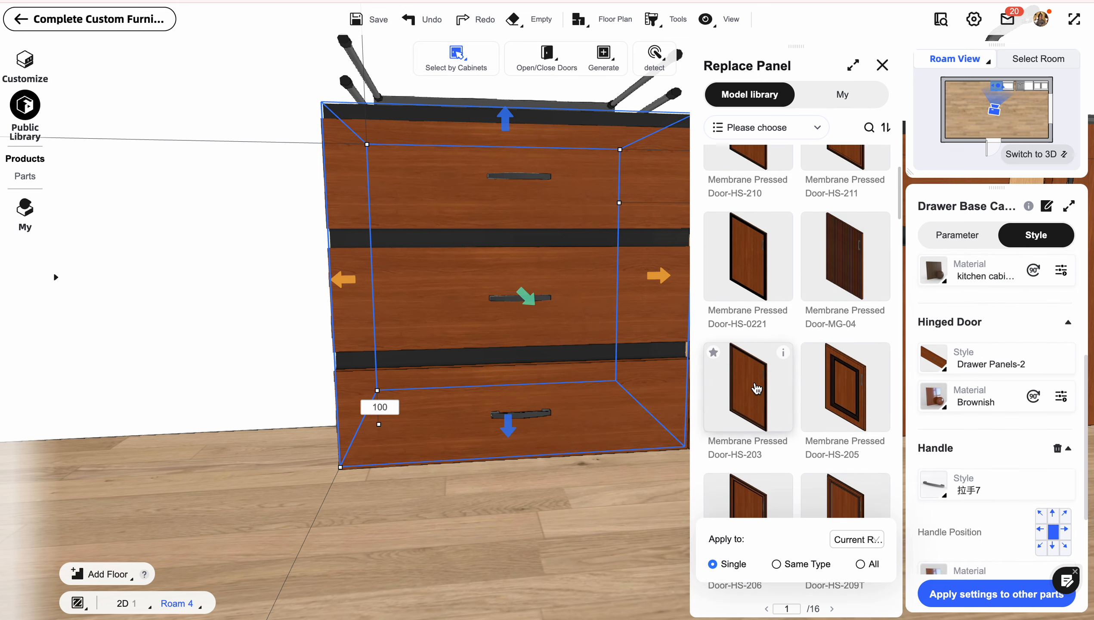
pyautogui.click(849, 377)
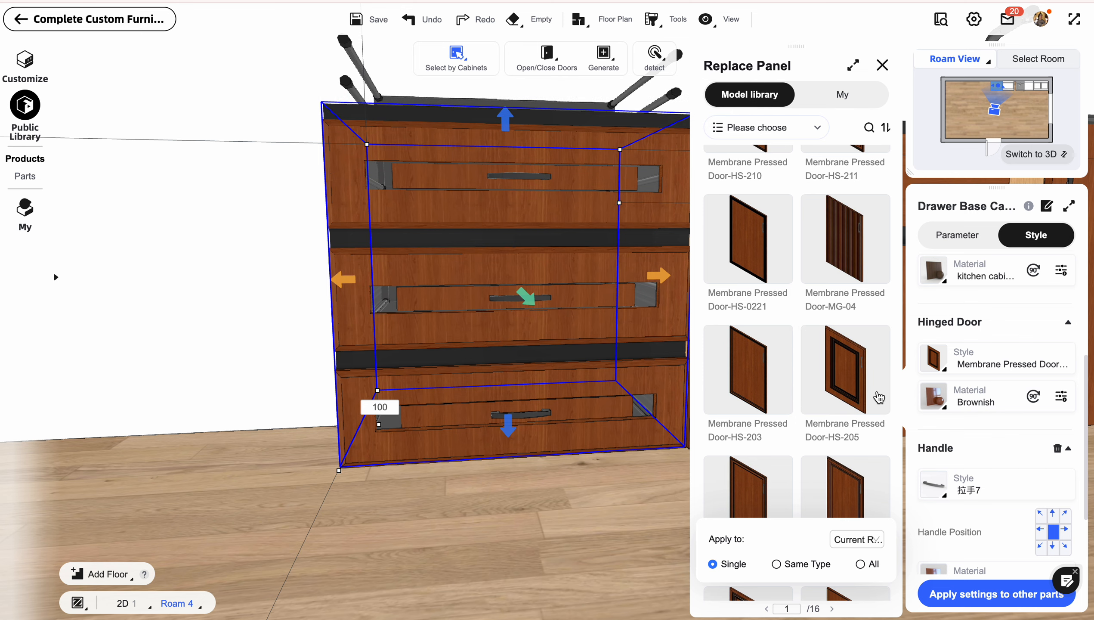
pyautogui.scroll(-3, 847, 381)
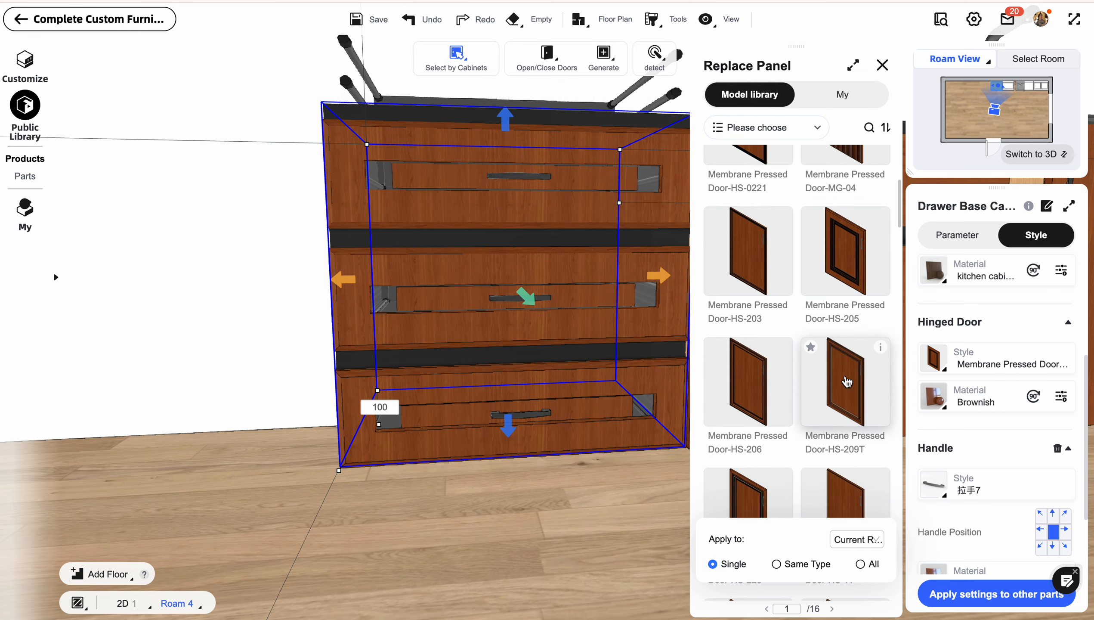
pyautogui.click(847, 381)
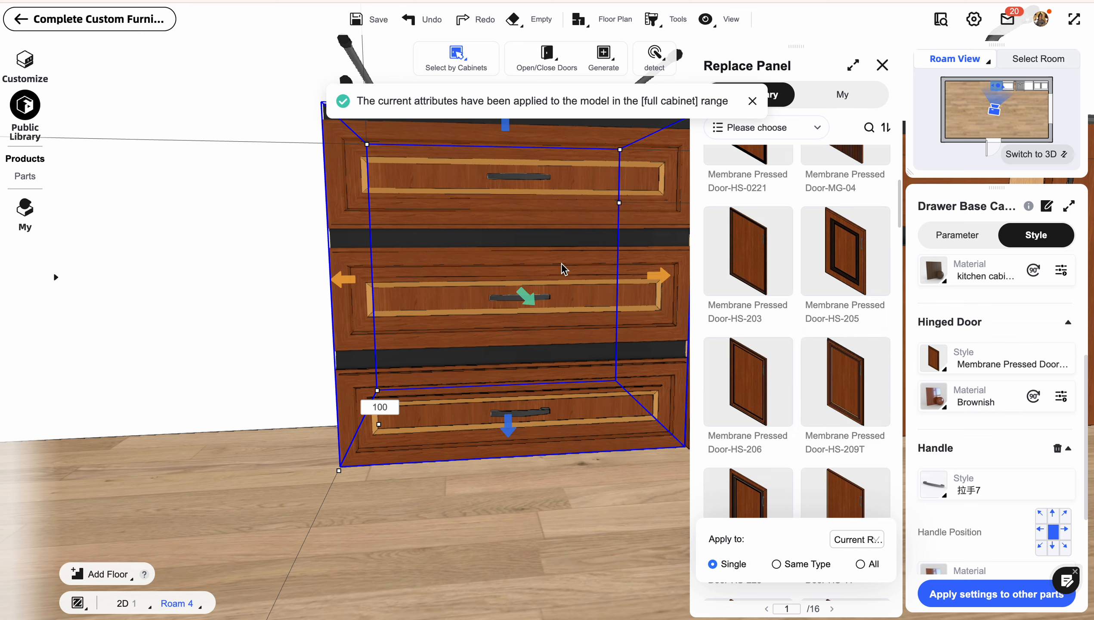
# - Replace the three drawer fronts' style with Membrane Pressed Door-metal from the model library
pyautogui.scroll(-3, 748, 421)
pyautogui.scroll(-3, 751, 423)
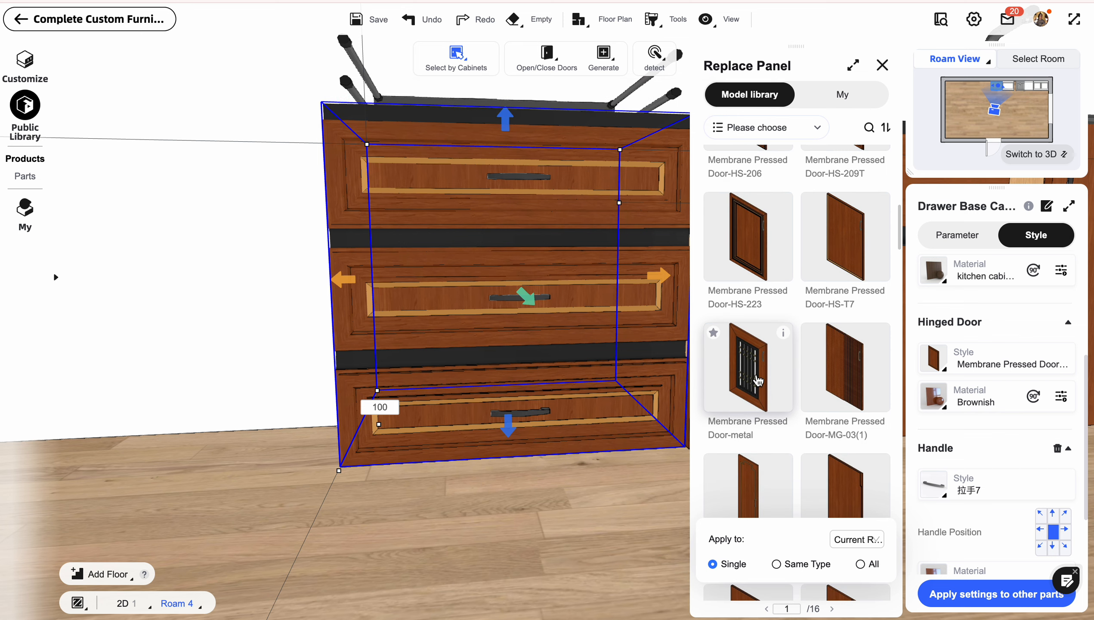
pyautogui.click(755, 371)
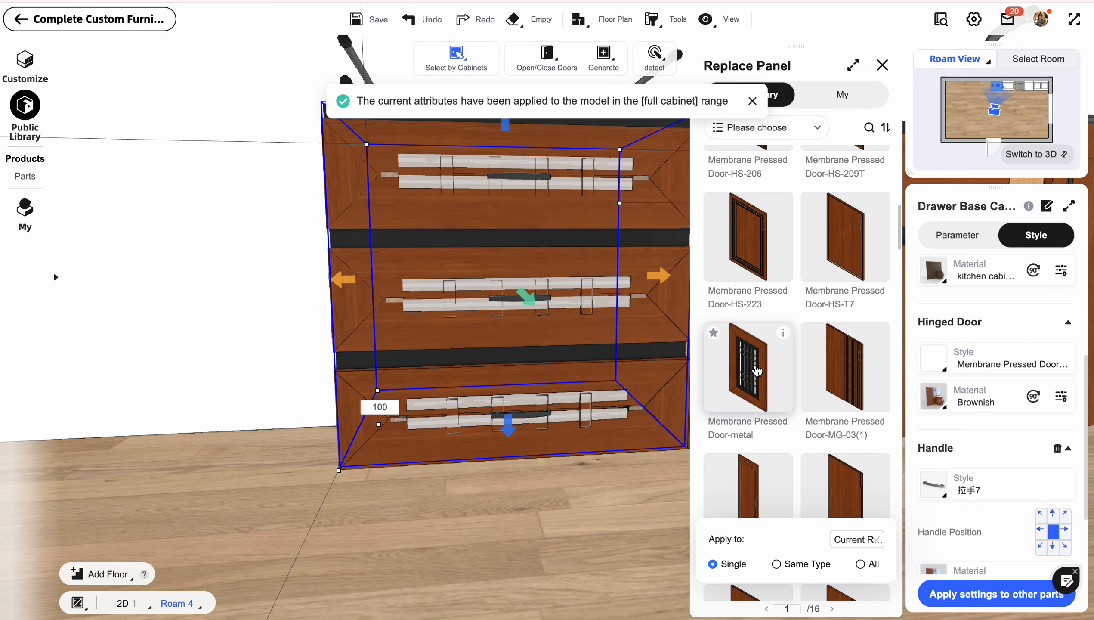
pyautogui.scroll(-10, 824, 379)
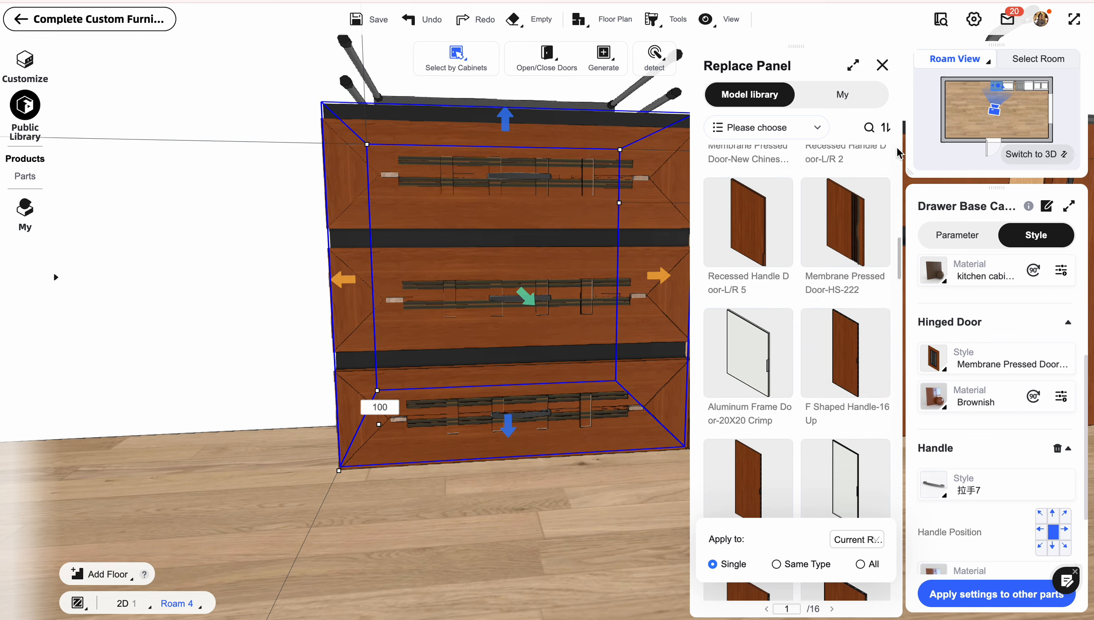
# - Remove the handles from the three-drawer base cabinet's drawer fronts
pyautogui.scroll(-3, 934, 435)
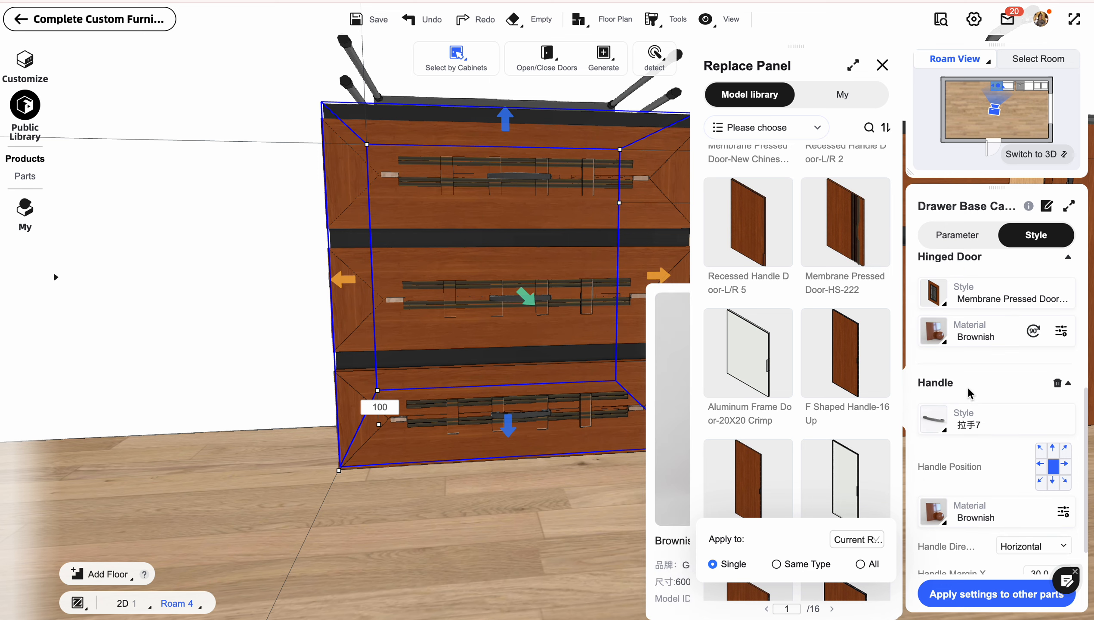
pyautogui.scroll(1, 970, 394)
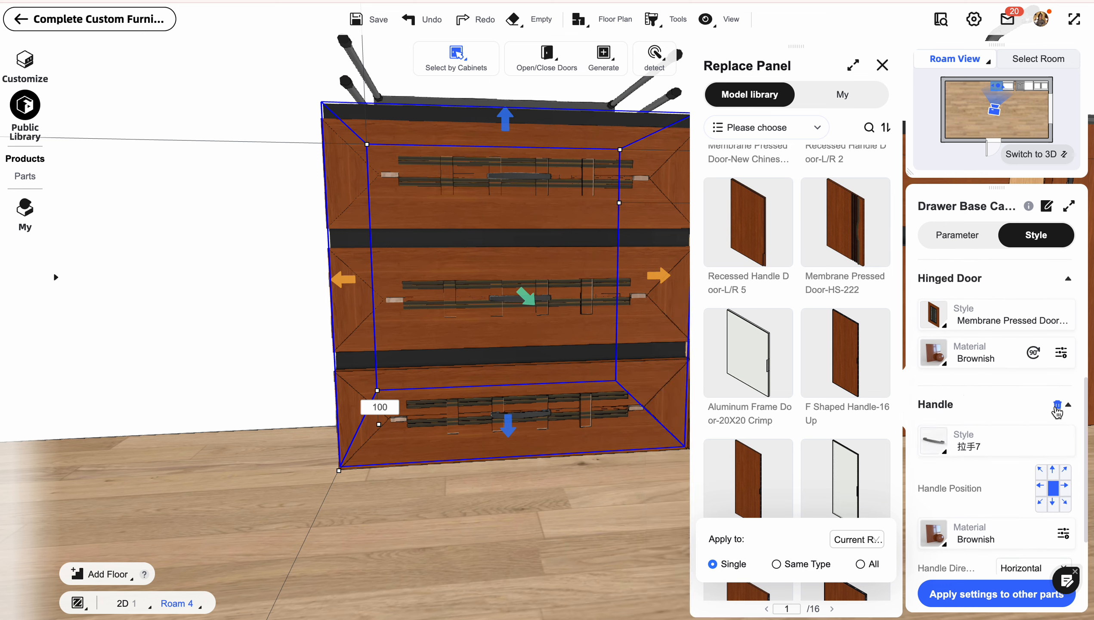
pyautogui.scroll(3, 1056, 411)
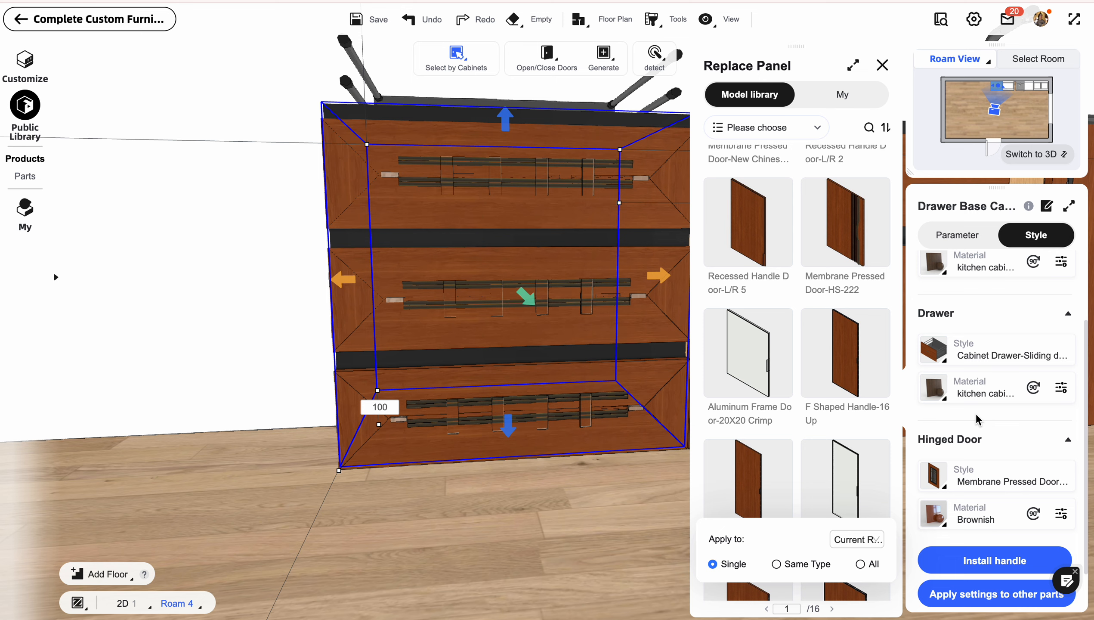
# - Try the blue-Mable material on the three drawer fronts and replace it with Concrete 12
pyautogui.click(936, 393)
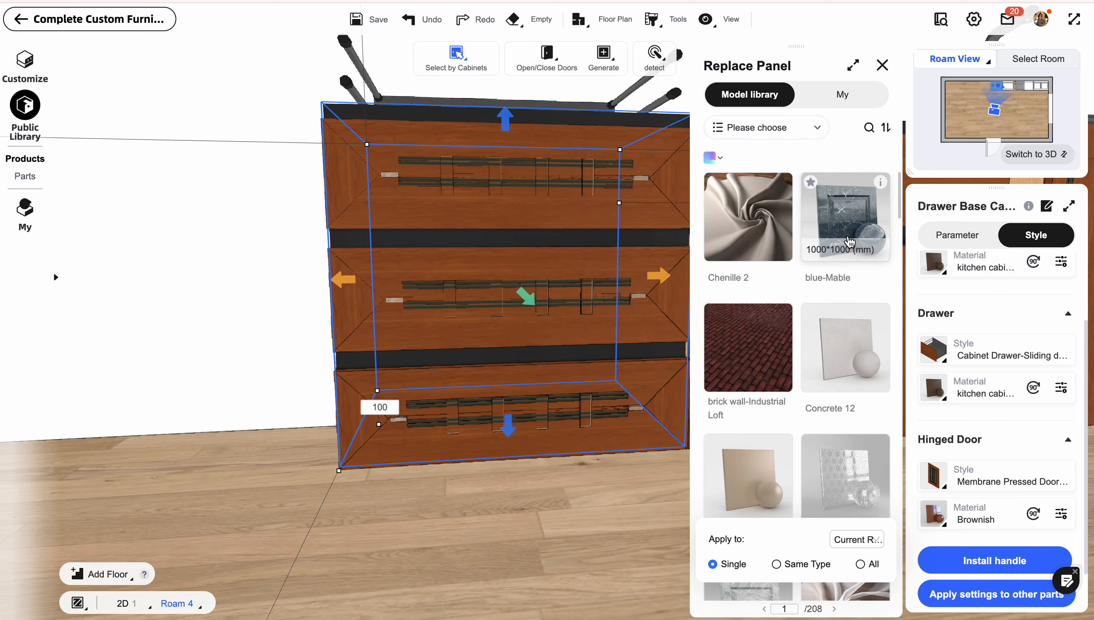
pyautogui.click(843, 217)
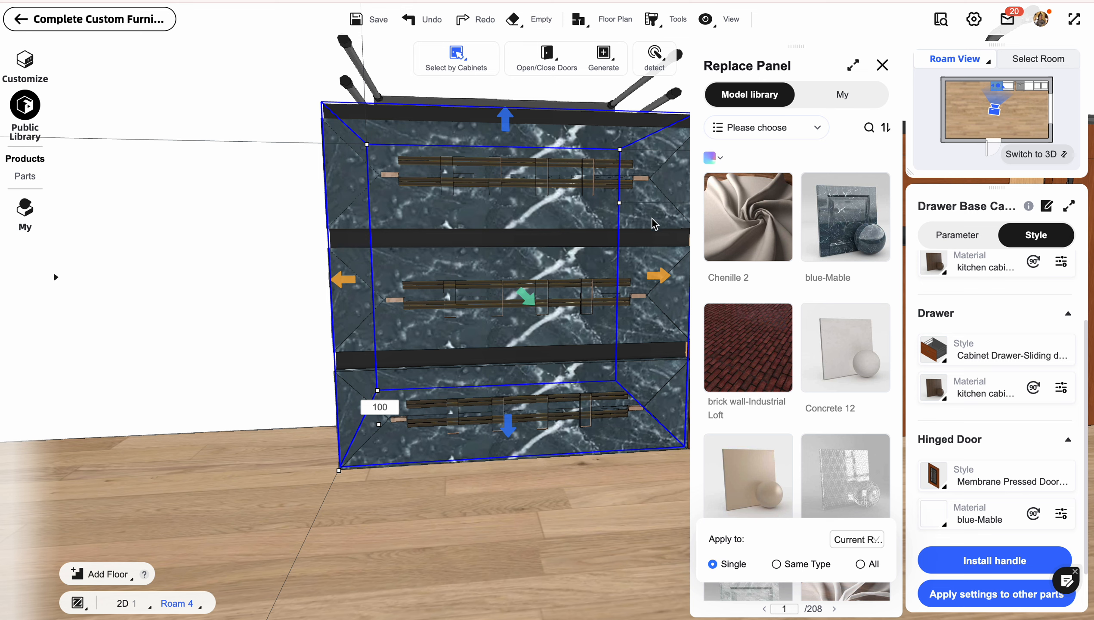
pyautogui.scroll(-1, 755, 343)
pyautogui.click(859, 306)
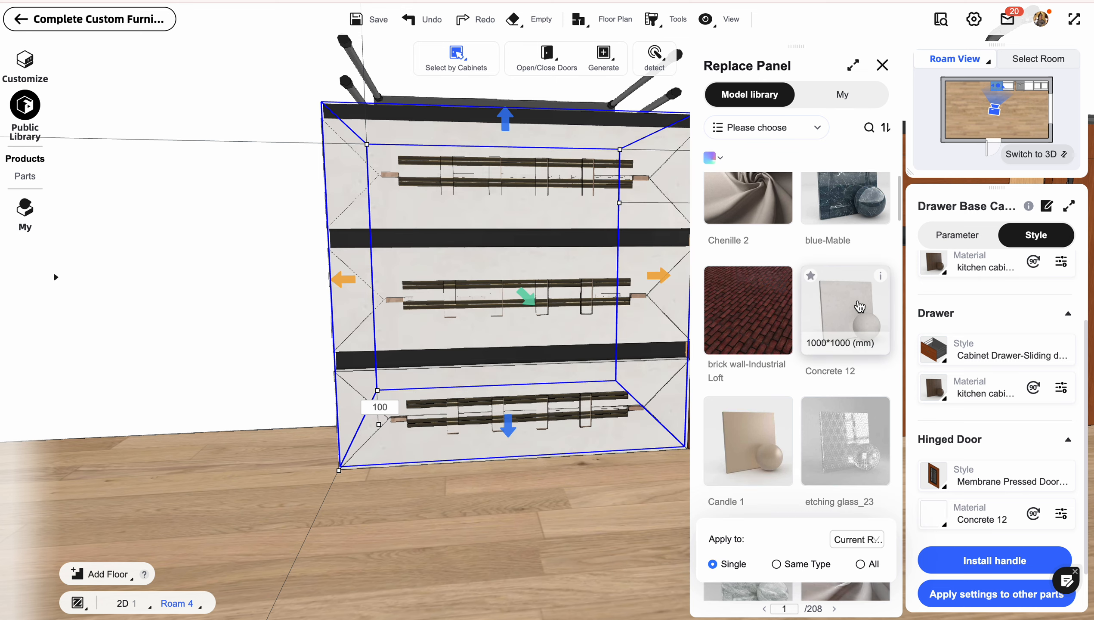
pyautogui.click(882, 65)
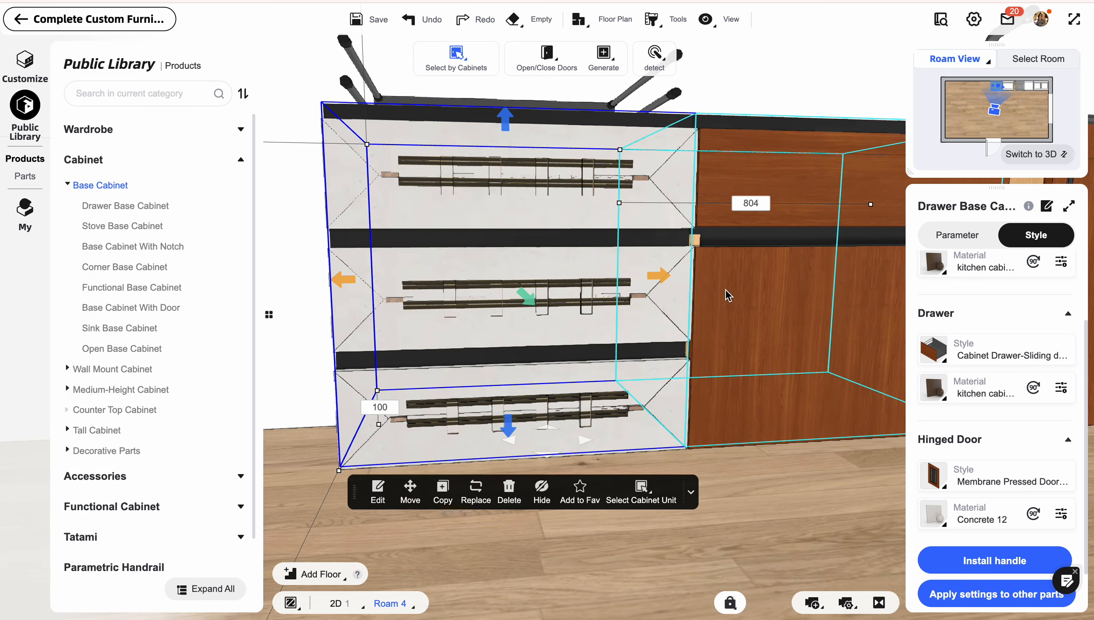
# - Replace the upper drawer front of the neighbouring 700 mm base cabinet with the Solid Wood Door-73 panel style
pyautogui.click(772, 397)
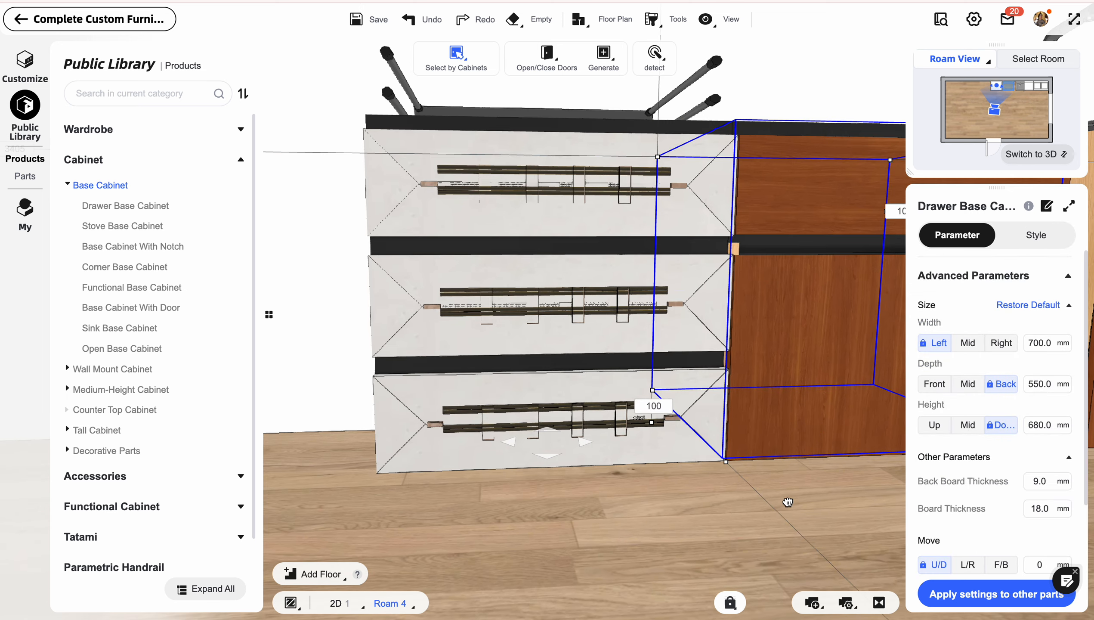
pyautogui.click(1036, 235)
pyautogui.scroll(-2, 1020, 354)
pyautogui.moveTo(934, 352)
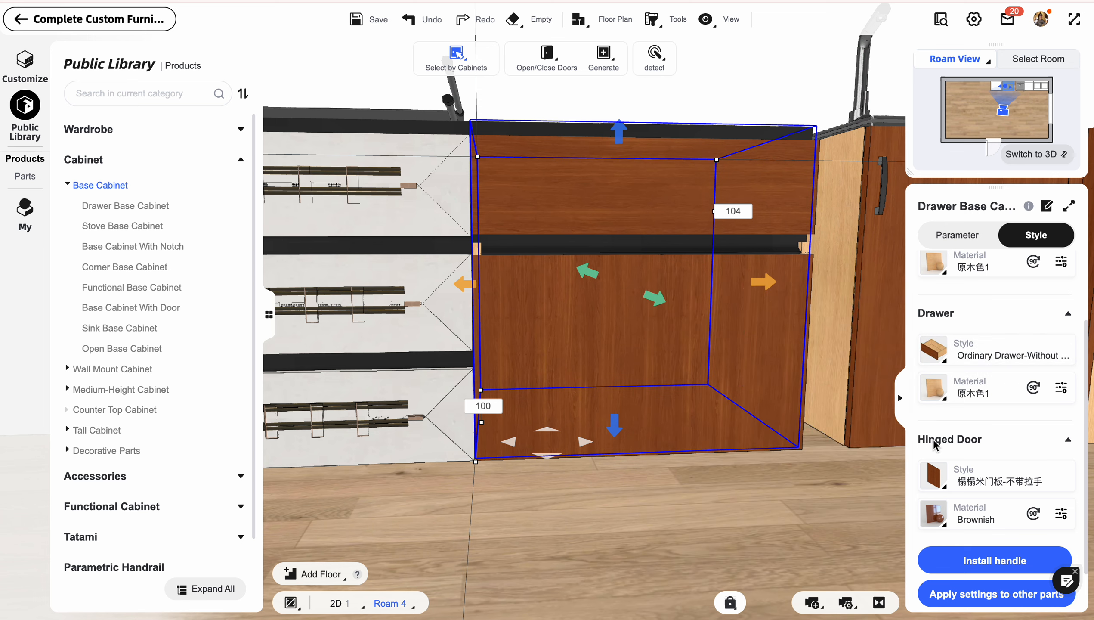
pyautogui.click(643, 196)
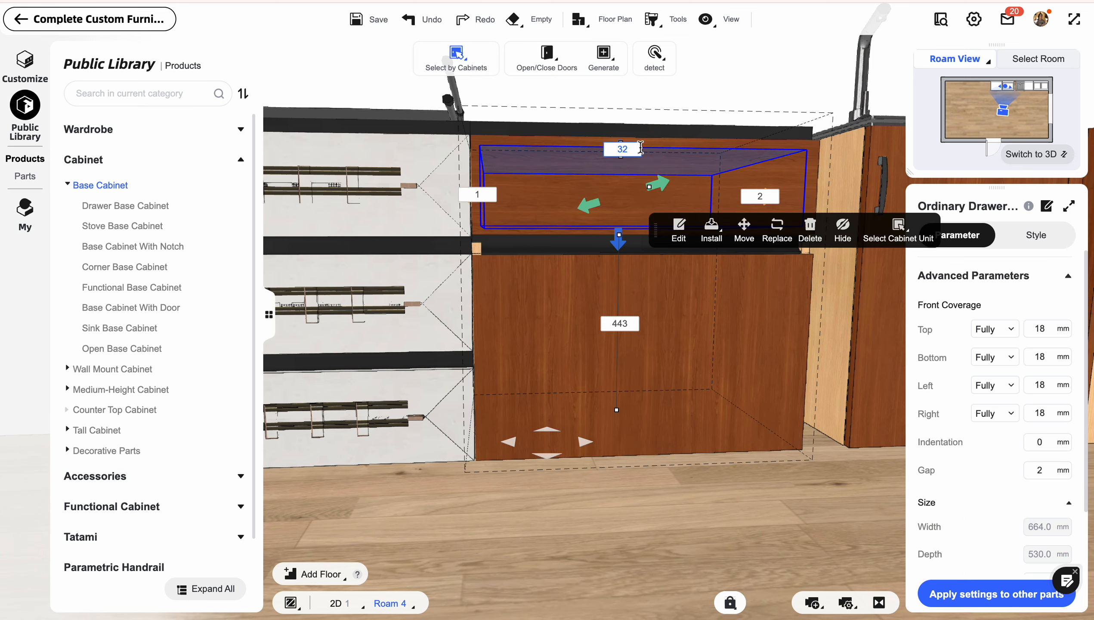
pyautogui.click(622, 182)
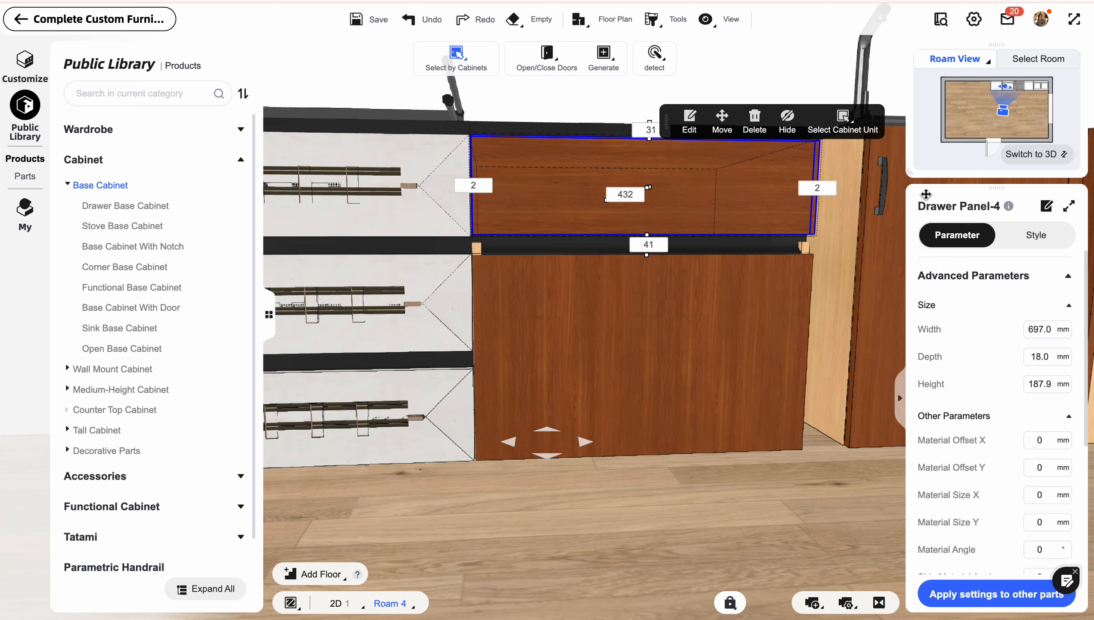
pyautogui.click(1036, 235)
pyautogui.moveTo(945, 316)
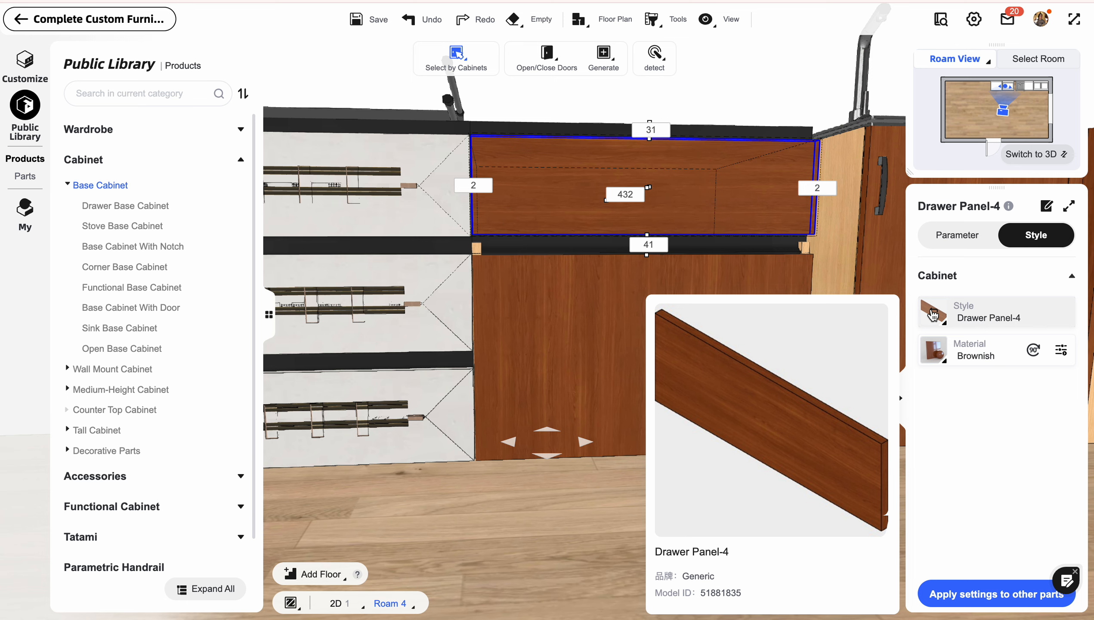
pyautogui.click(933, 315)
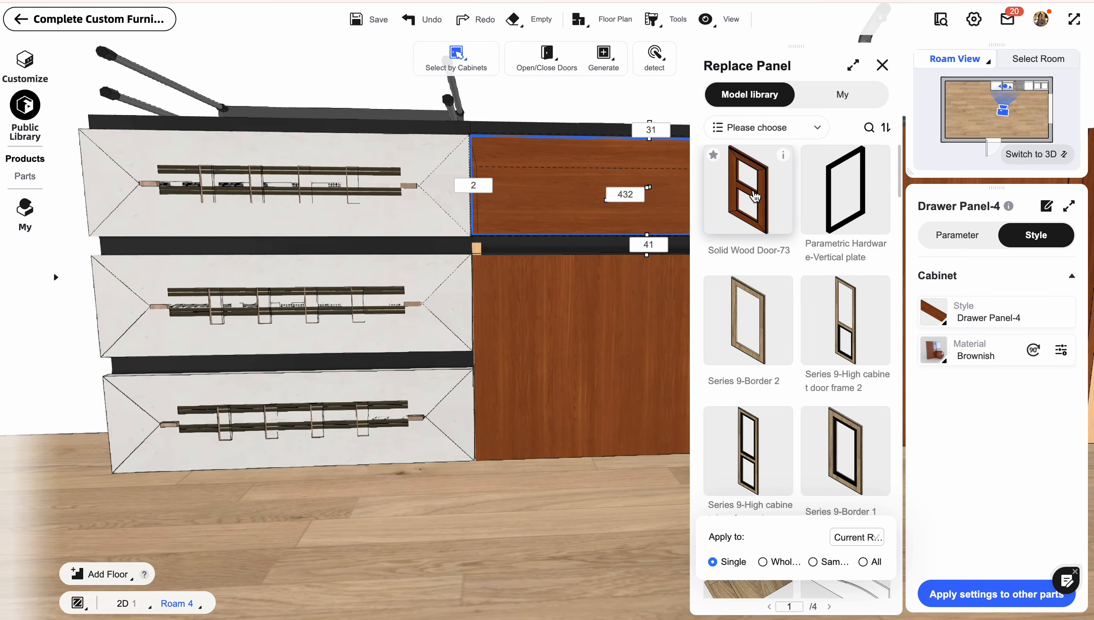
pyautogui.click(754, 197)
pyautogui.scroll(-10, 764, 393)
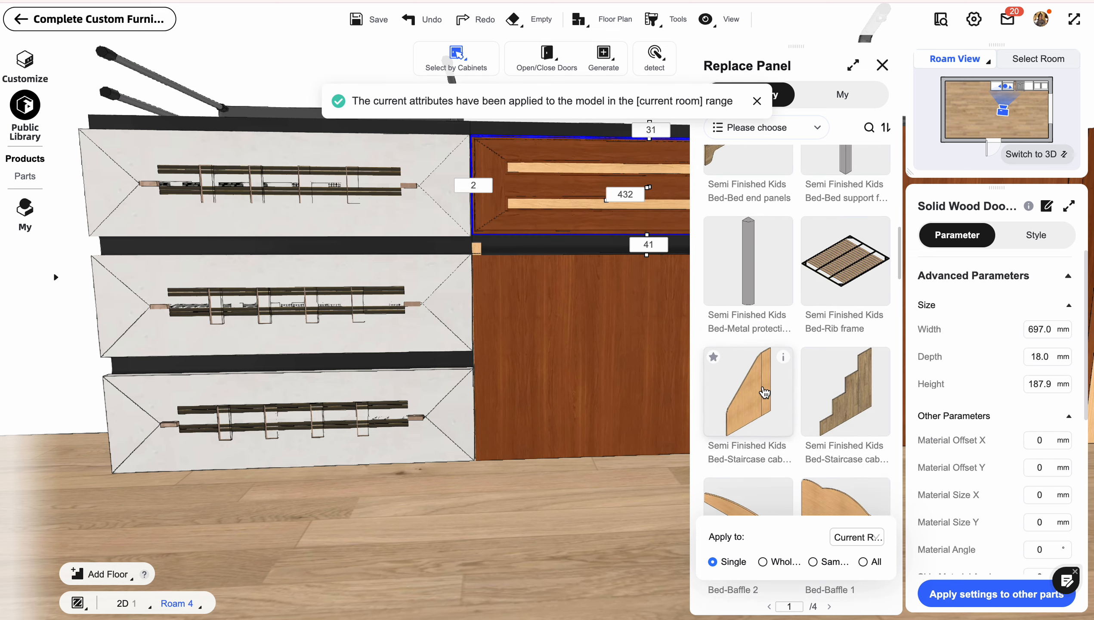
pyautogui.scroll(-15, 761, 388)
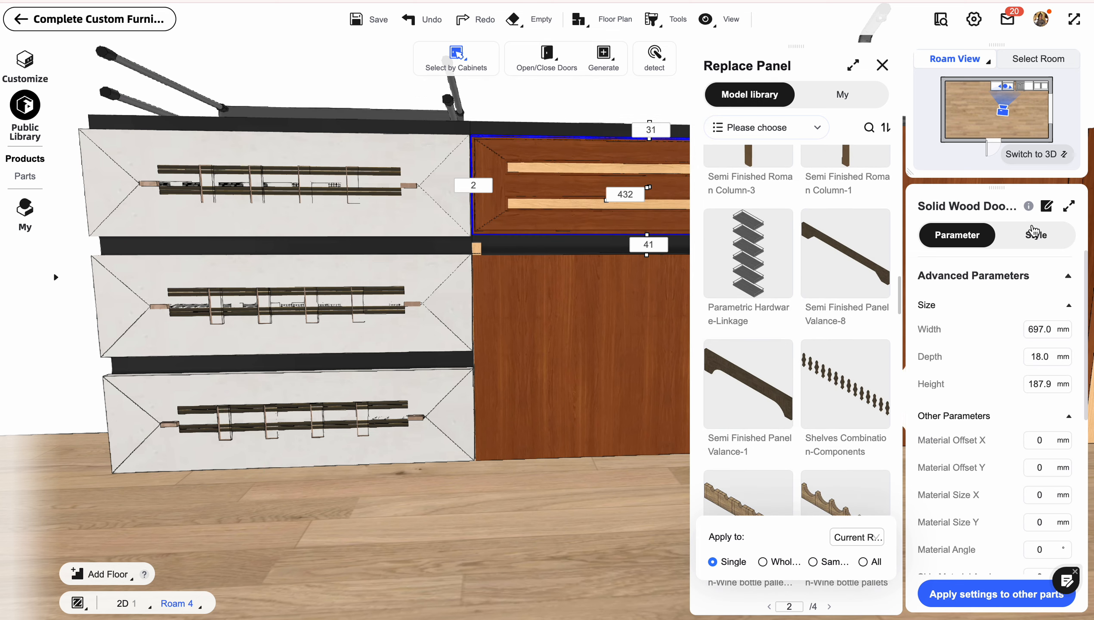
# - Apply the Log 7 material to the Solid Wood Door-73 drawer front
pyautogui.click(1035, 234)
pyautogui.click(933, 354)
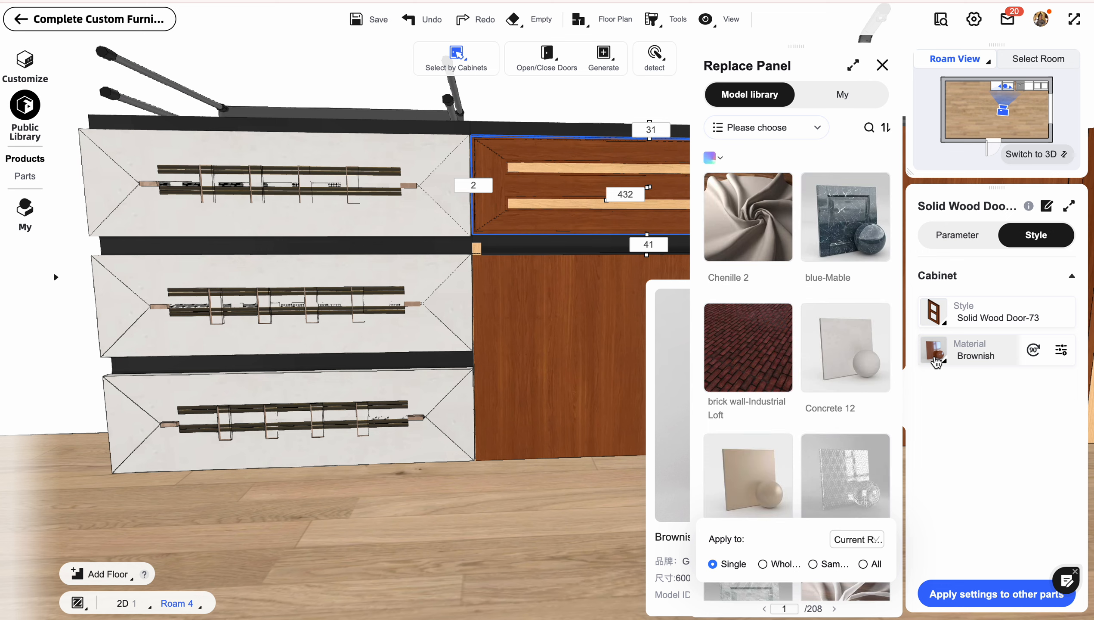
pyautogui.scroll(-10, 820, 300)
pyautogui.scroll(6, 820, 301)
pyautogui.click(734, 246)
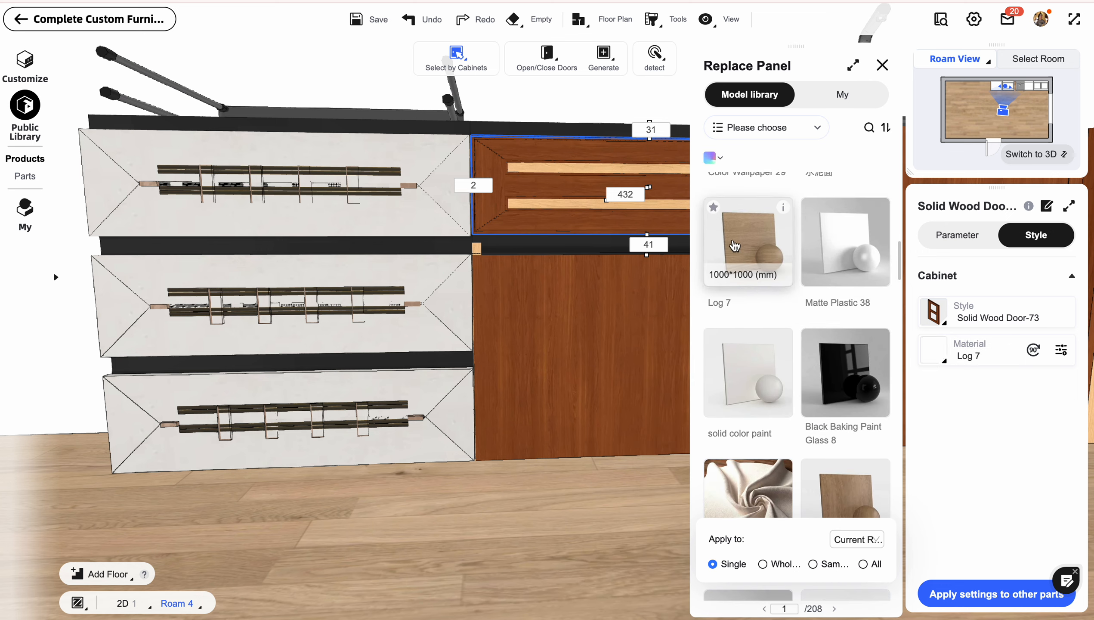
pyautogui.click(600, 517)
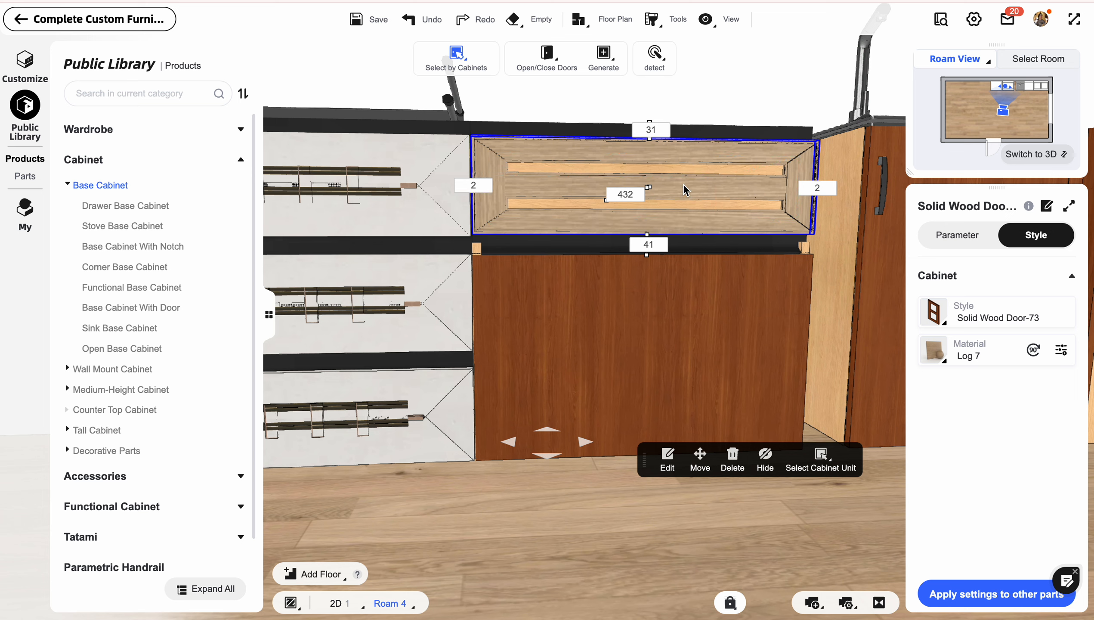
# - Copy the drawer front's Log 7 material to its cabinet's body and the adjacent cabinet's side panel with the Custom Material Brush
pyautogui.moveTo(653, 19)
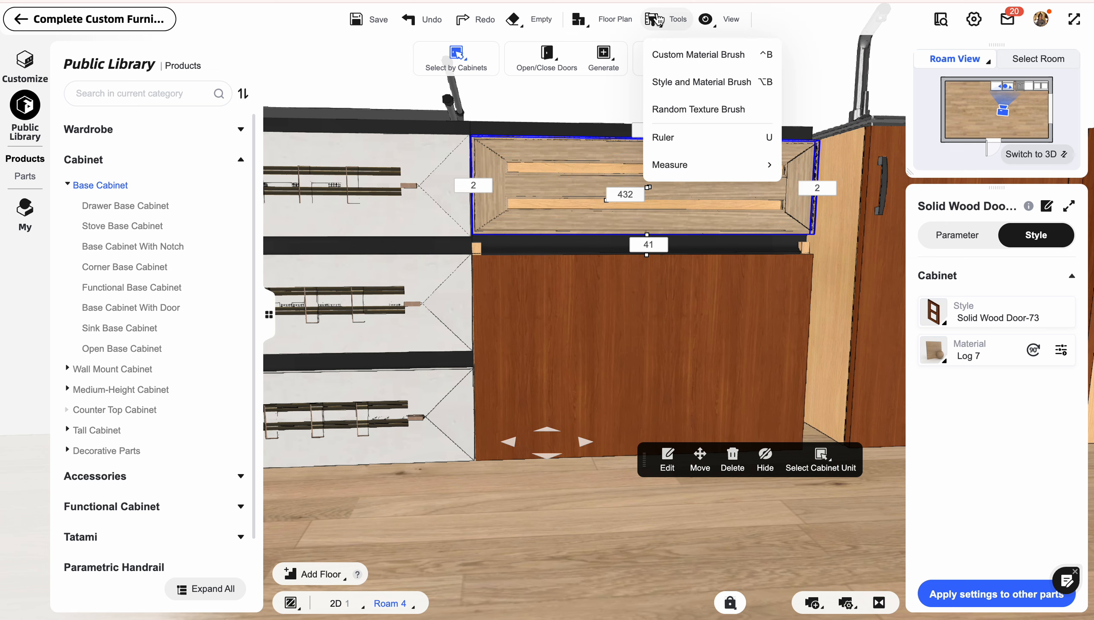
pyautogui.click(660, 55)
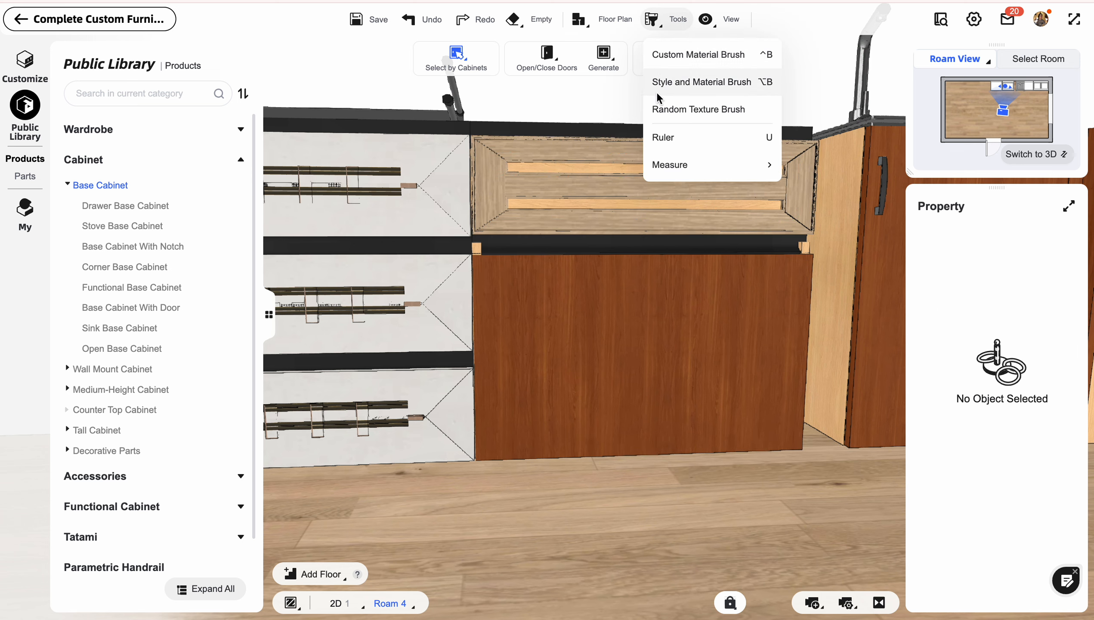
pyautogui.keyDown('alt'); pyautogui.click(629, 187); pyautogui.keyUp('alt')
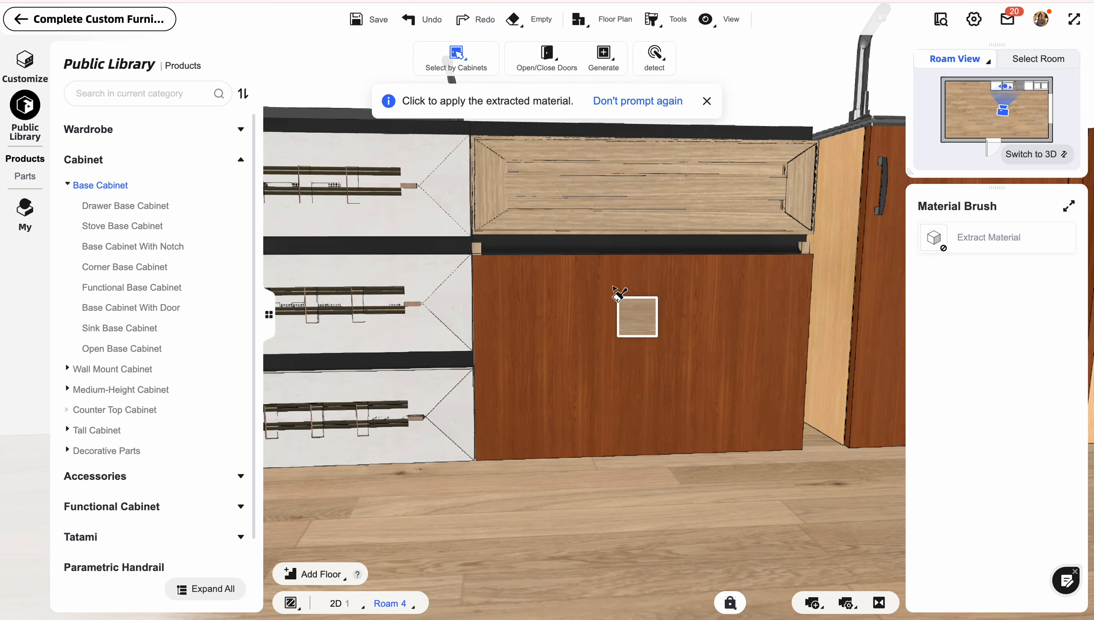
pyautogui.click(862, 200)
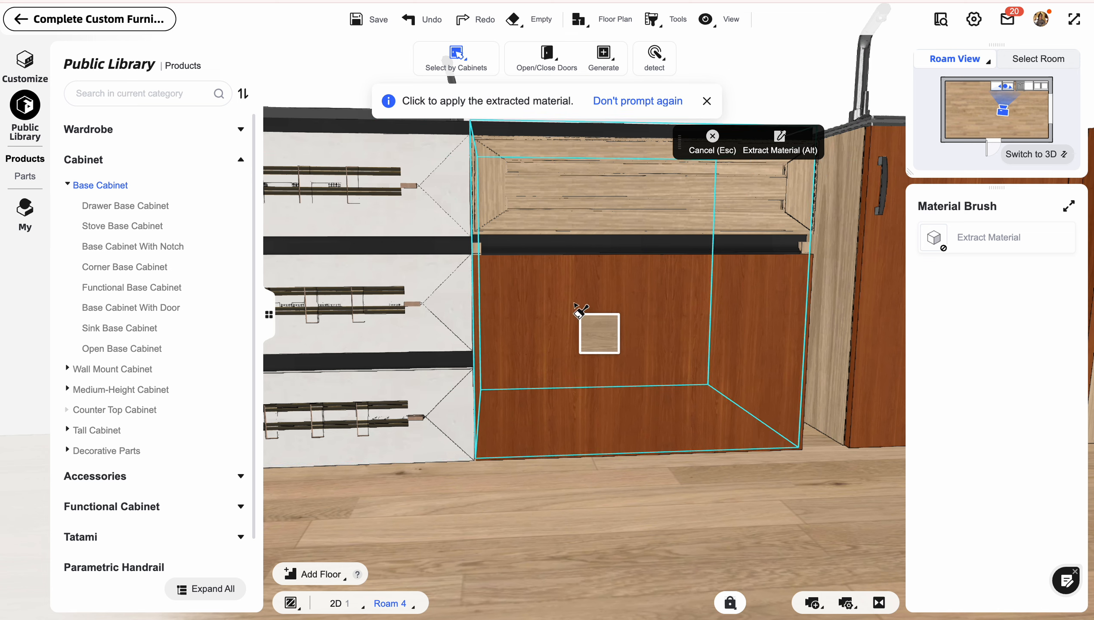
pyautogui.press('Escape')
# - Swing open the lower hinged door of the 700 mm base cabinet
pyautogui.click(597, 319)
pyautogui.click(596, 318)
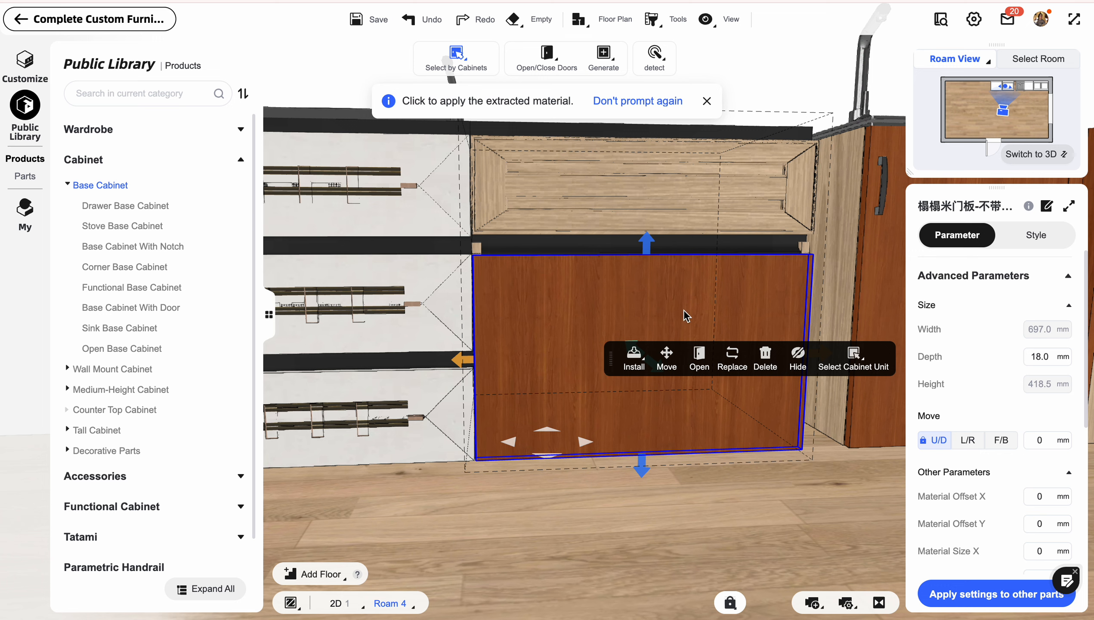
pyautogui.moveTo(648, 359)
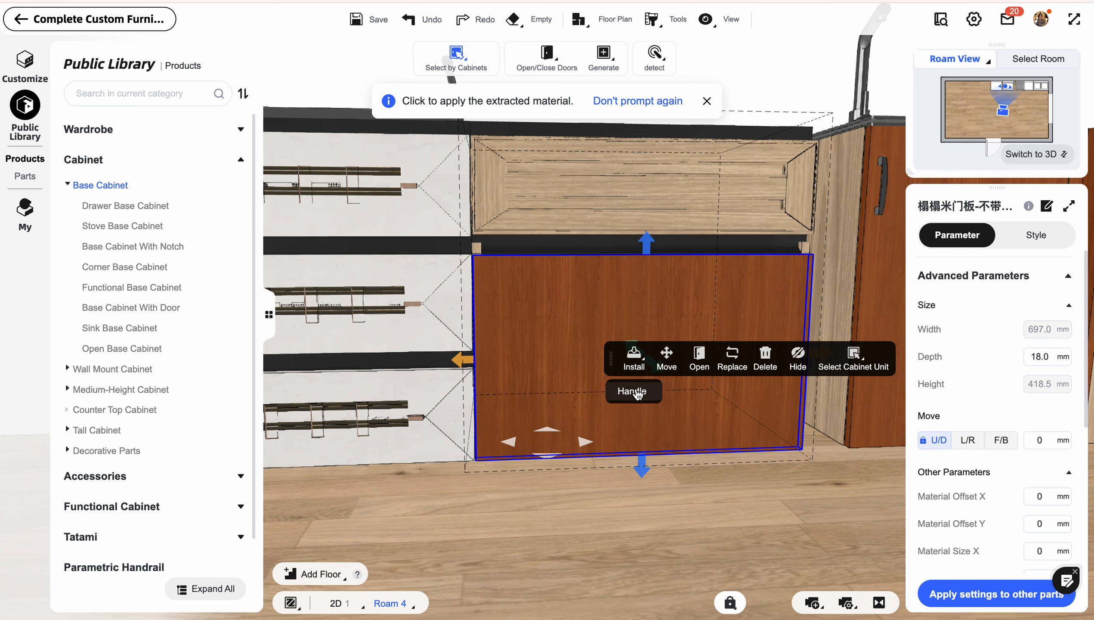
pyautogui.click(701, 359)
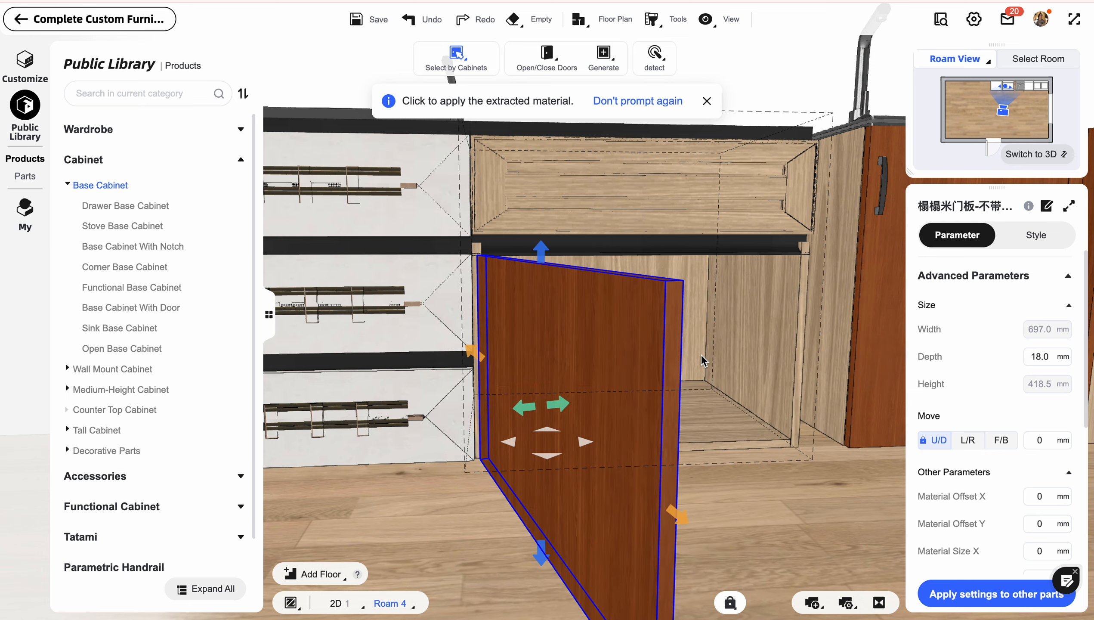
pyautogui.click(649, 334)
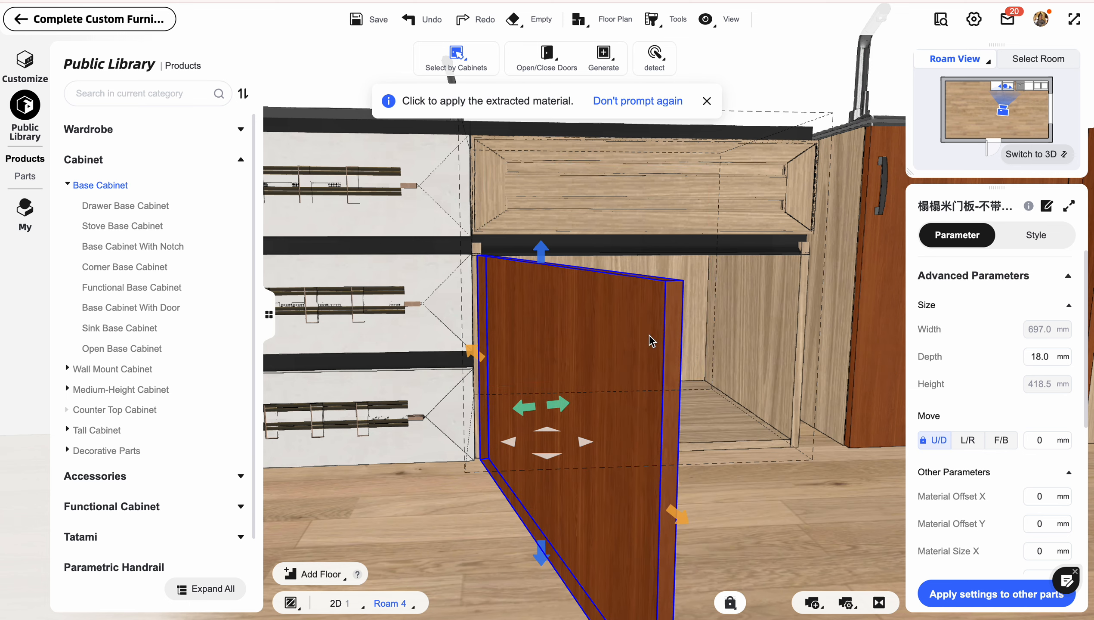
pyautogui.click(1036, 235)
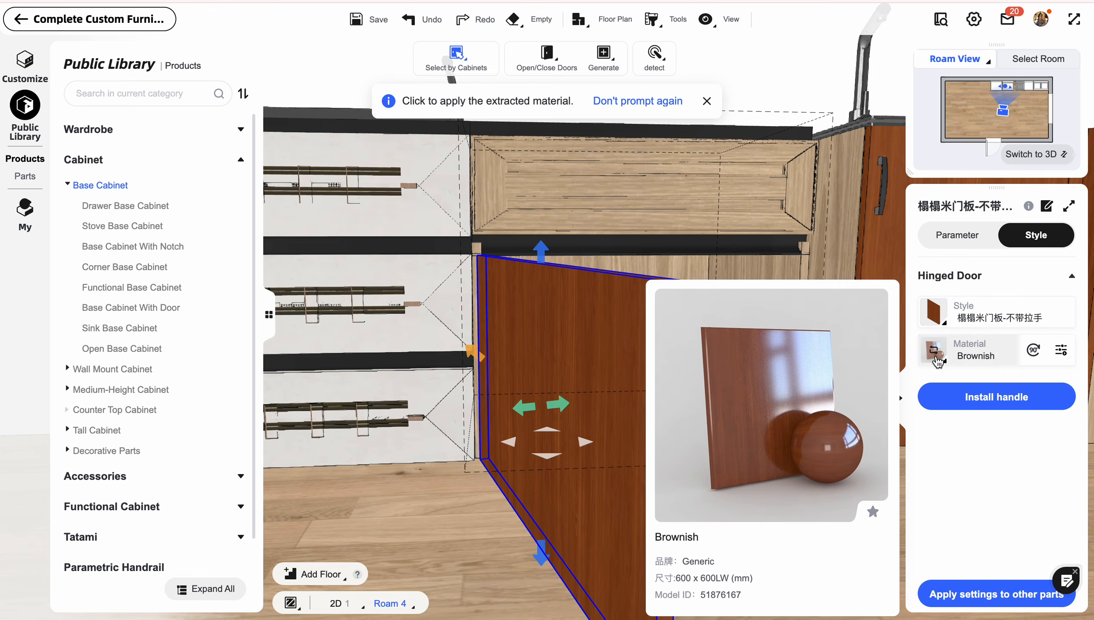
pyautogui.click(934, 353)
pyautogui.click(384, 553)
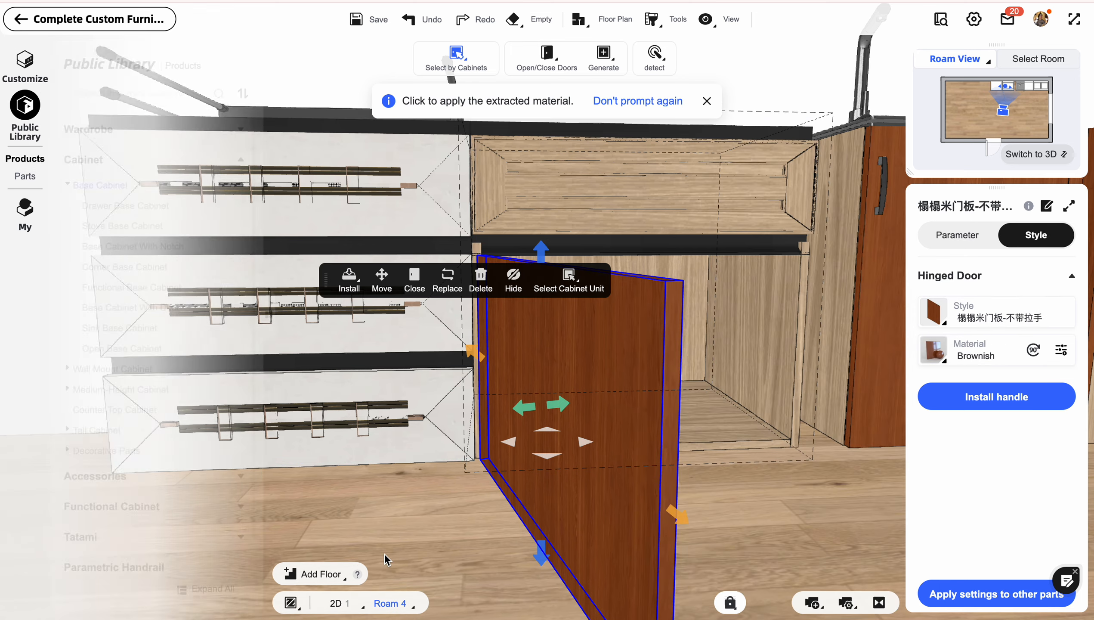
# - Start generating a toe kick and select the corner base cabinet with its adjoining base cabinets as the target
pyautogui.moveTo(804, 376); pyautogui.dragTo(729, 369)
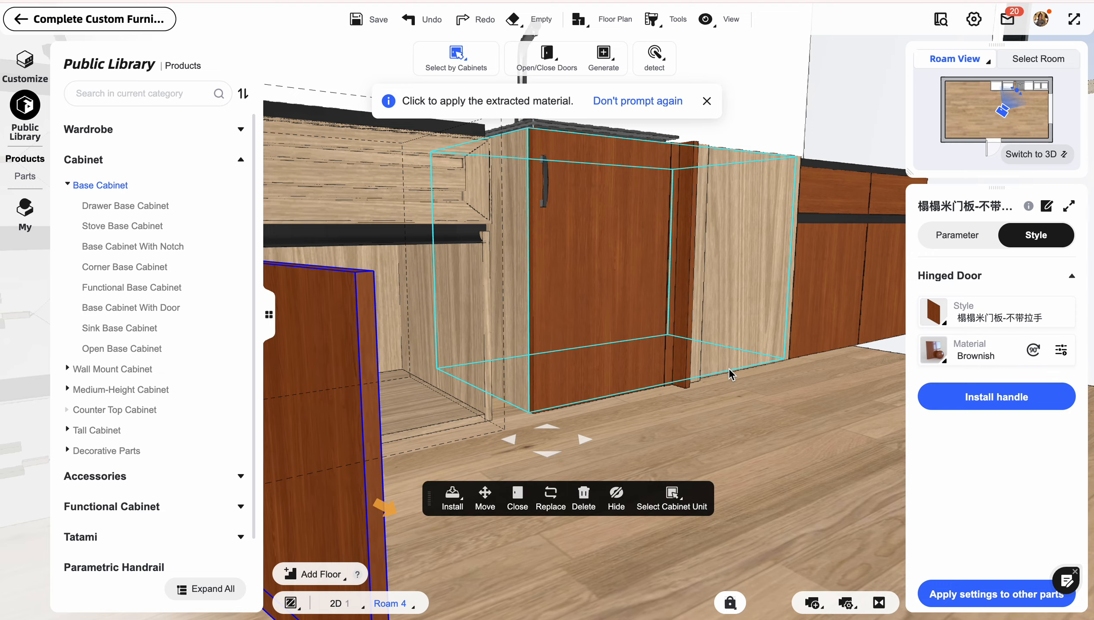
pyautogui.press('d')
pyautogui.moveTo(617, 380); pyautogui.dragTo(662, 393)
pyautogui.press('e')
pyautogui.press('e')
pyautogui.press('q')
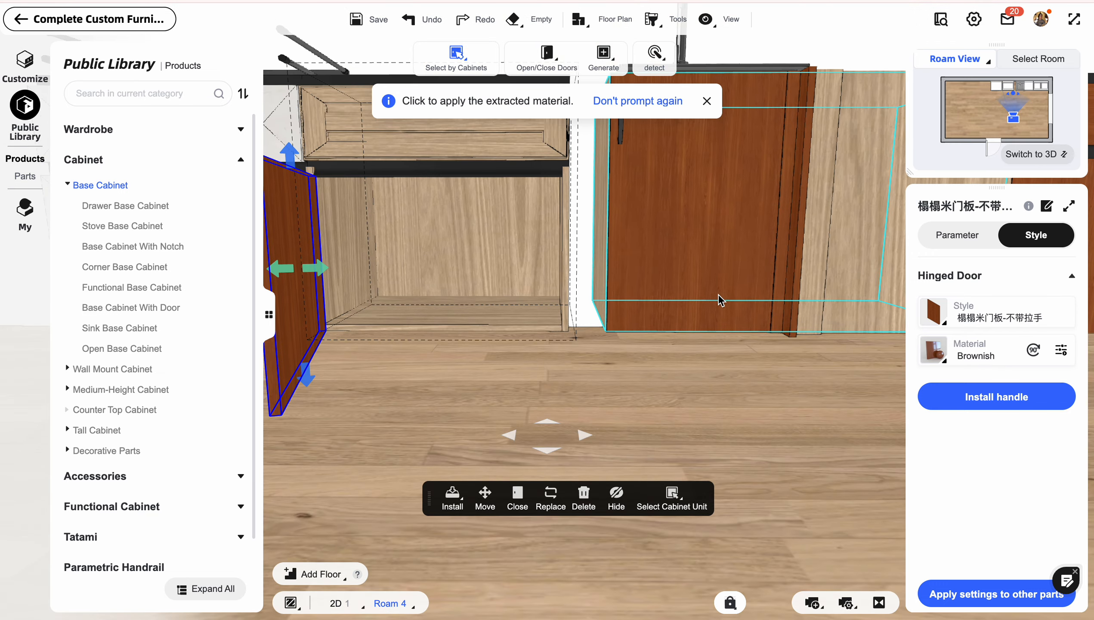
pyautogui.click(721, 304)
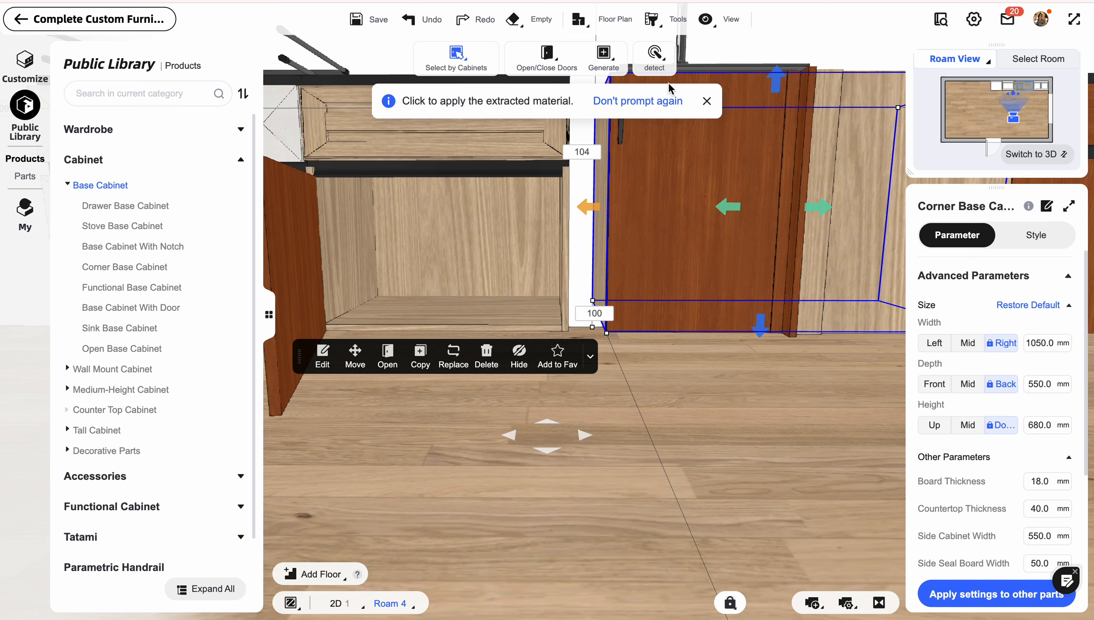
pyautogui.click(611, 61)
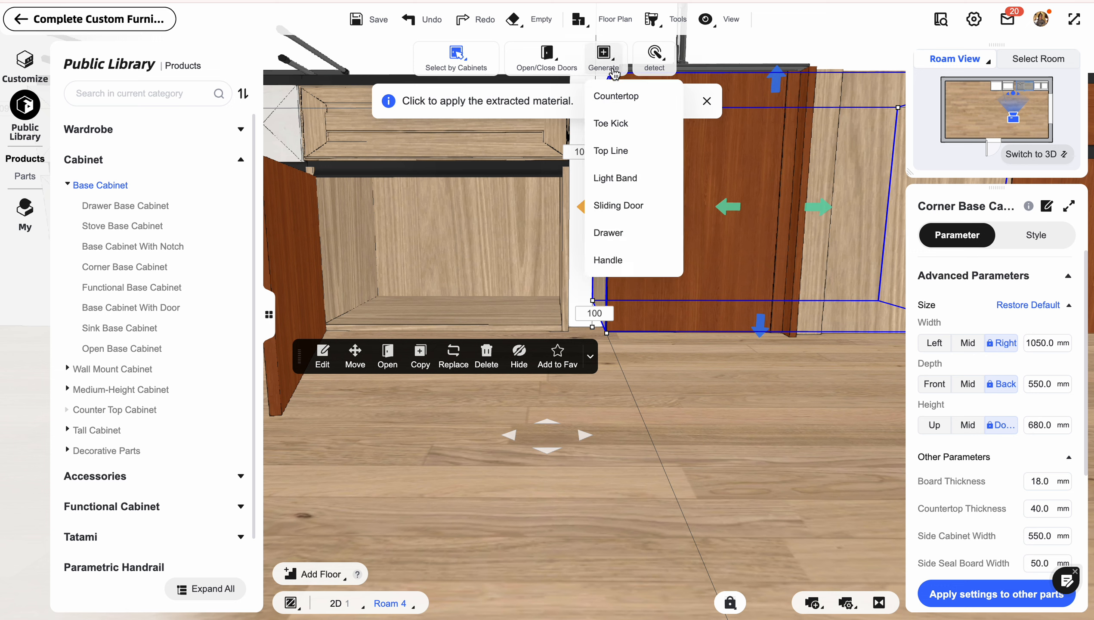
pyautogui.click(616, 126)
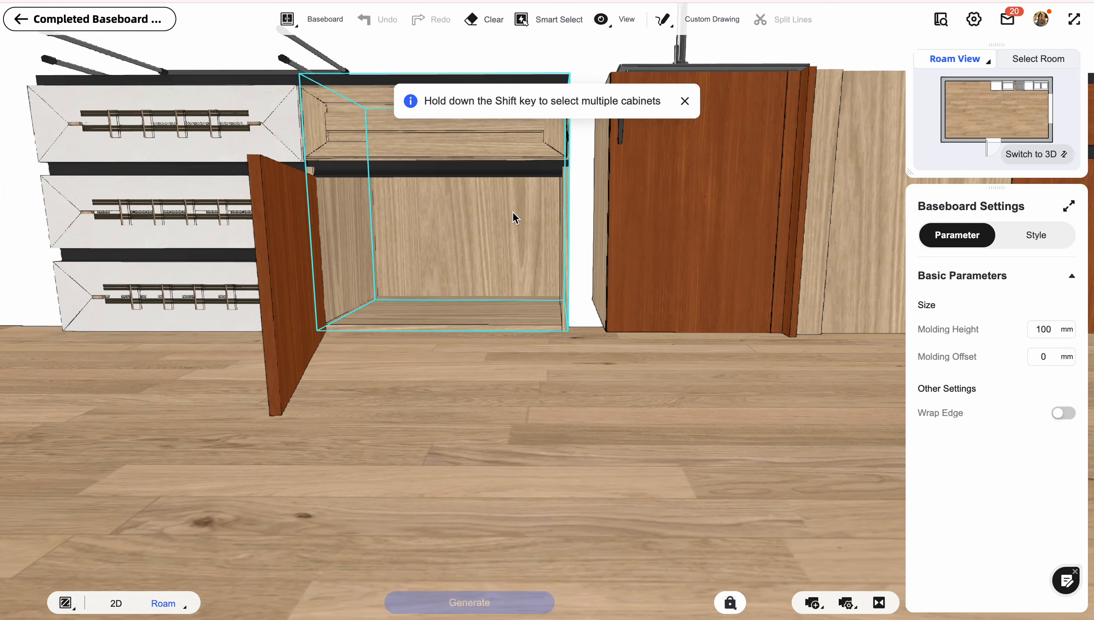
pyautogui.scroll(-3, 512, 212)
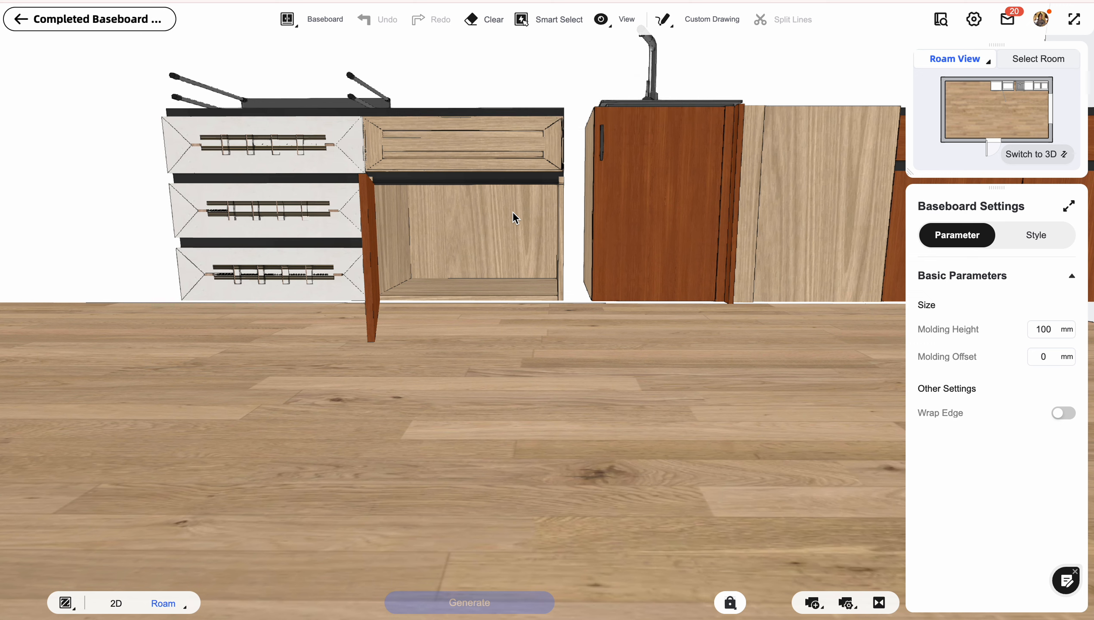
pyautogui.click(625, 262)
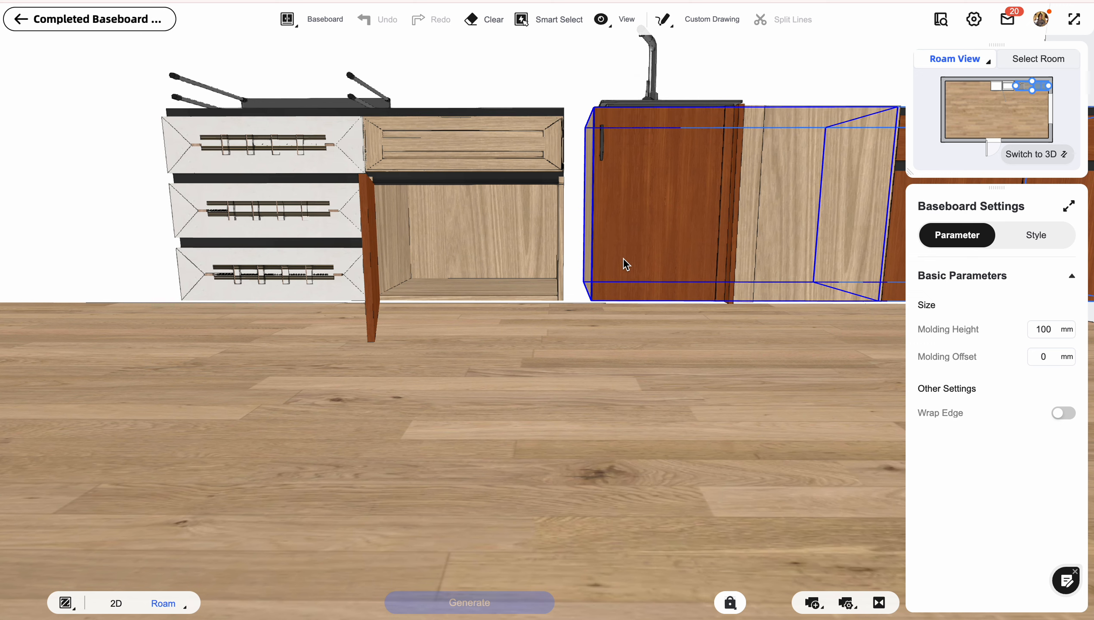
pyautogui.press('d')
pyautogui.press('d')
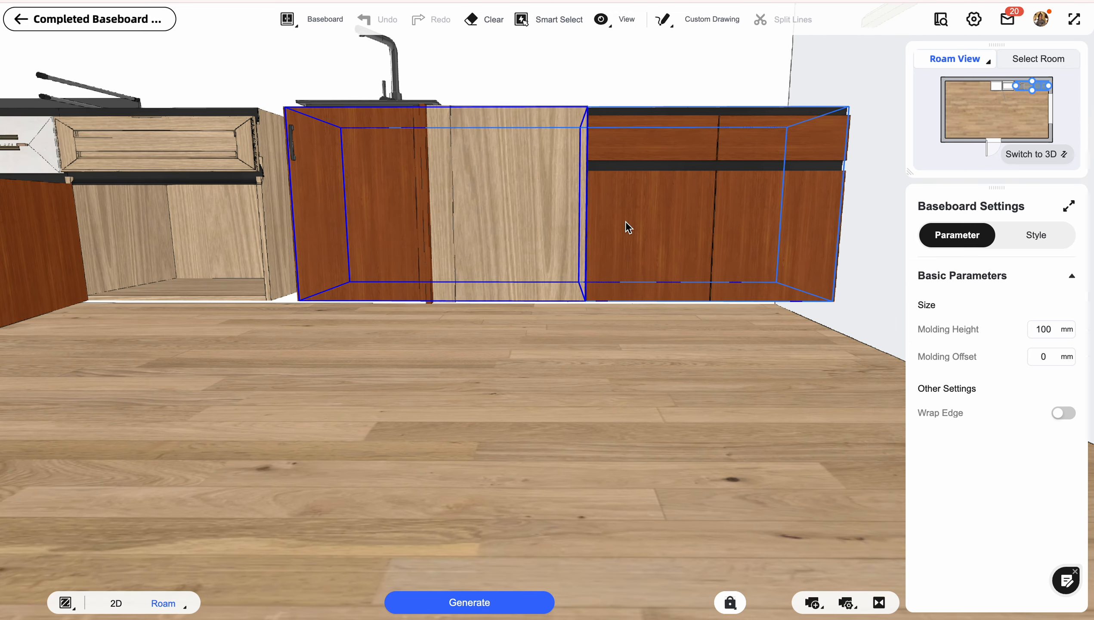
pyautogui.press('a')
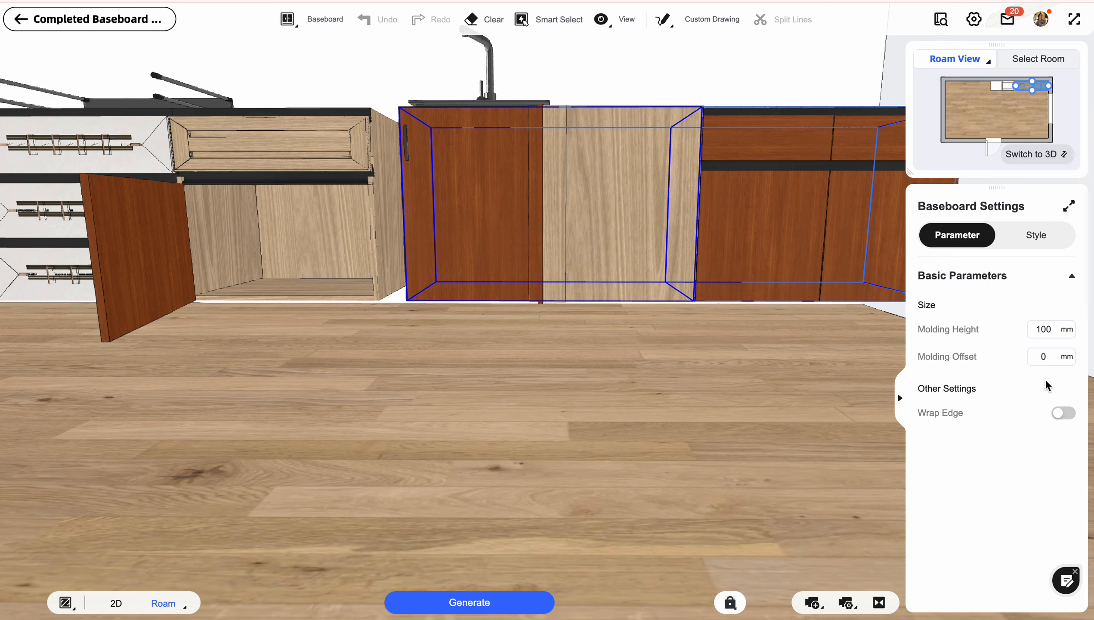
# - Try generating the toe kick with the Baseboard 054 style and the green kaoqi-ganlanhuiyaguang material, and undo it
pyautogui.click(1015, 237)
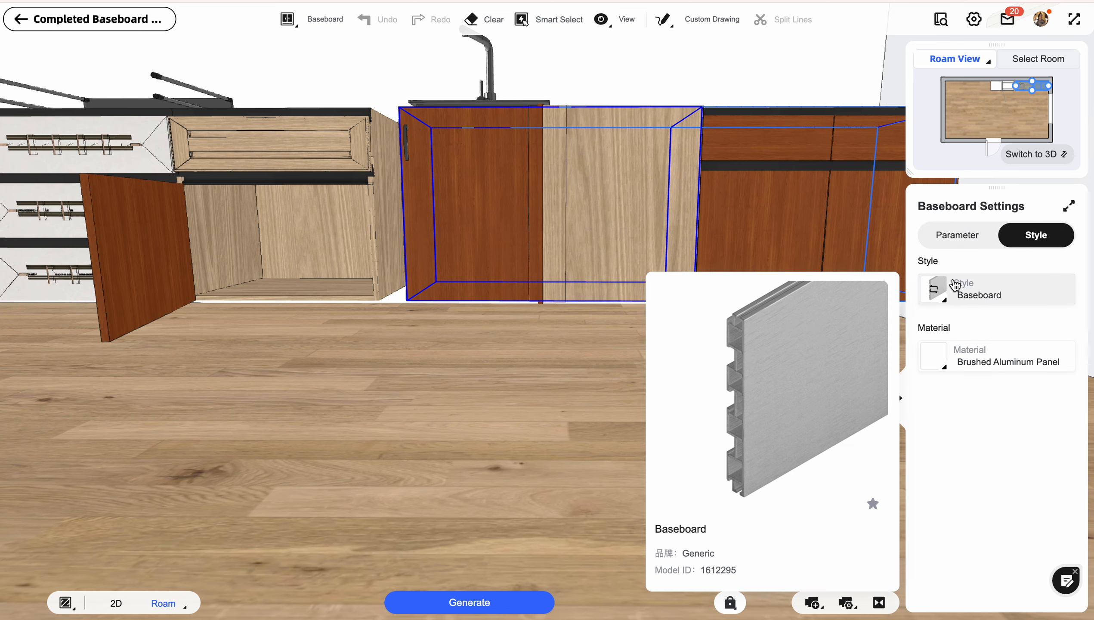
pyautogui.click(944, 290)
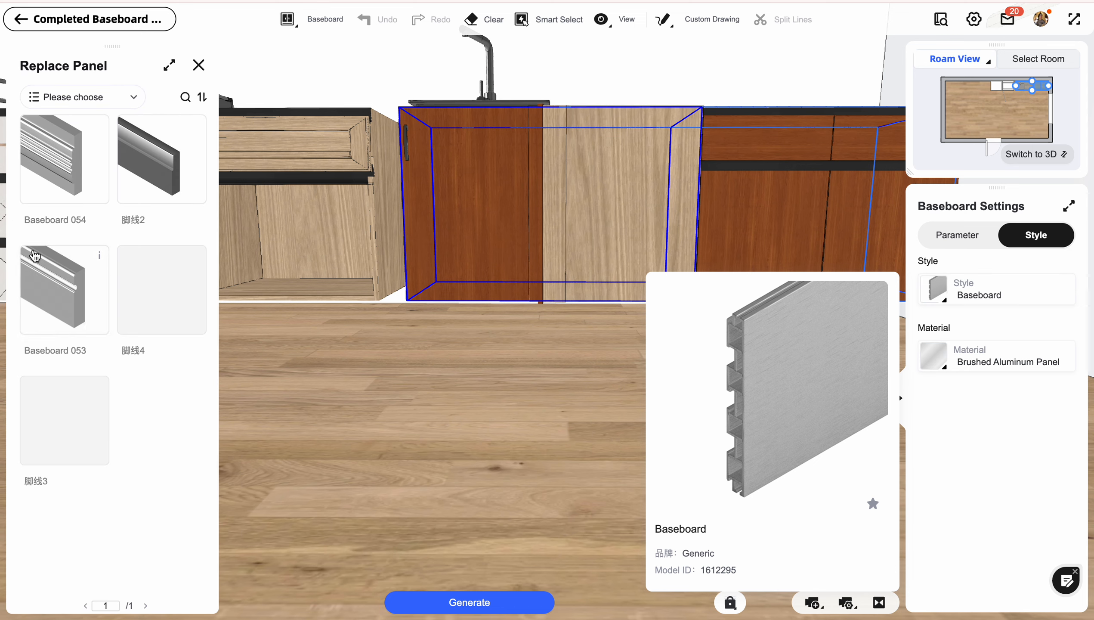
pyautogui.click(67, 166)
pyautogui.click(939, 368)
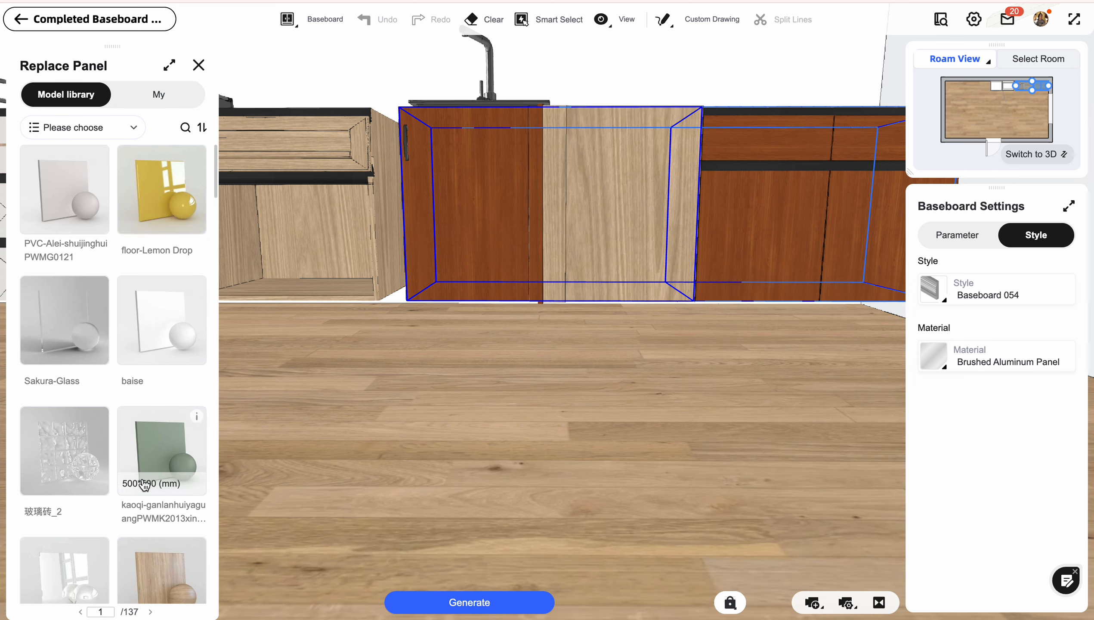
pyautogui.click(167, 442)
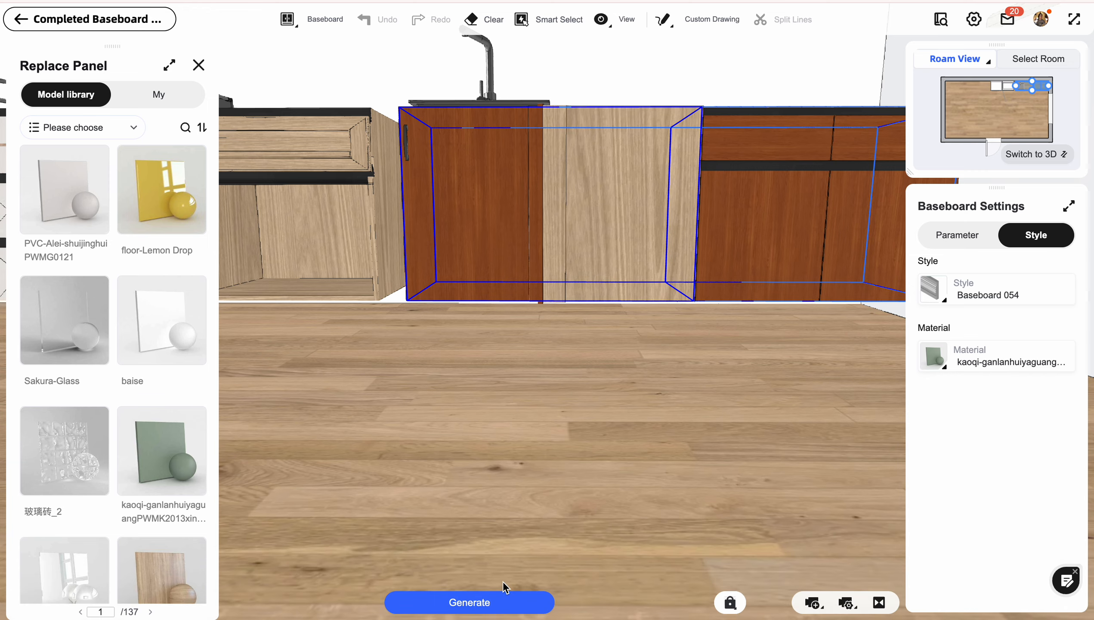
pyautogui.click(501, 610)
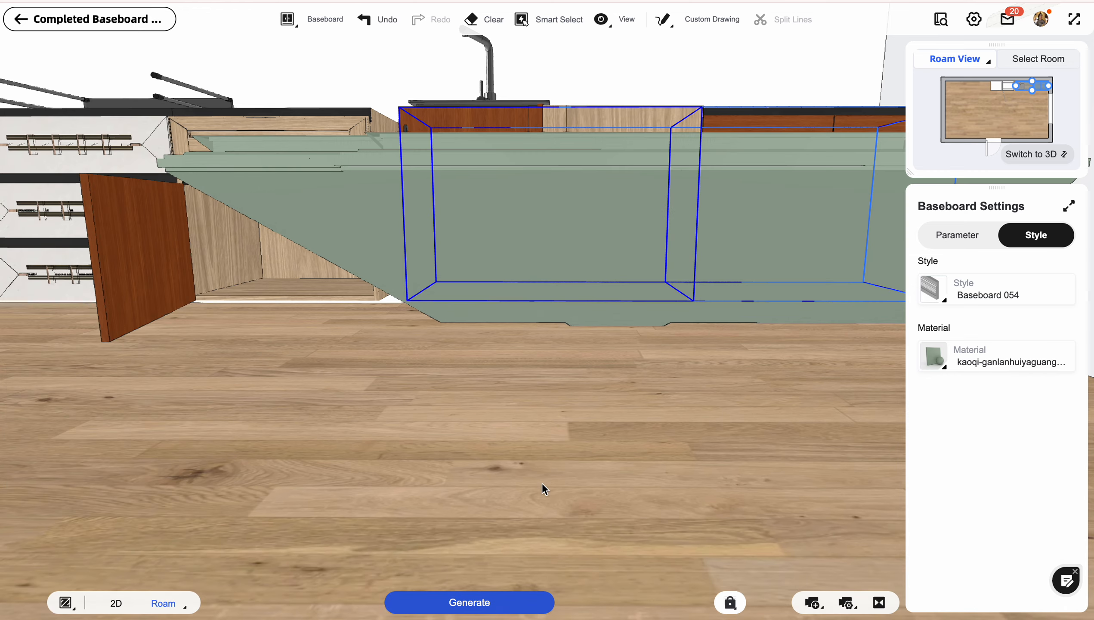
pyautogui.scroll(-3, 717, 176)
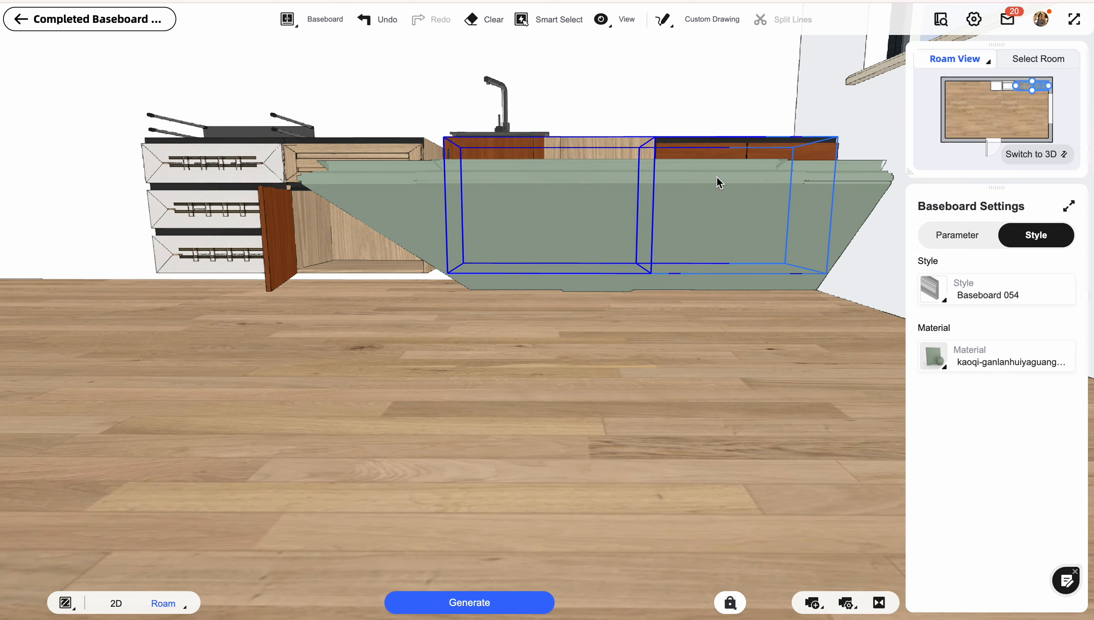
pyautogui.scroll(3, 716, 176)
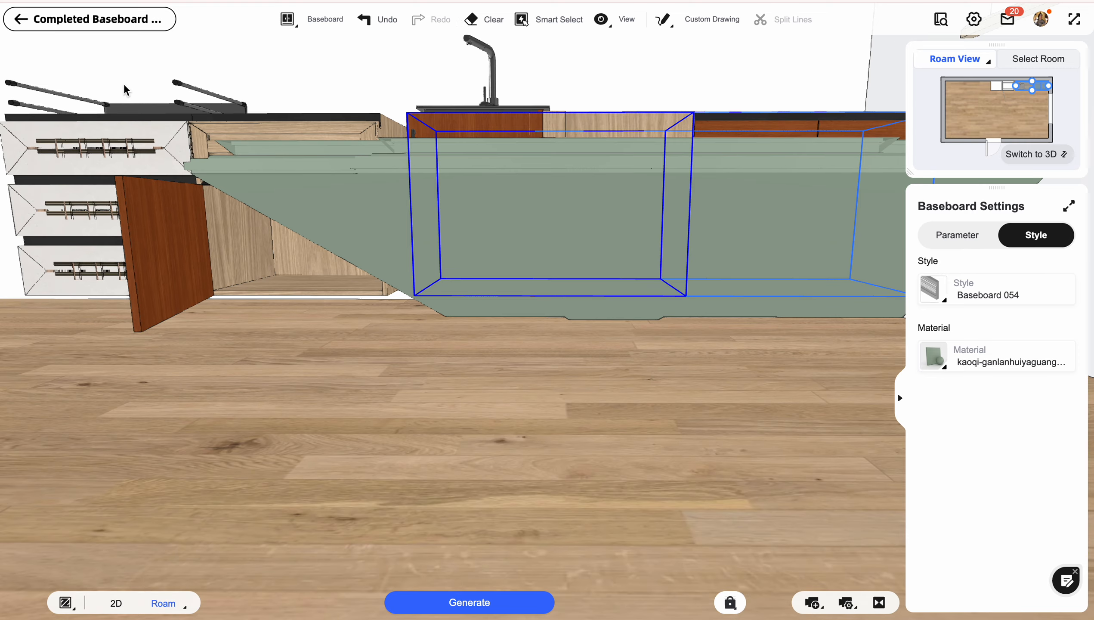
pyautogui.click(386, 17)
# - Generate the toe kick under the corner and adjoining base cabinets with the 脚线3 style and PVC-Alei-shuijinghui PWMG0121 material
pyautogui.click(933, 289)
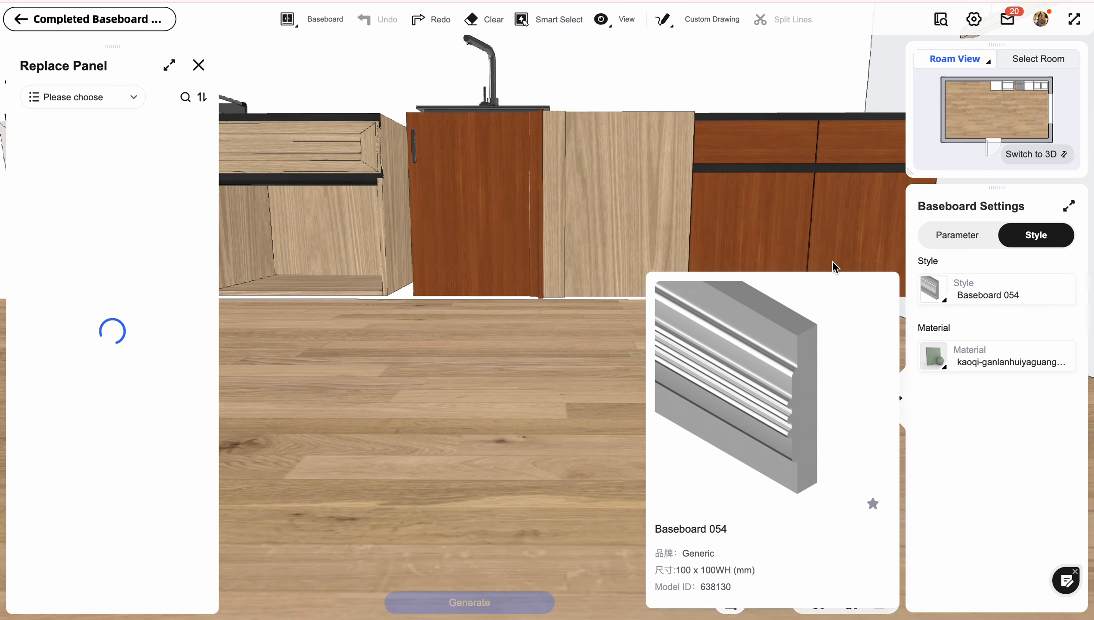
pyautogui.click(69, 427)
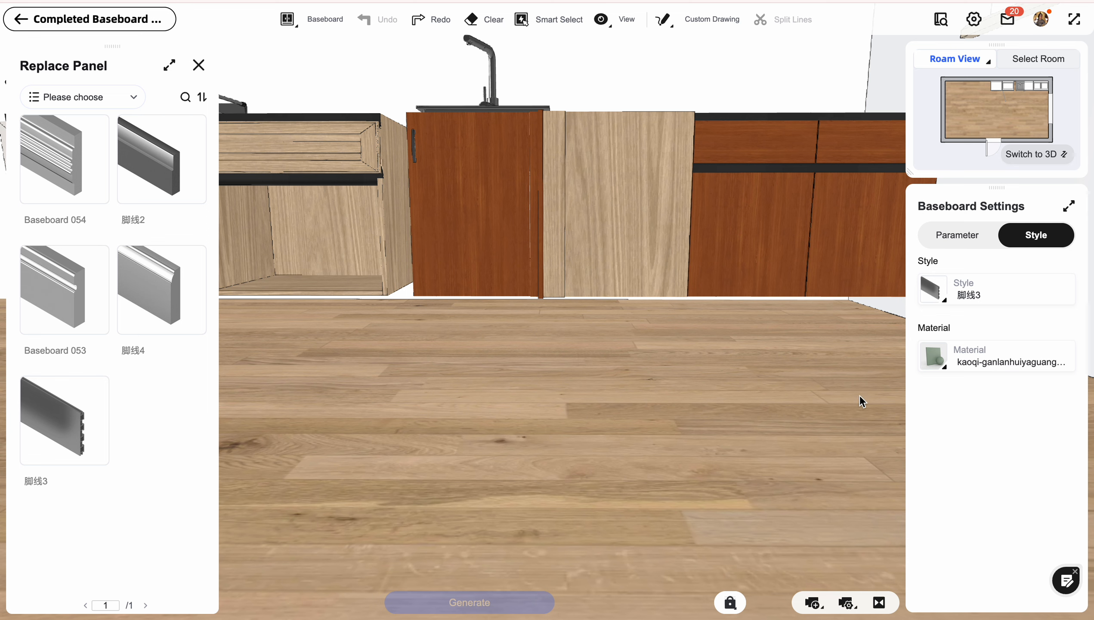
pyautogui.click(932, 356)
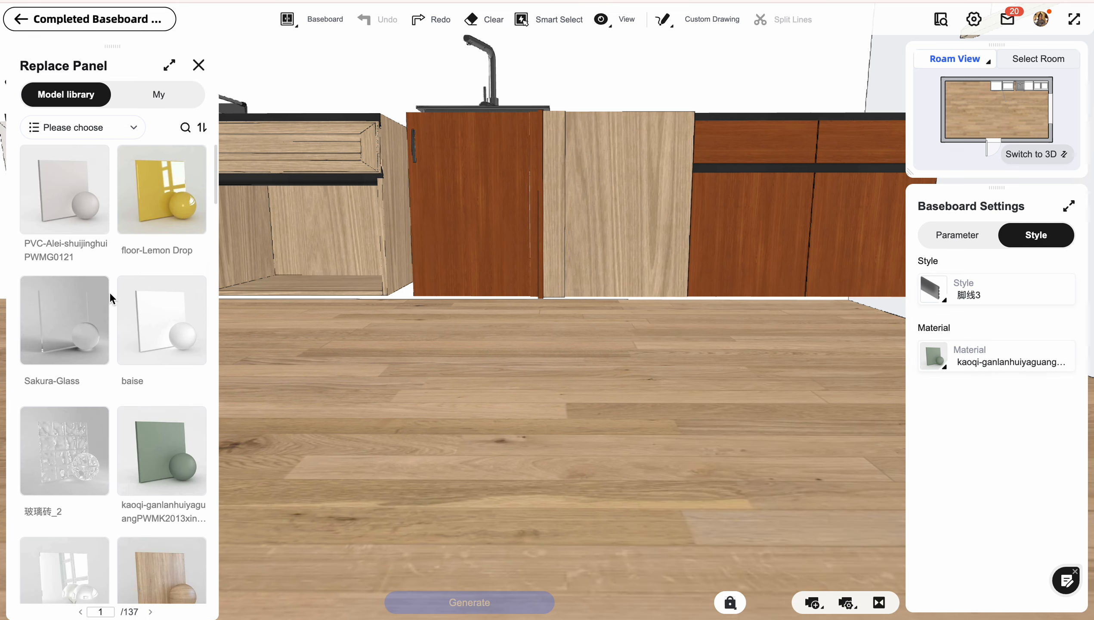
pyautogui.click(64, 191)
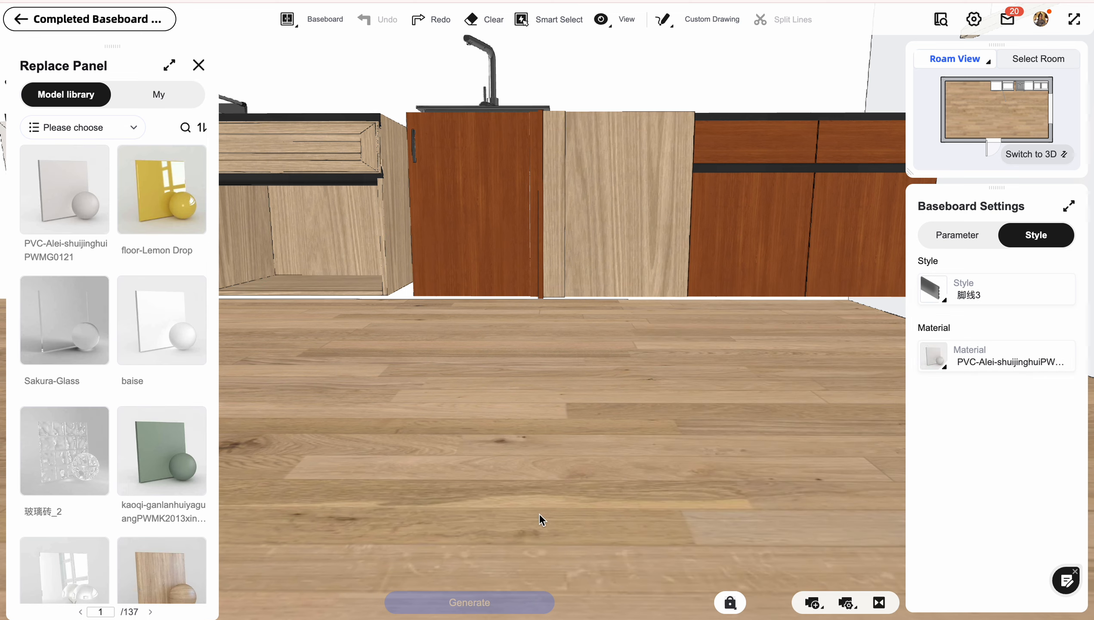
pyautogui.click(528, 528)
pyautogui.click(605, 149)
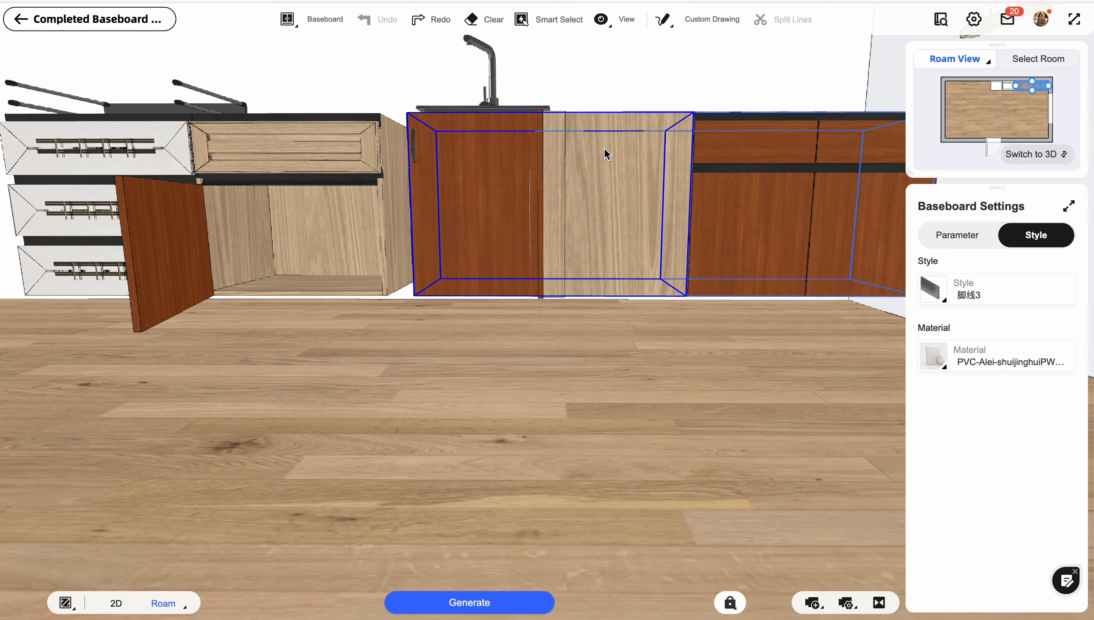
pyautogui.click(509, 608)
# - Examine the generated toe kick up close where it projects beneath the corner cabinet's blank panel
pyautogui.moveTo(615, 420); pyautogui.dragTo(590, 406)
pyautogui.scroll(5, 529, 244)
pyautogui.scroll(-1, 528, 245)
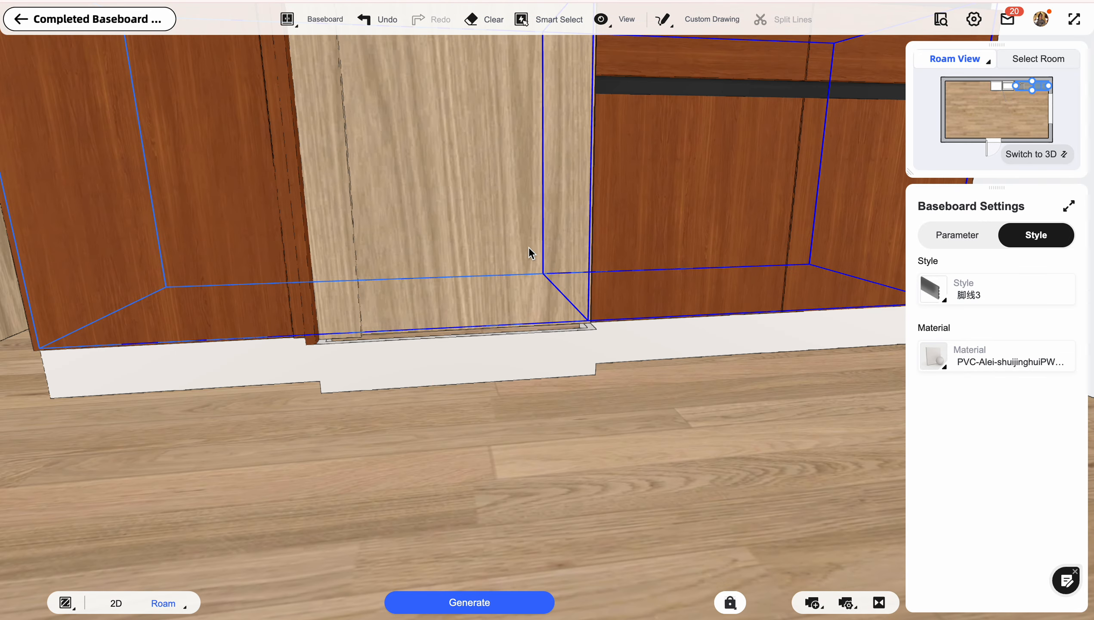
pyautogui.moveTo(472, 419); pyautogui.dragTo(506, 417)
pyautogui.scroll(5, 506, 417)
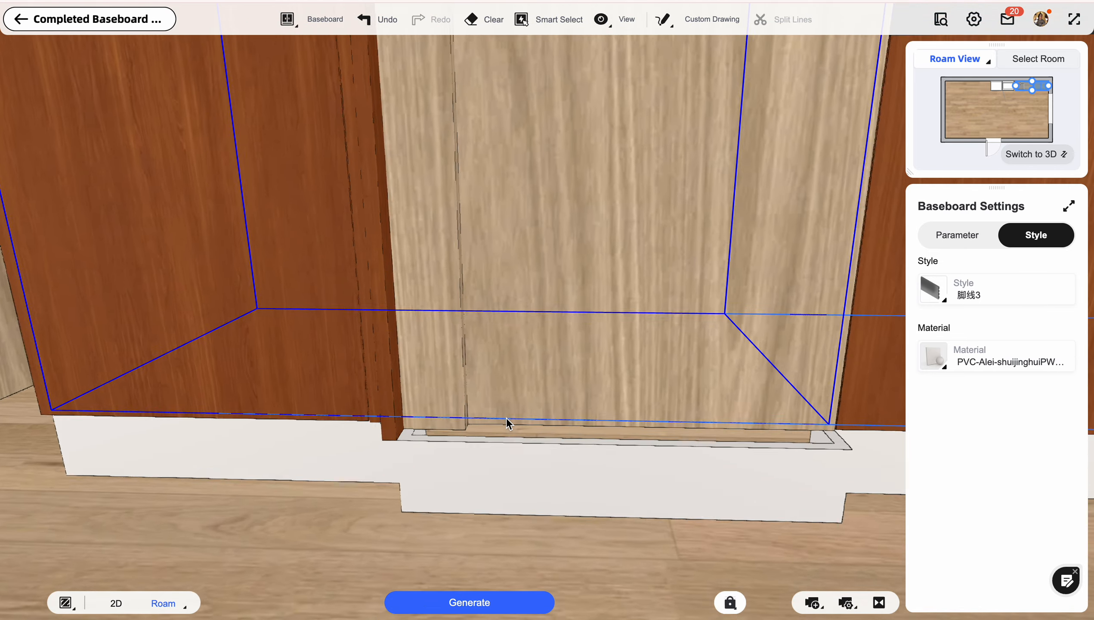
pyautogui.scroll(-5, 539, 444)
pyautogui.scroll(5, 539, 443)
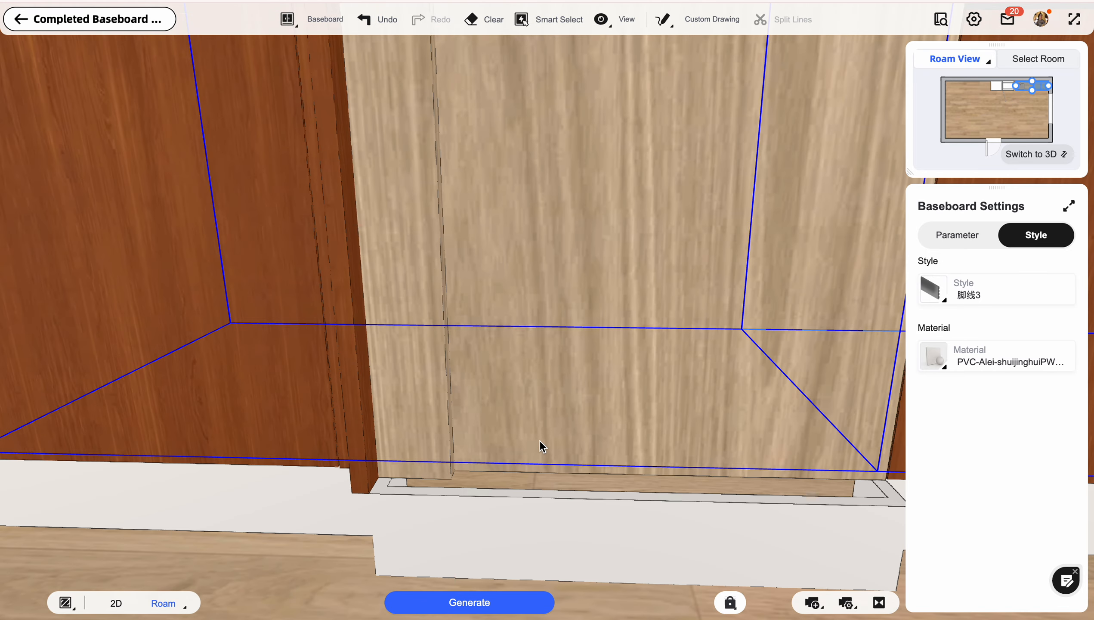
pyautogui.scroll(-2, 539, 422)
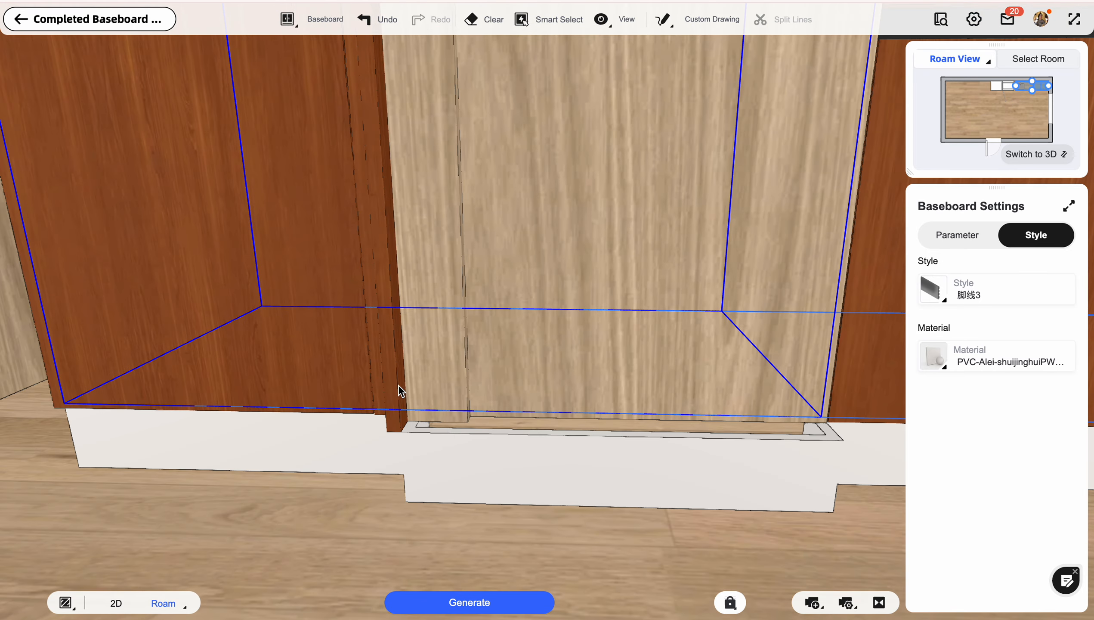
# - Edit the toe kick's outline so its front runs straight across the corner cabinet's blank panel, and regenerate it
pyautogui.click(546, 479)
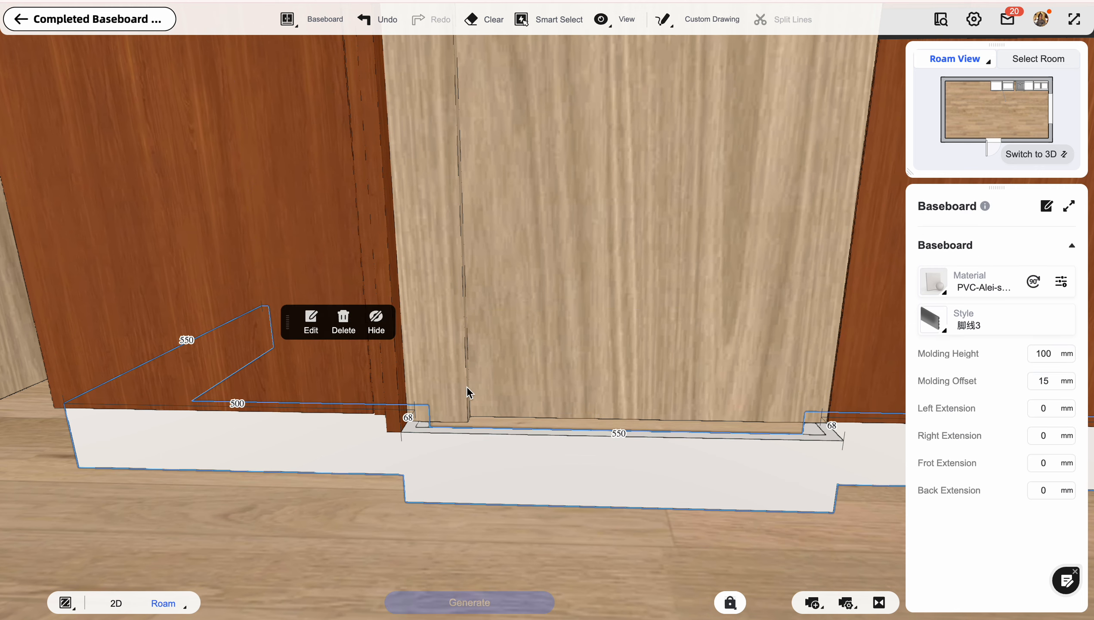
pyautogui.click(313, 312)
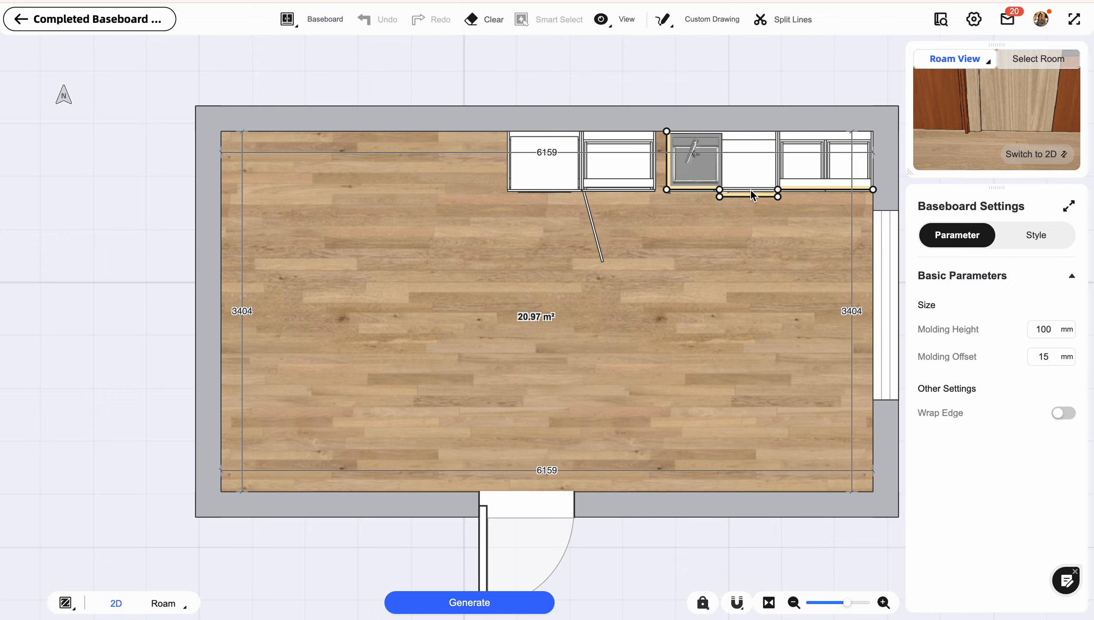
pyautogui.scroll(5, 750, 190)
pyautogui.click(708, 219)
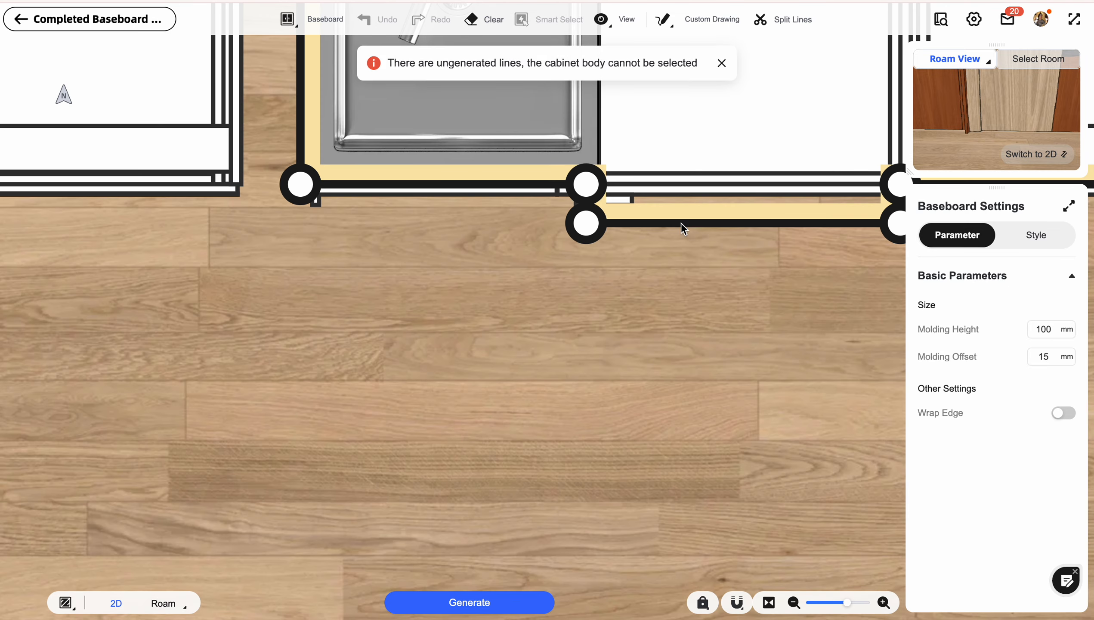
pyautogui.moveTo(587, 222); pyautogui.dragTo(586, 185)
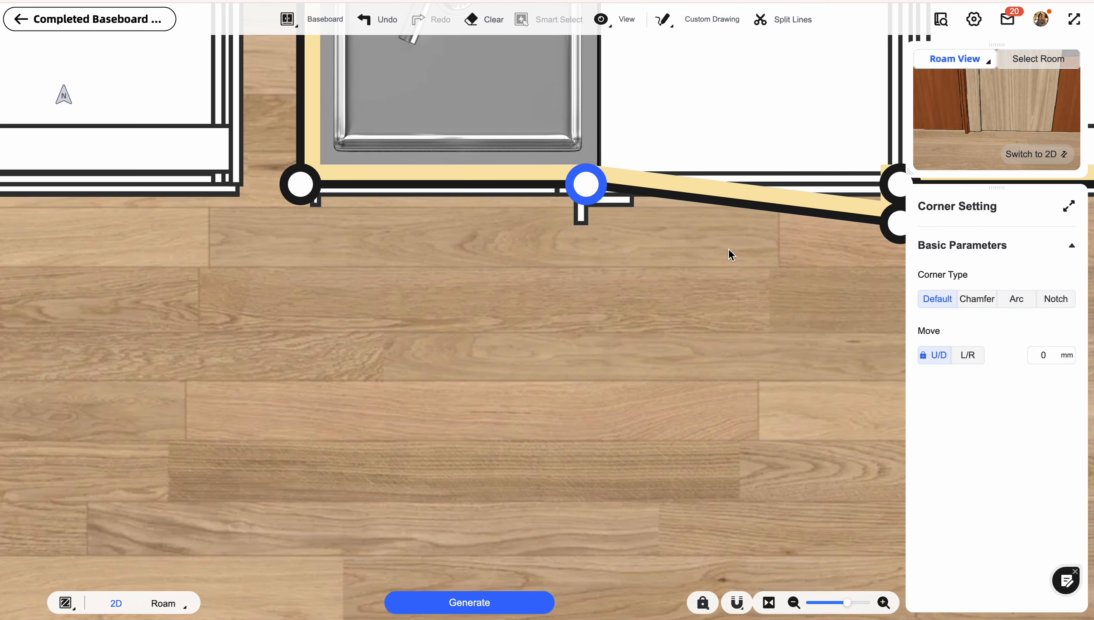
pyautogui.moveTo(730, 253); pyautogui.dragTo(640, 266)
pyautogui.moveTo(811, 240); pyautogui.dragTo(813, 209)
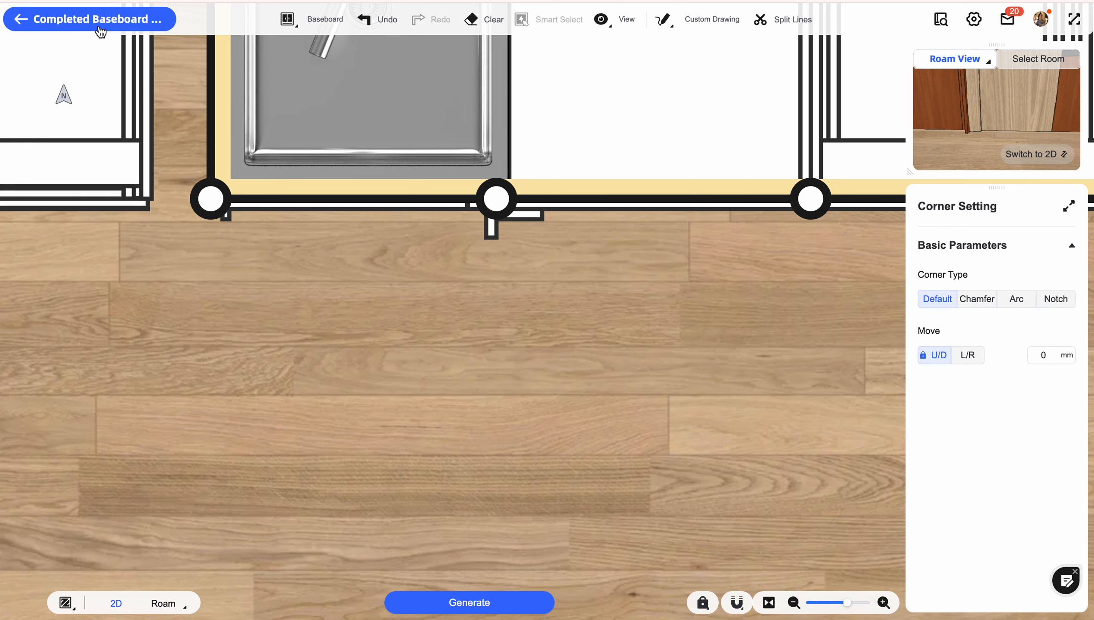
pyautogui.click(484, 612)
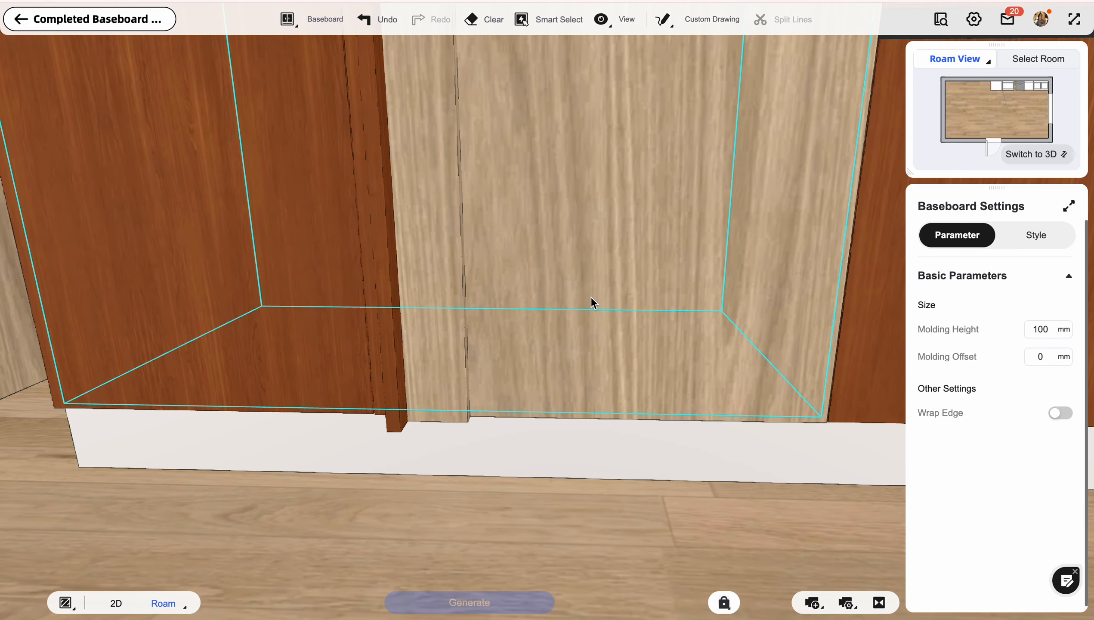
# - Check the regenerated toe kick along the row and return to the custom furniture design
pyautogui.scroll(-3, 596, 301)
pyautogui.moveTo(597, 299); pyautogui.dragTo(495, 337)
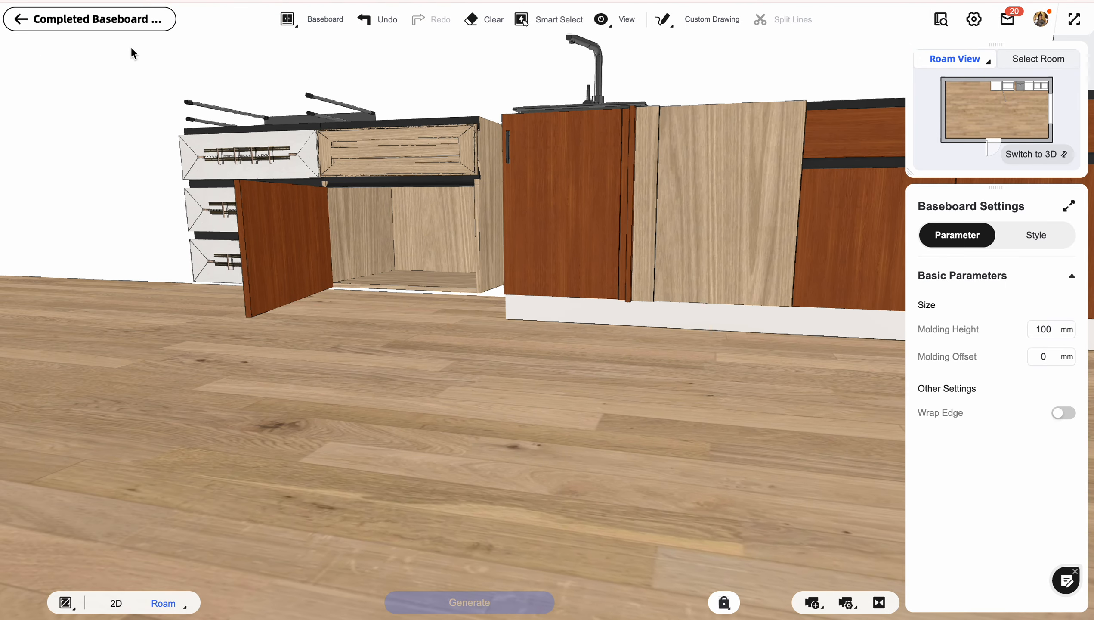
pyautogui.click(118, 20)
# - Replace the corner base cabinet's style with Stove Base Cabinet-4 from the model library
pyautogui.moveTo(615, 375); pyautogui.dragTo(536, 421)
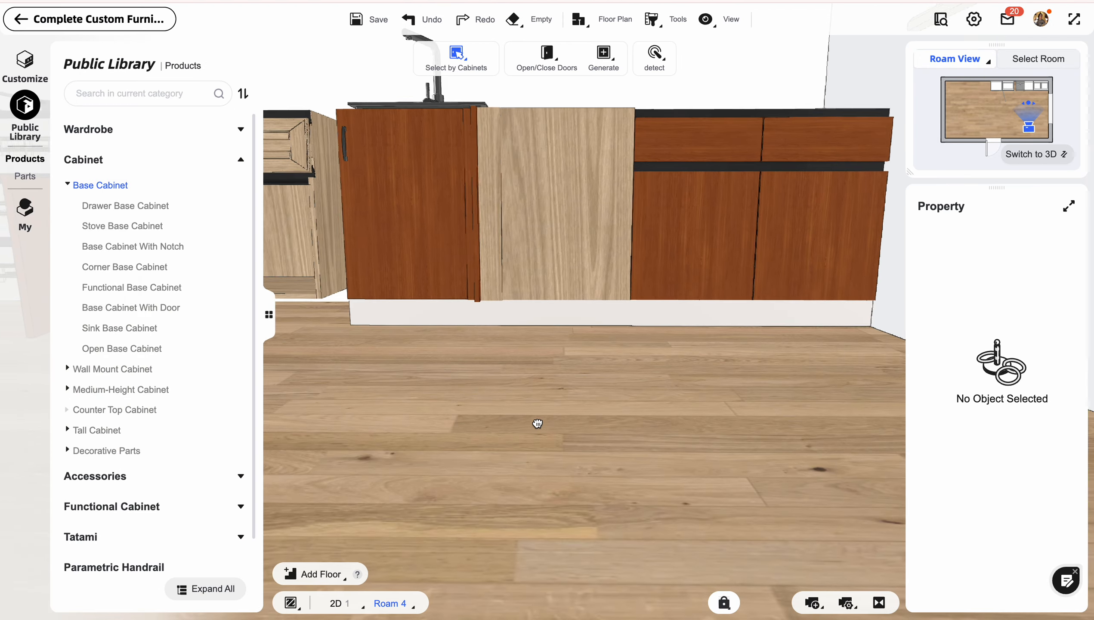
pyautogui.press('q')
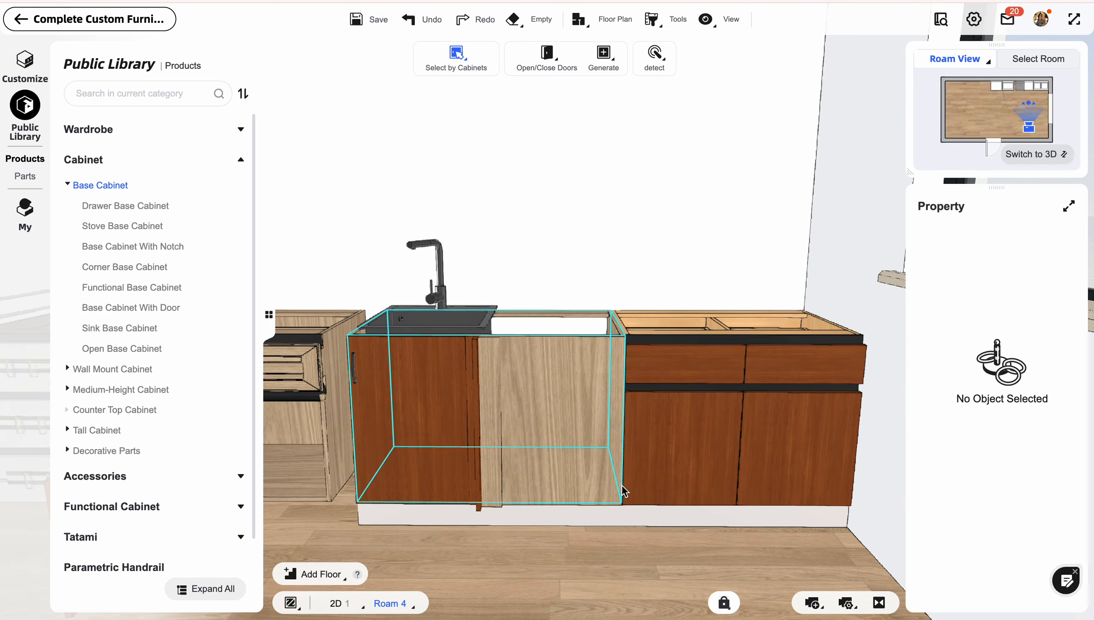
pyautogui.press('w')
pyautogui.press('s')
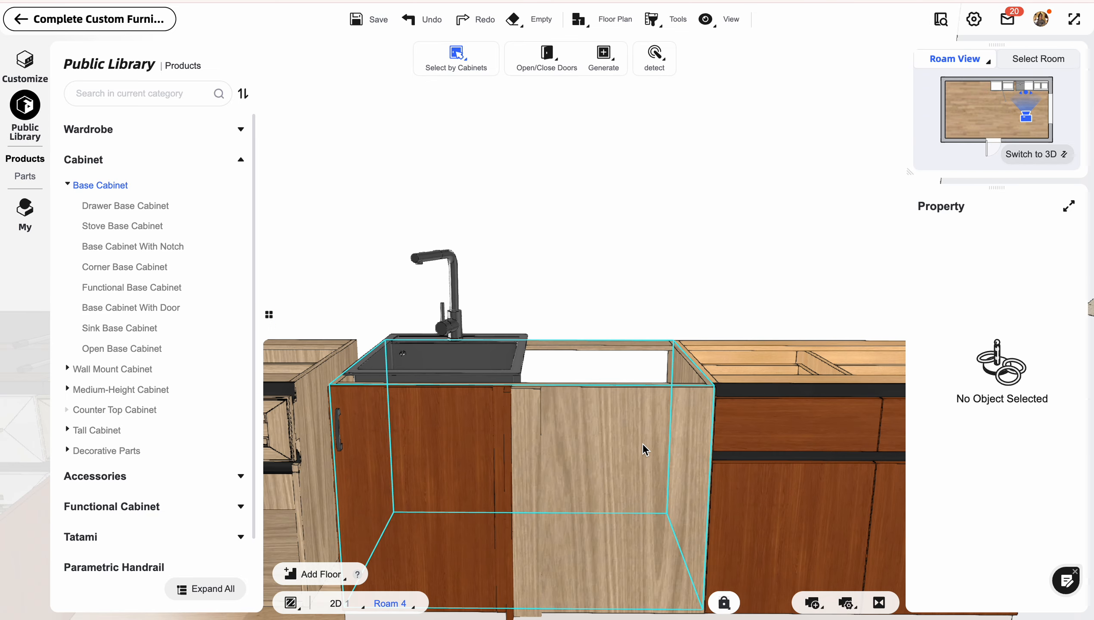
pyautogui.click(675, 374)
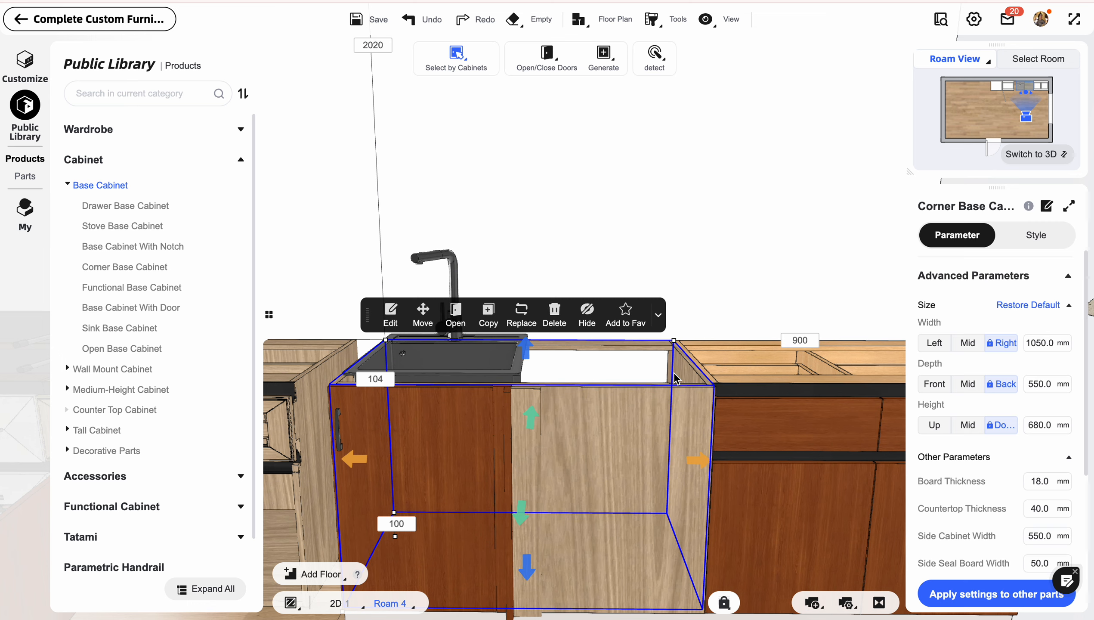
pyautogui.click(1043, 241)
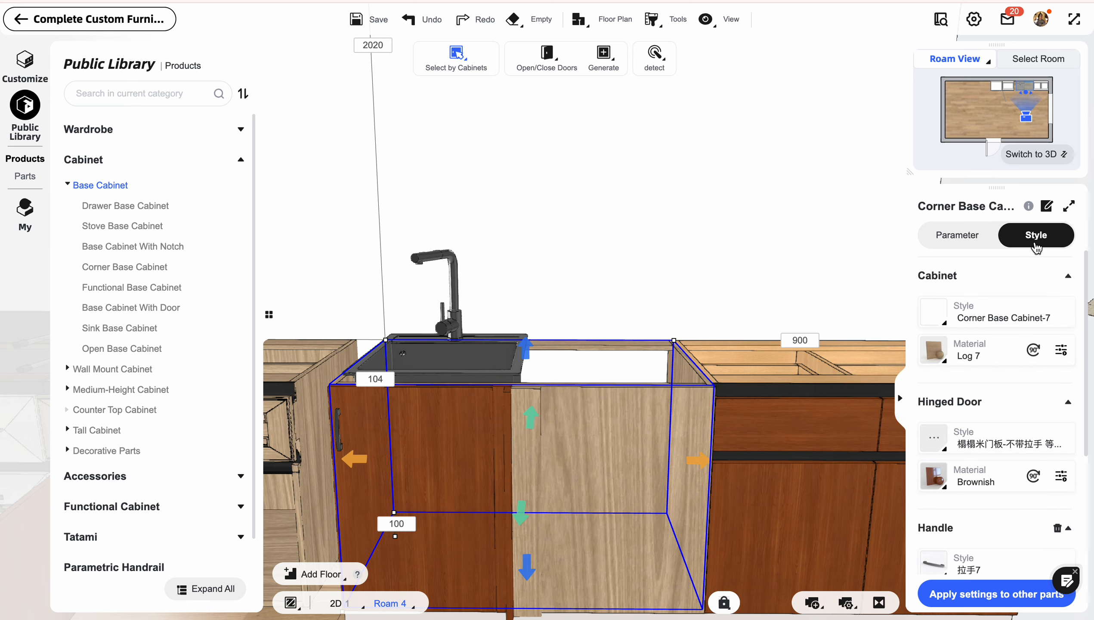
pyautogui.moveTo(949, 334)
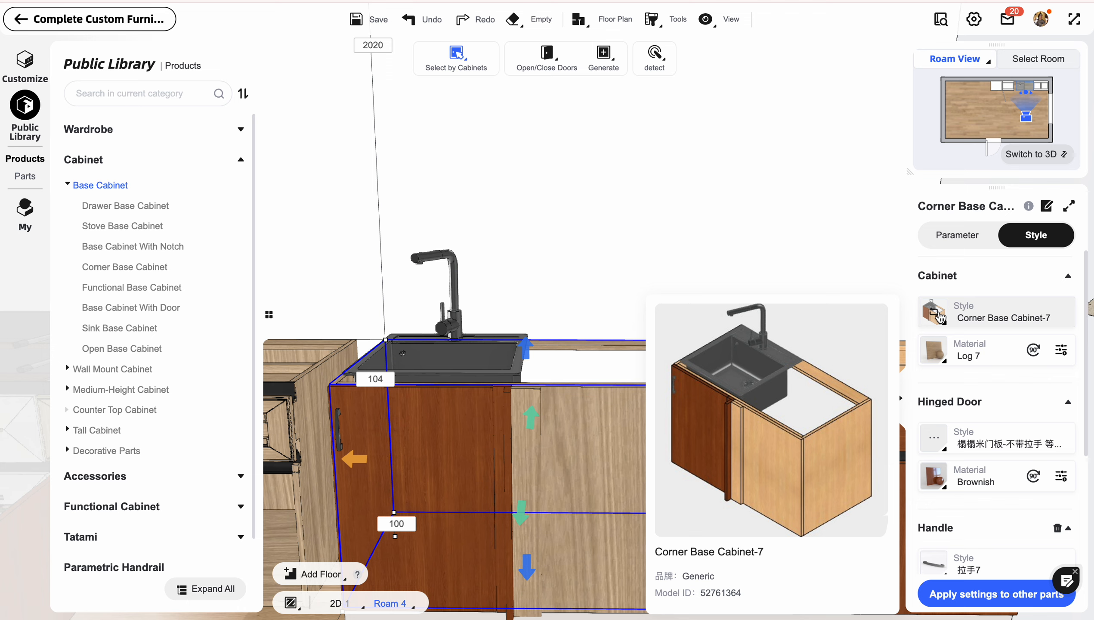
pyautogui.click(937, 315)
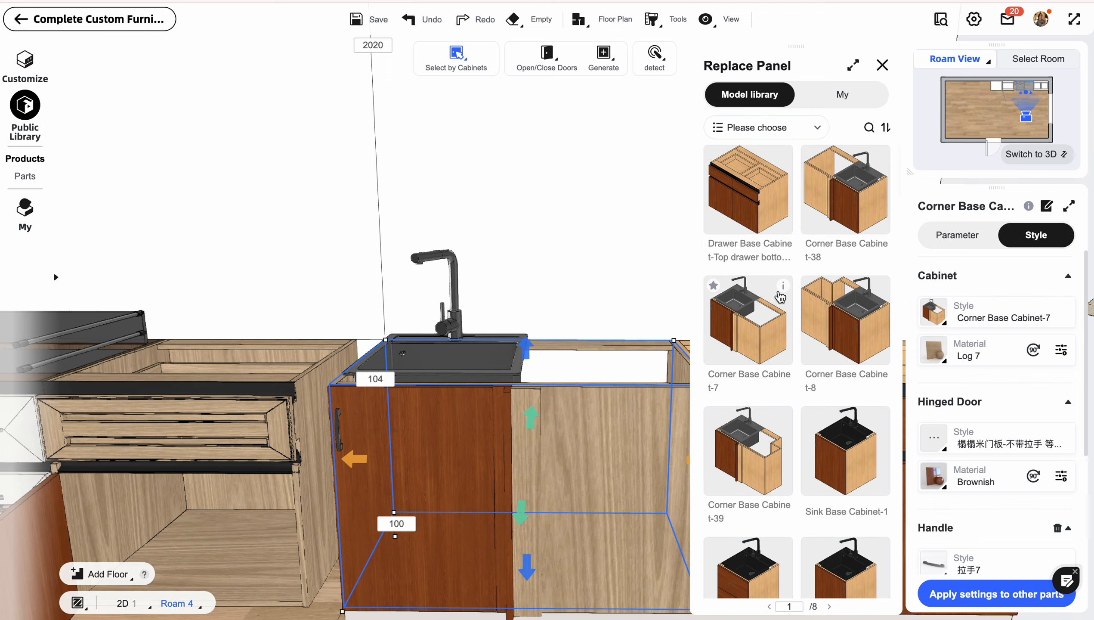
pyautogui.scroll(-10, 779, 297)
pyautogui.scroll(-10, 779, 297)
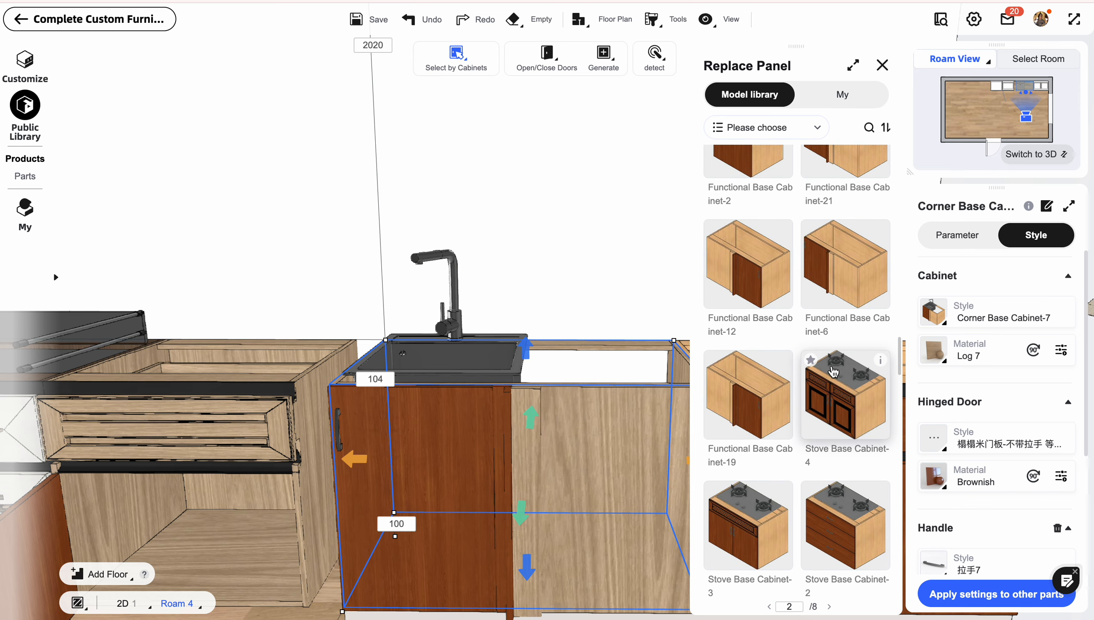
pyautogui.click(842, 385)
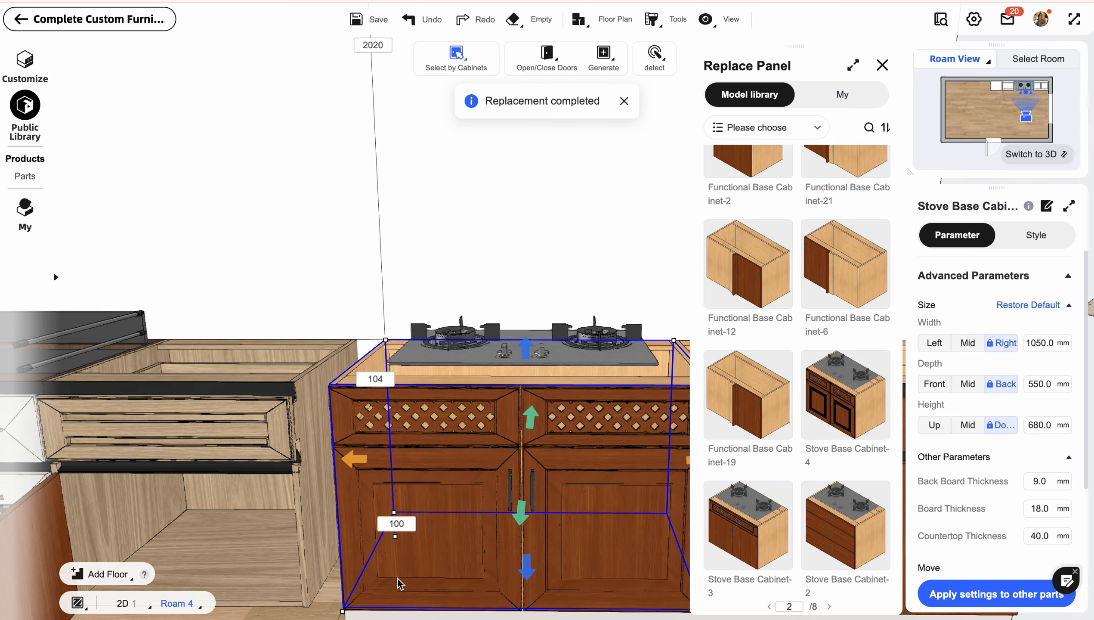
# - Browse the replacement styles for the drawer base cabinet with double doors beside the stove cabinet
pyautogui.click(758, 393)
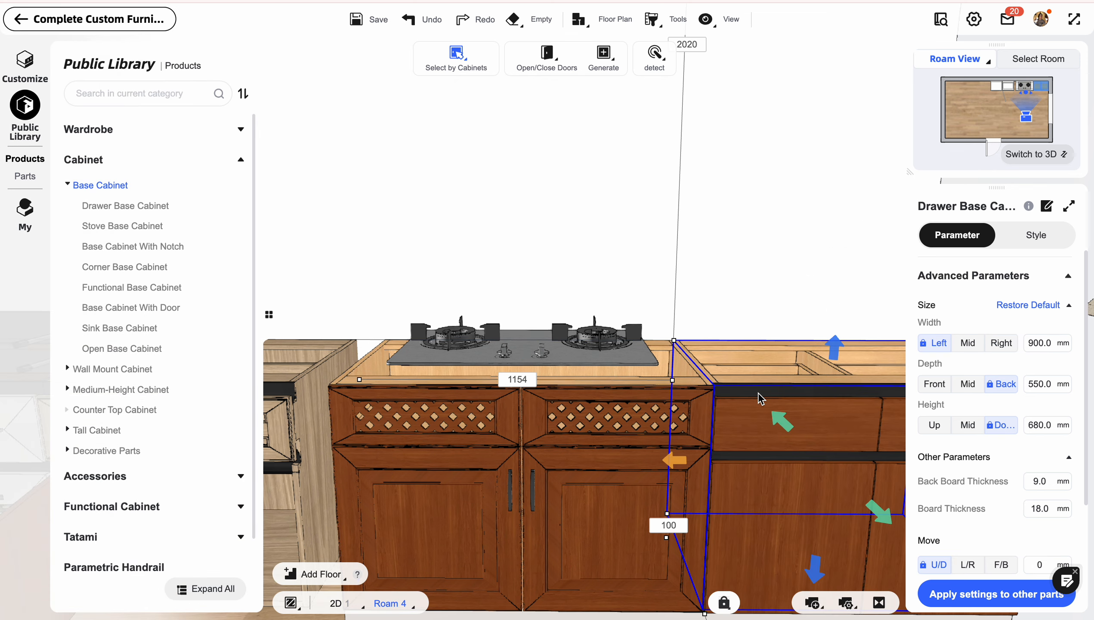
pyautogui.click(783, 375)
pyautogui.press('d')
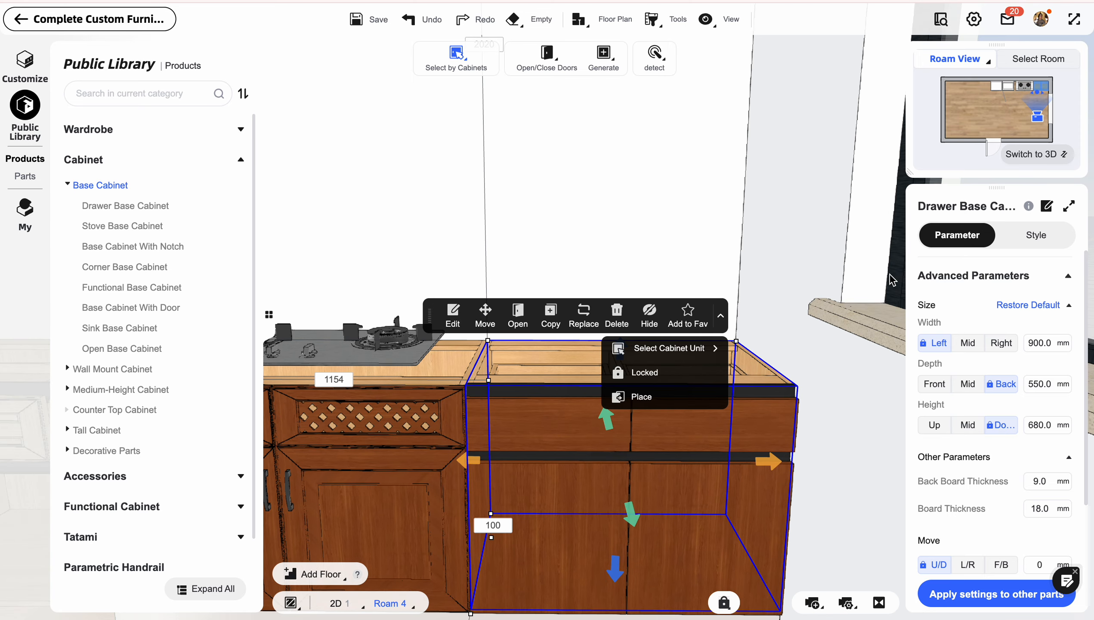
pyautogui.click(1036, 235)
pyautogui.moveTo(936, 318)
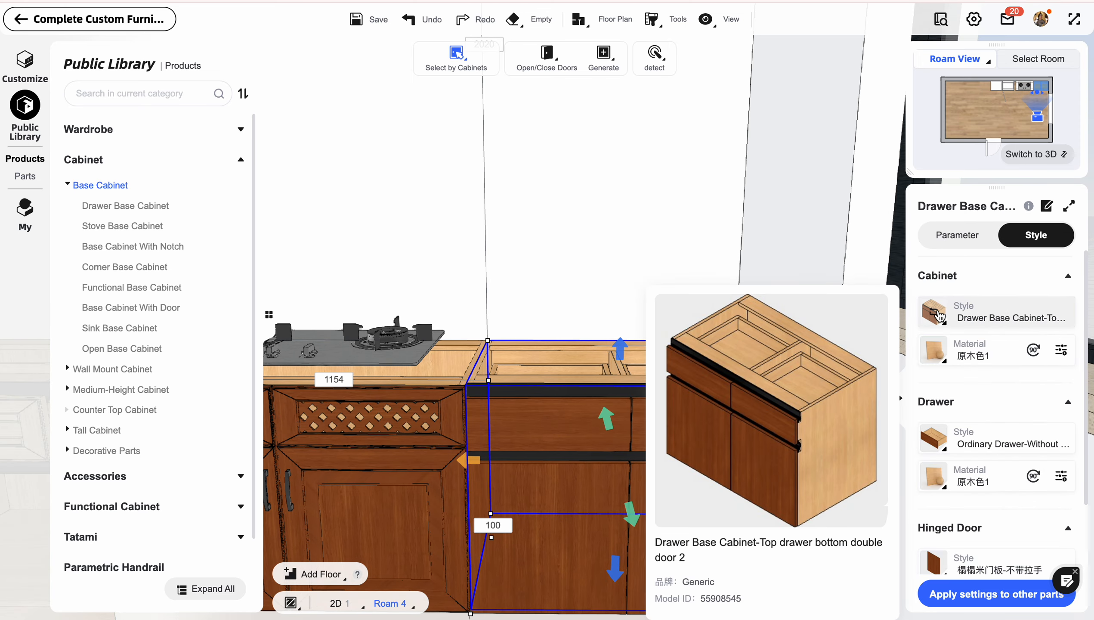
pyautogui.click(936, 313)
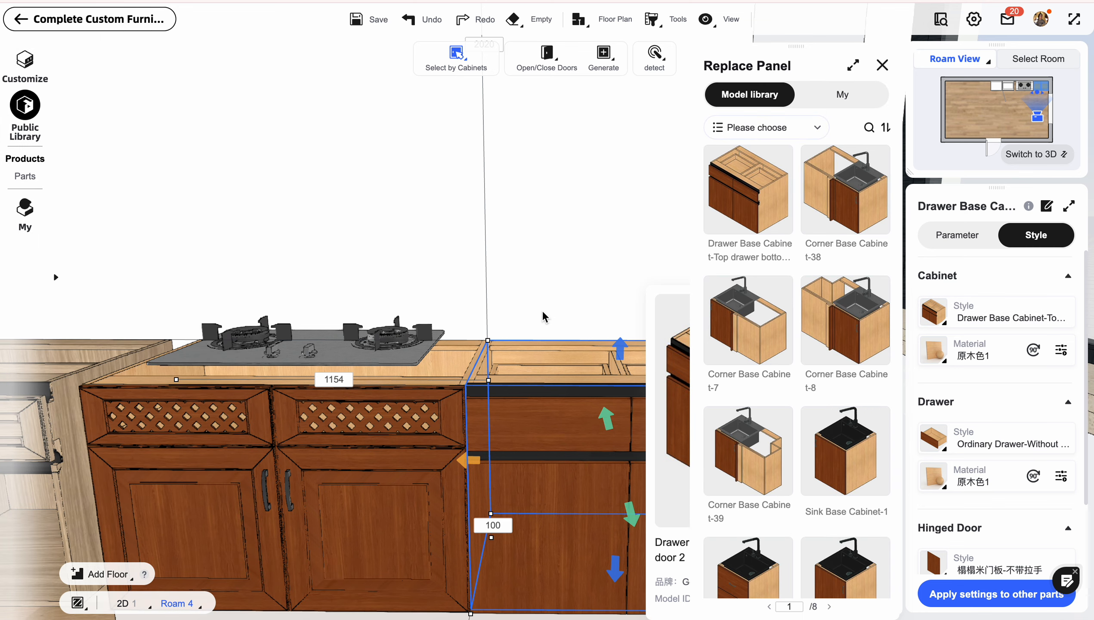
pyautogui.click(759, 320)
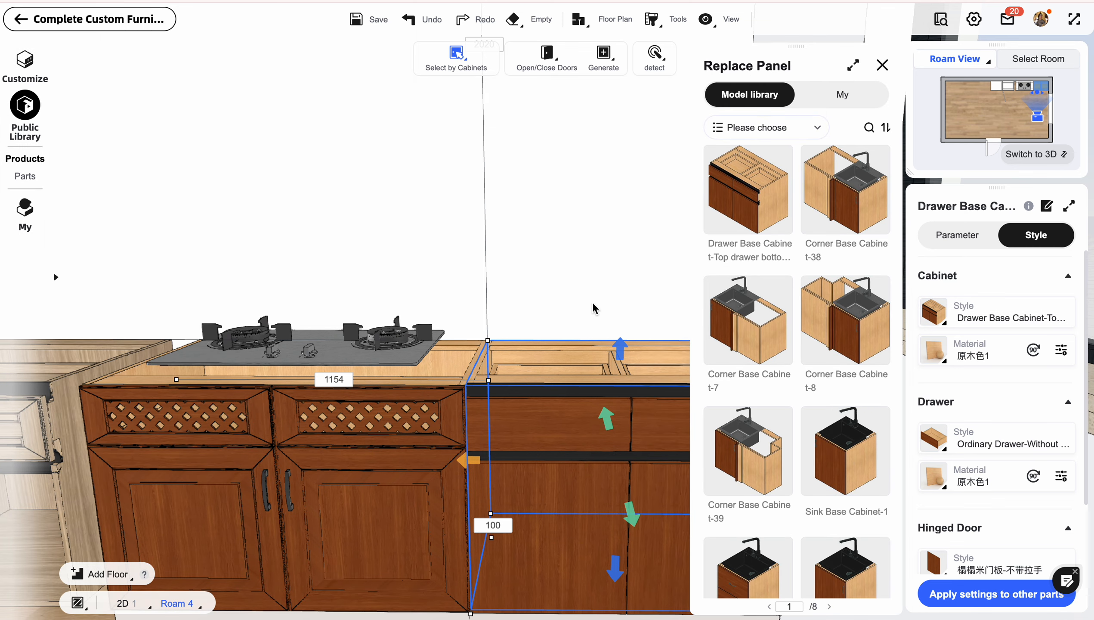
pyautogui.moveTo(744, 335)
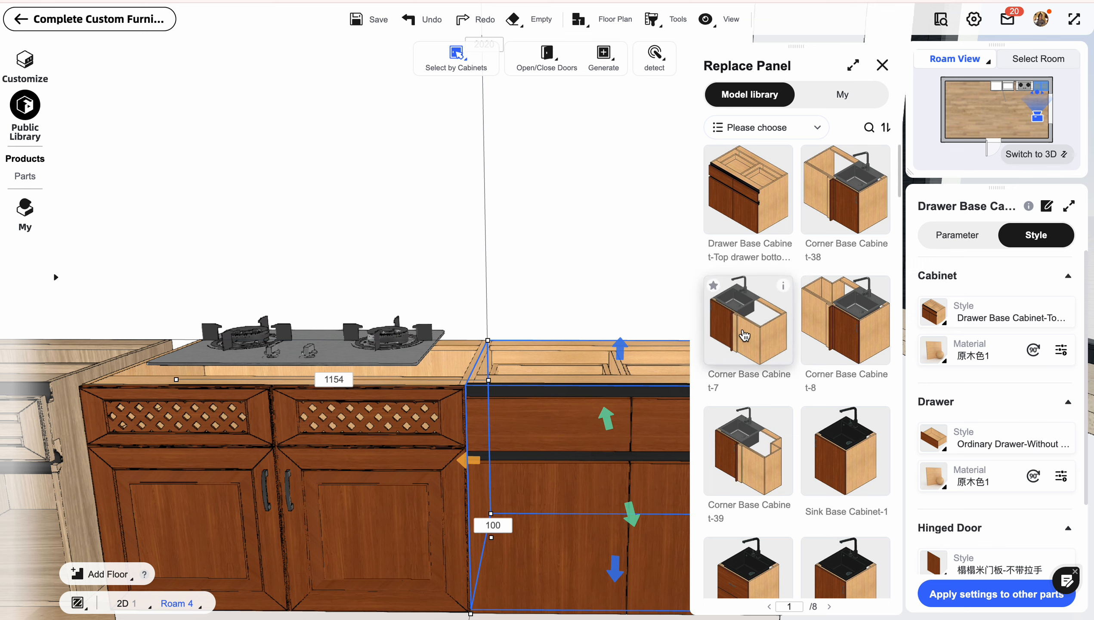
pyautogui.moveTo(998, 426)
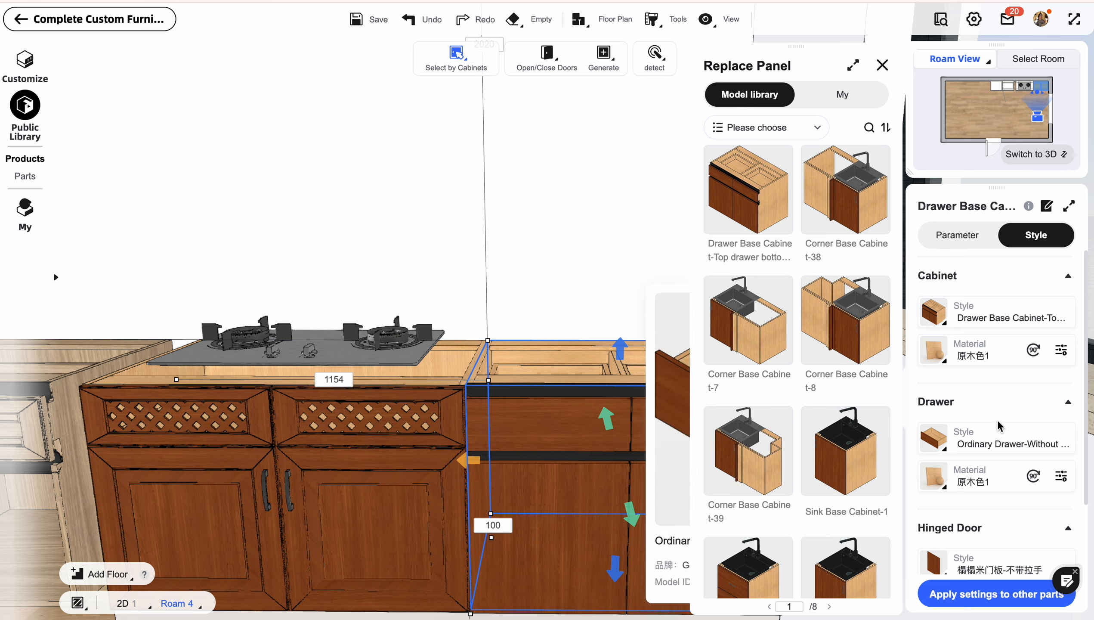
# - View the drawer base cabinet's replacement materials and its options for copying properties, and close them without applying anything
pyautogui.click(935, 351)
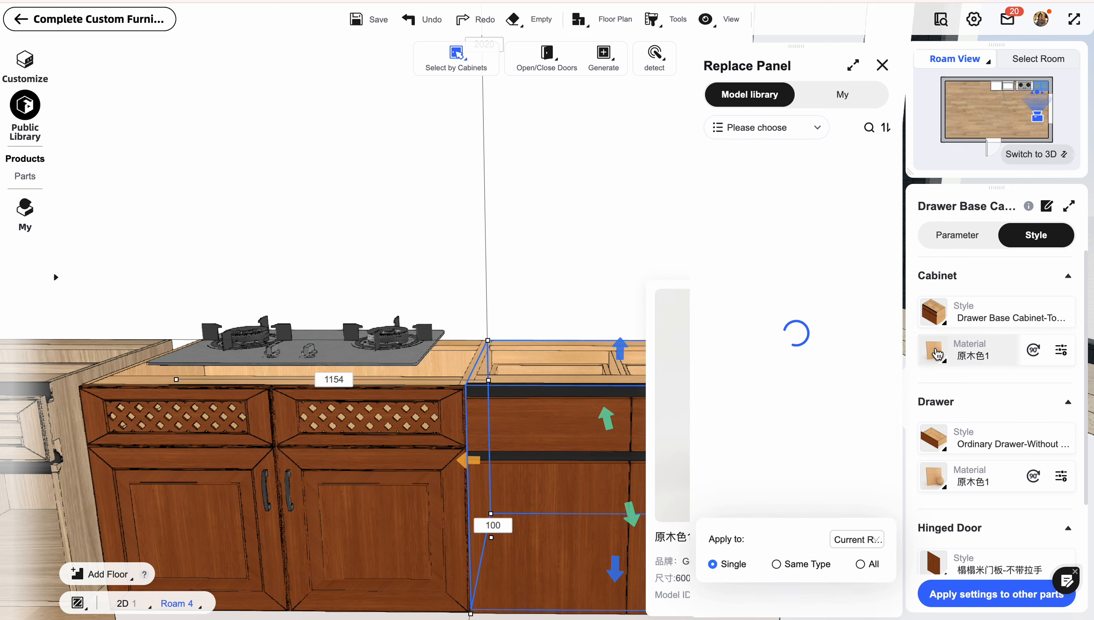
pyautogui.click(976, 601)
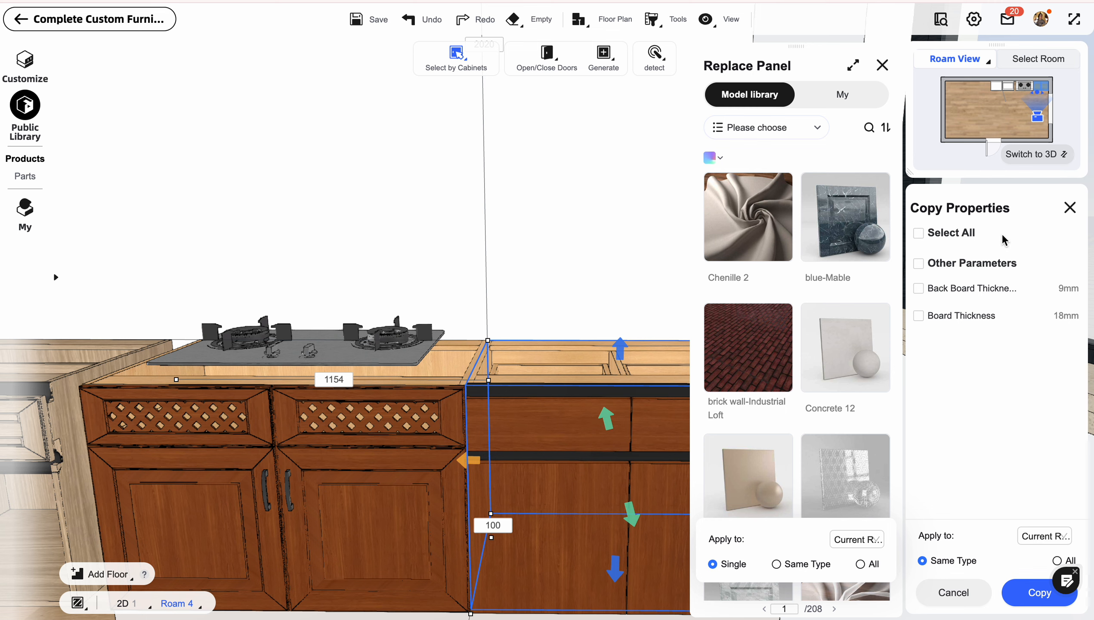
pyautogui.click(1070, 208)
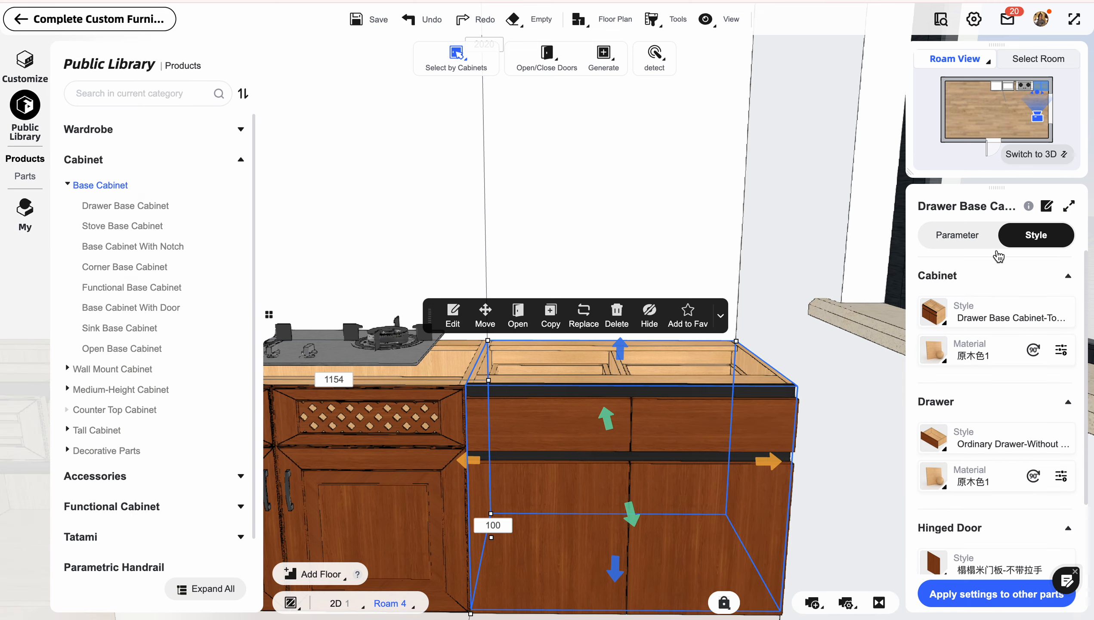
# - Look along the cabinet row, inspecting the stove cabinet, the open-door drawer cabinet and the three-drawer base cabinet at the end
pyautogui.click(583, 221)
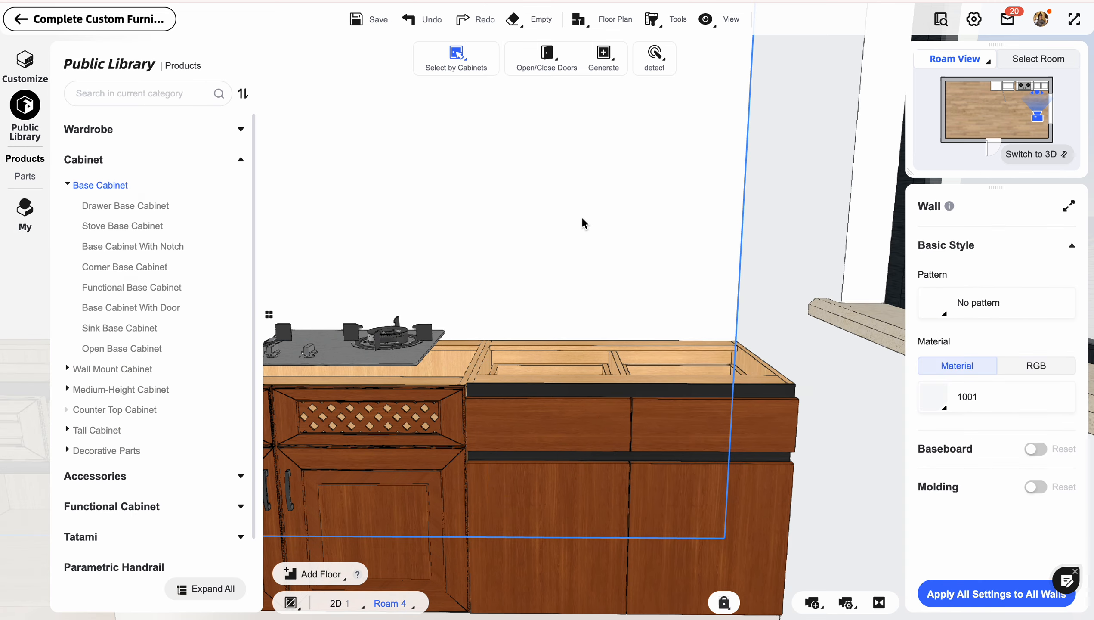
pyautogui.moveTo(567, 247); pyautogui.dragTo(606, 243)
pyautogui.press('a')
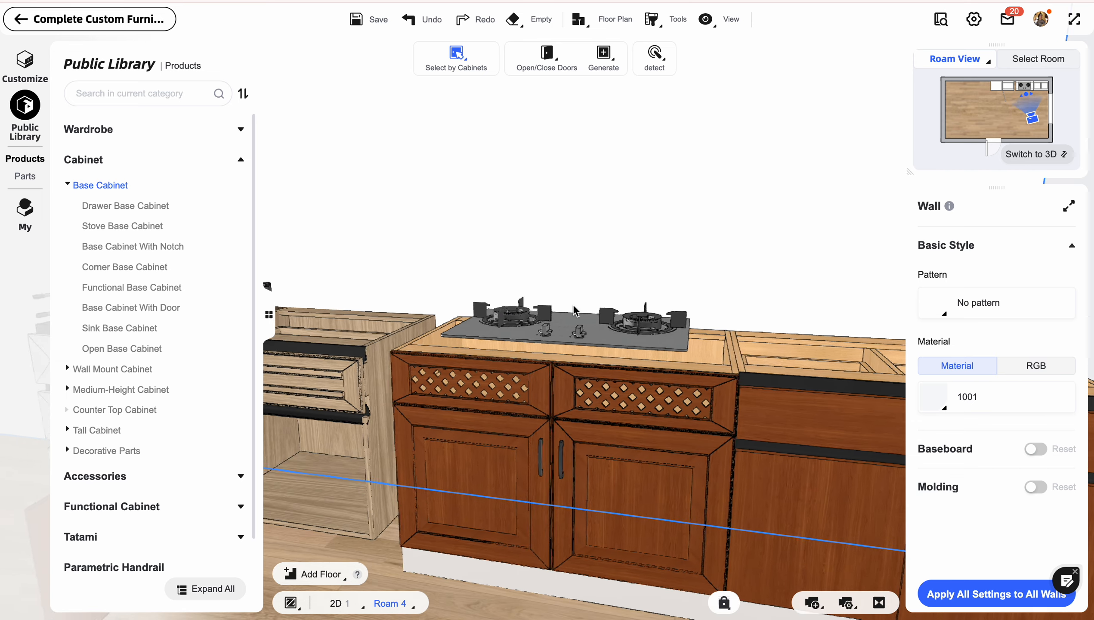
pyautogui.click(594, 384)
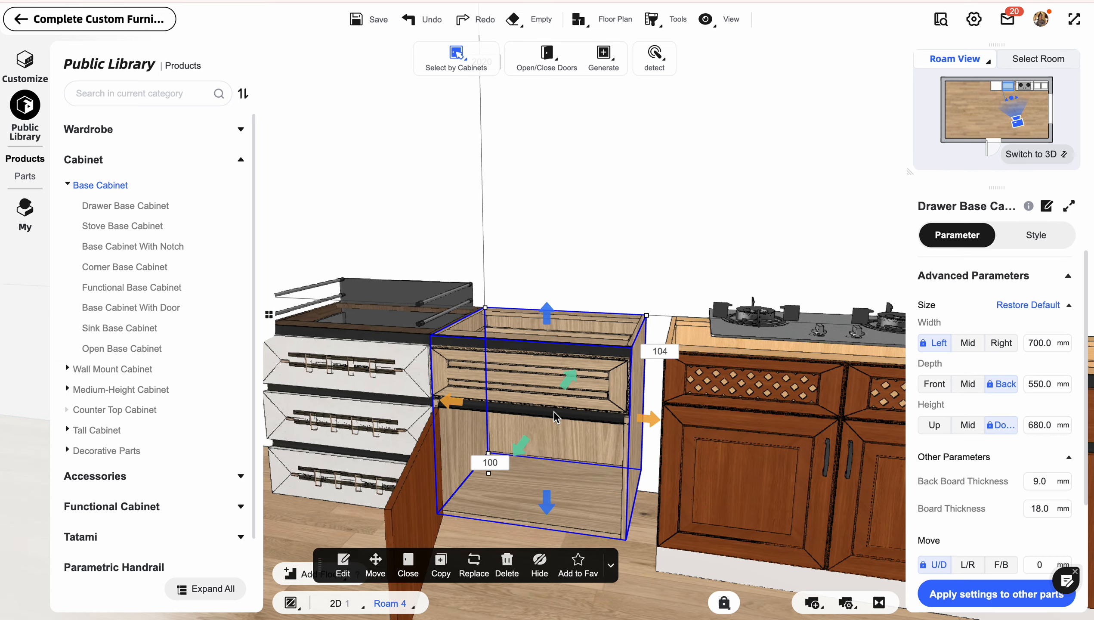
pyautogui.moveTo(554, 416); pyautogui.dragTo(580, 403)
pyautogui.click(354, 376)
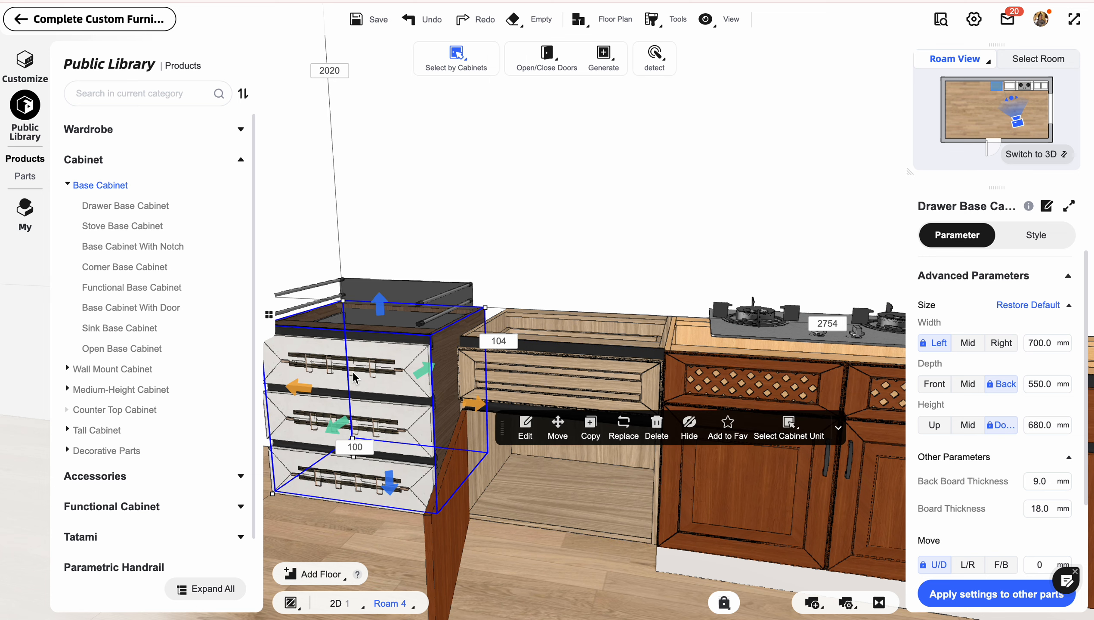
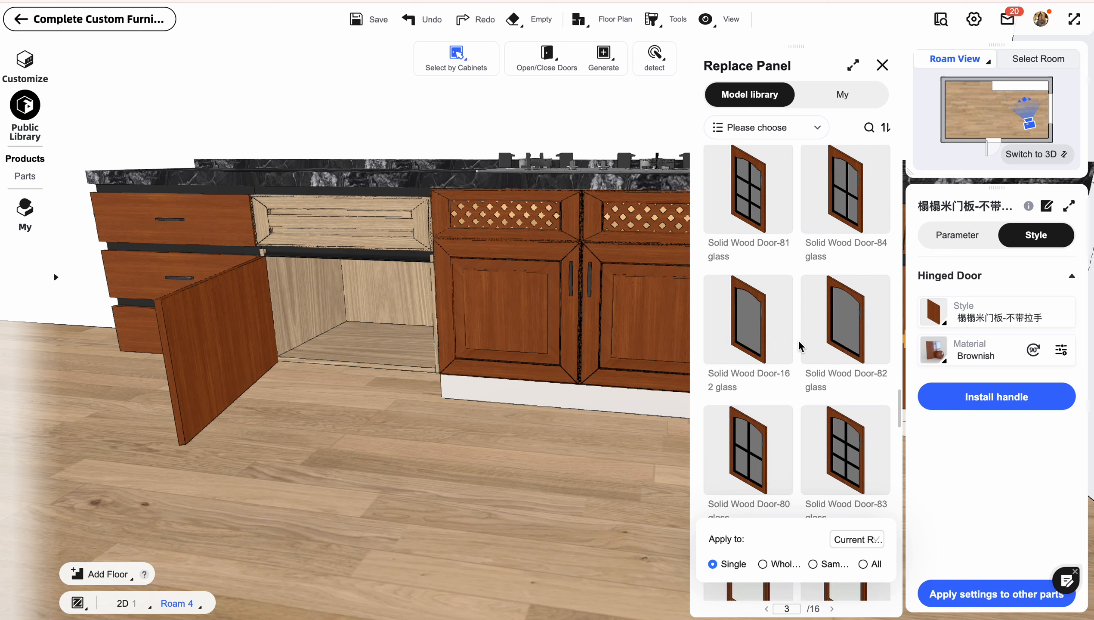
# - Replace the hinged door beside the stove cabinet with Solid Wood Door-2, applying the change to that single door
pyautogui.scroll(-10, 800, 346)
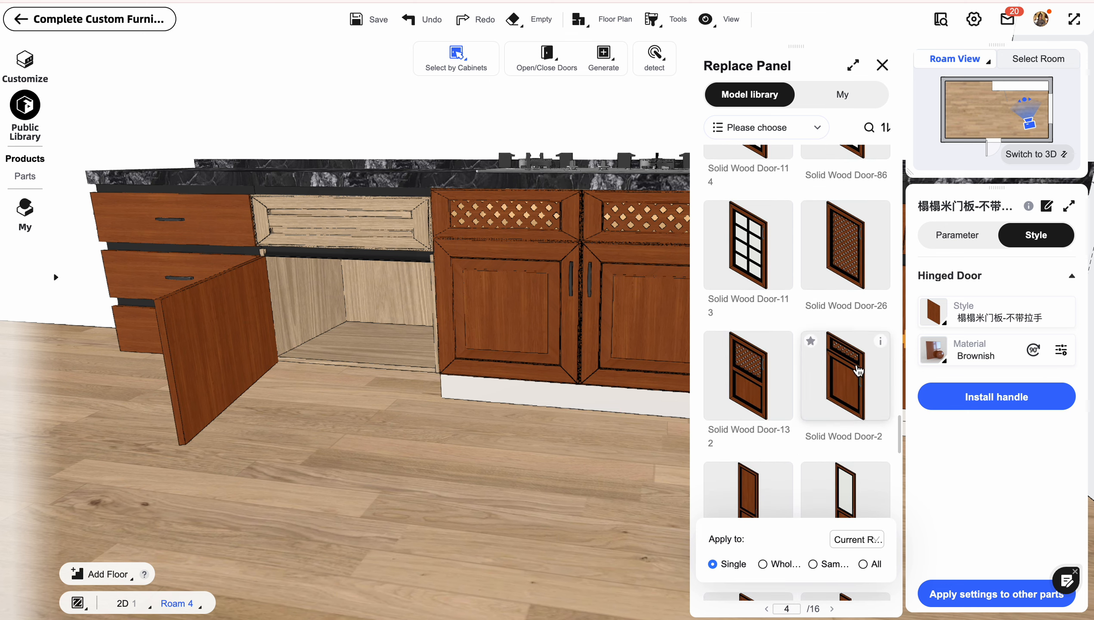
pyautogui.click(845, 375)
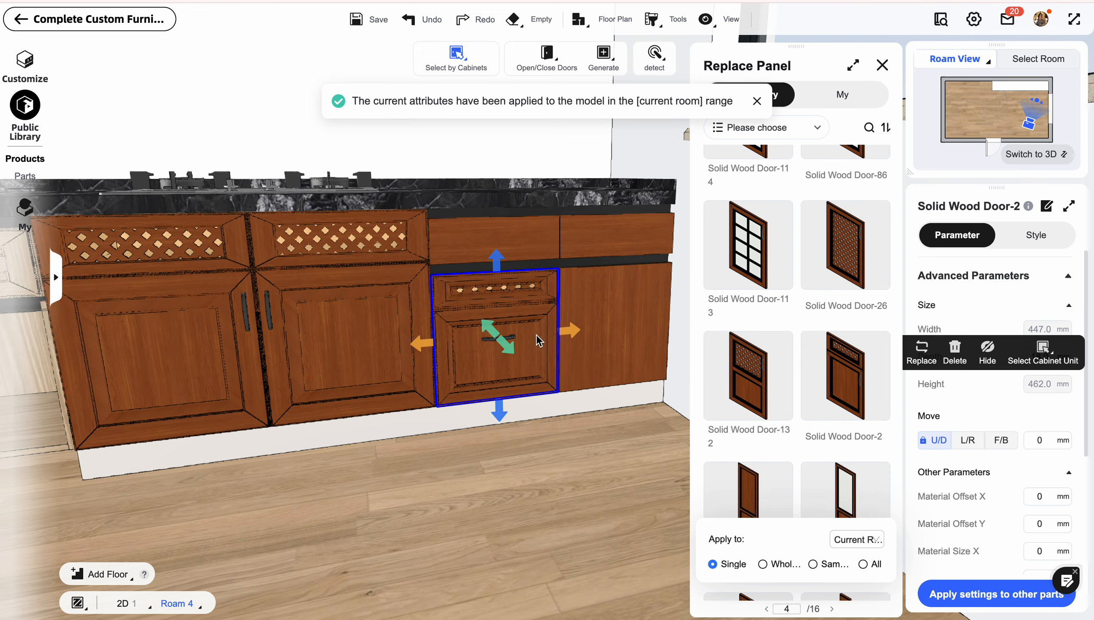
pyautogui.click(554, 505)
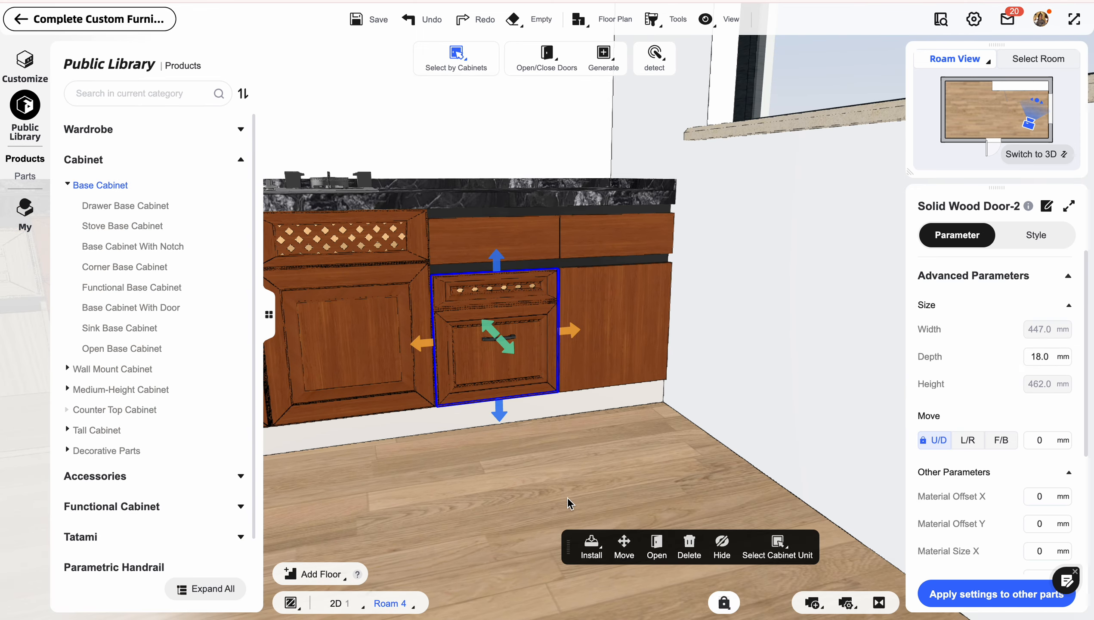
# - Run Copy Properties from the Solid Wood Door-2 panel with the range set to All in the current room
pyautogui.click(993, 593)
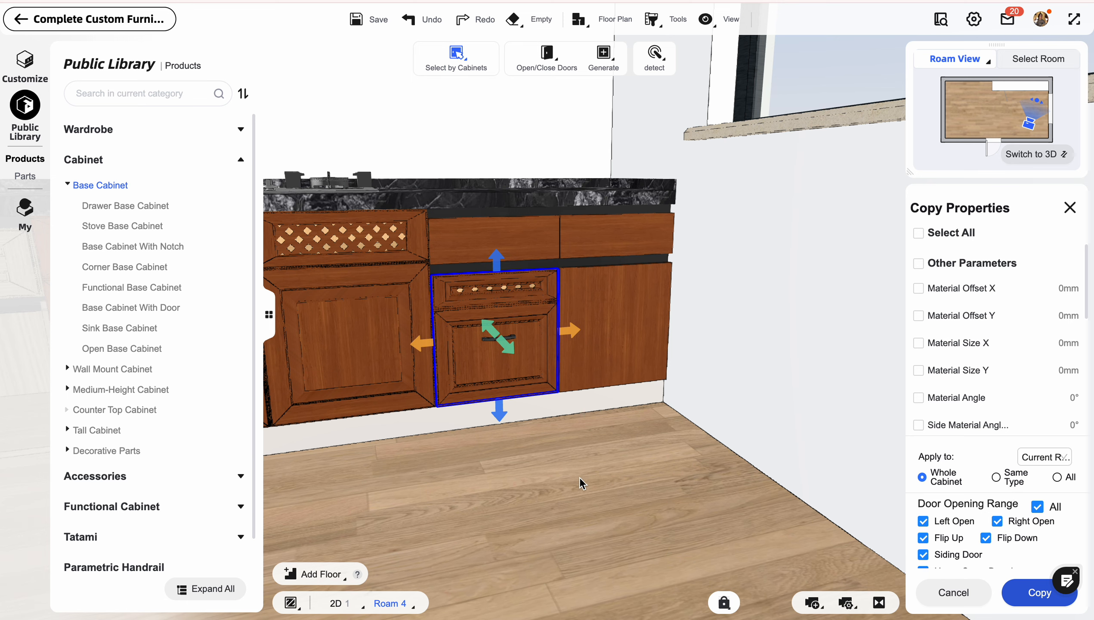
pyautogui.click(1059, 477)
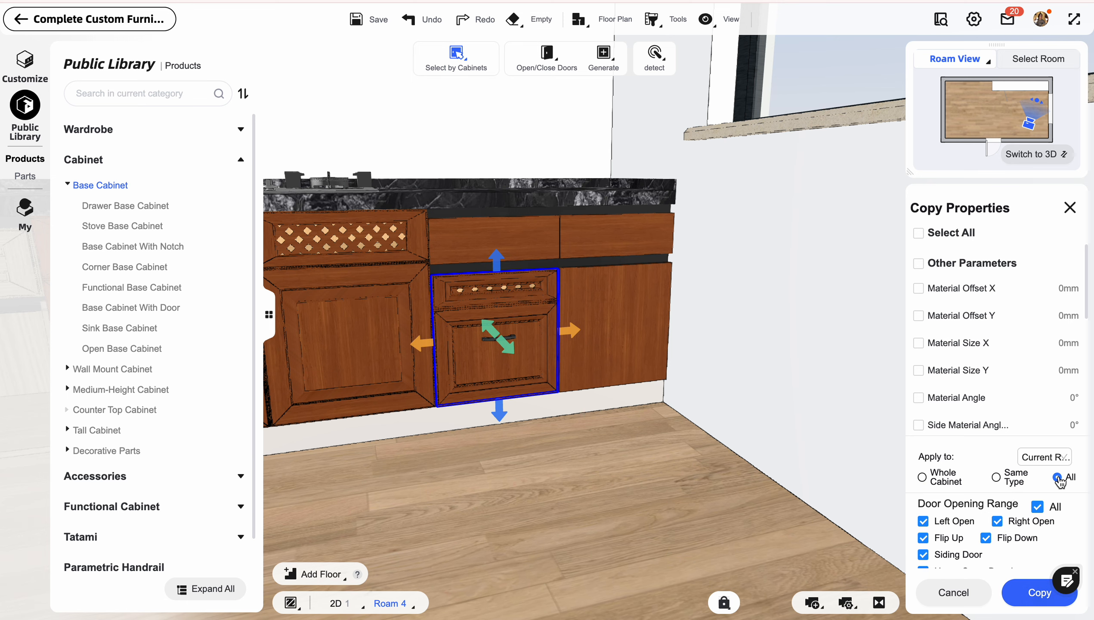
pyautogui.click(1037, 600)
# - Place Functional Tall Cabinet-13 from the tall cabinet library against the wall beside the three-drawer base cabinet
pyautogui.moveTo(454, 494); pyautogui.dragTo(650, 369)
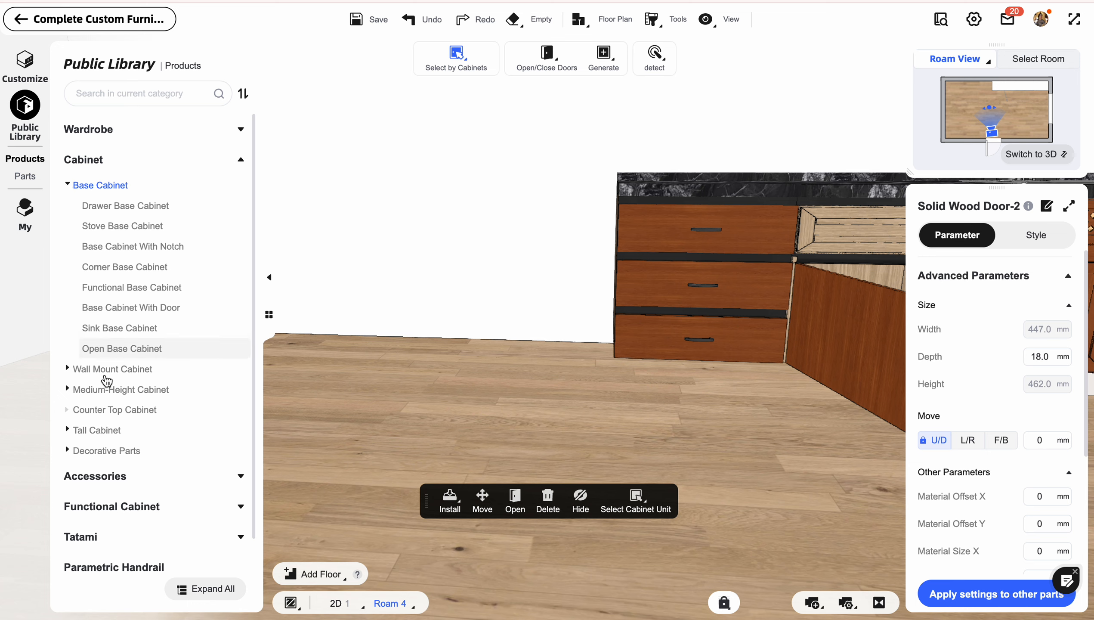
pyautogui.click(93, 430)
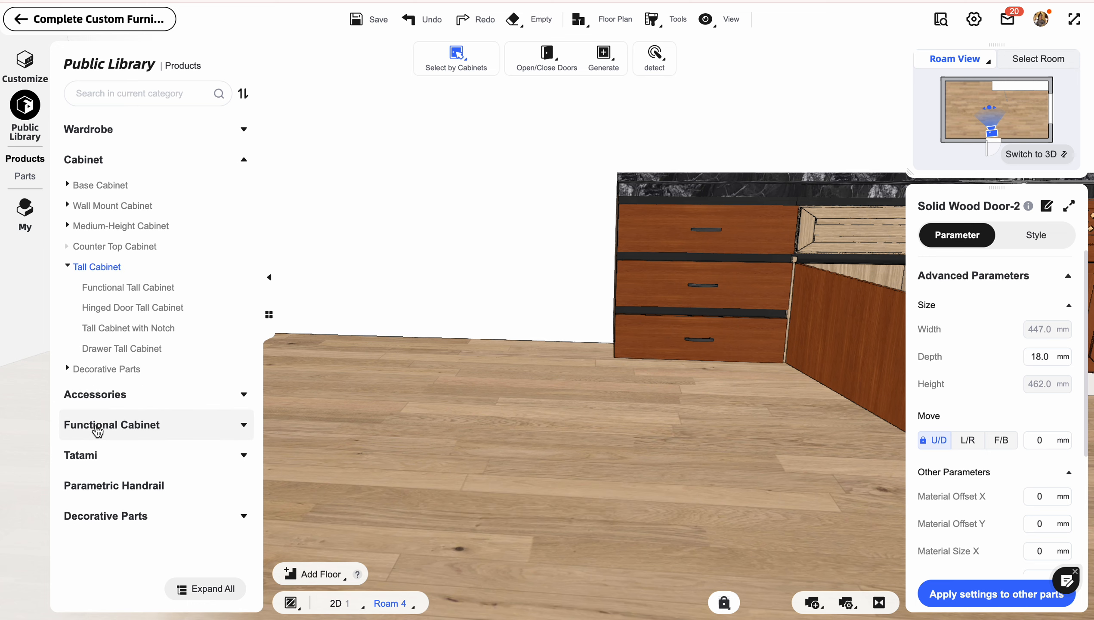
pyautogui.click(268, 314)
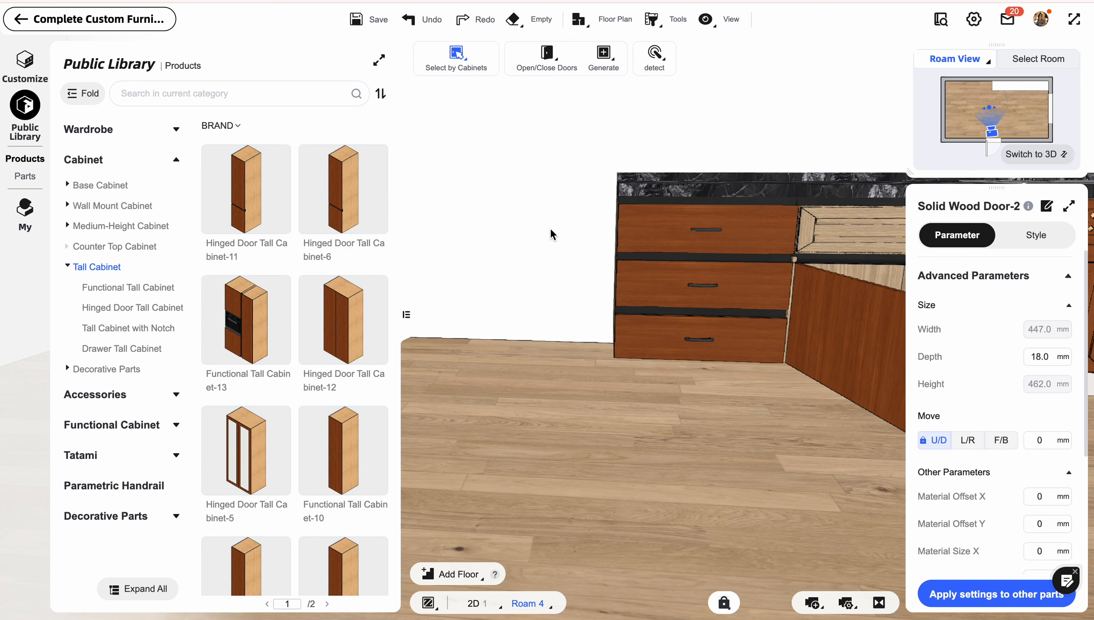
pyautogui.click(514, 256)
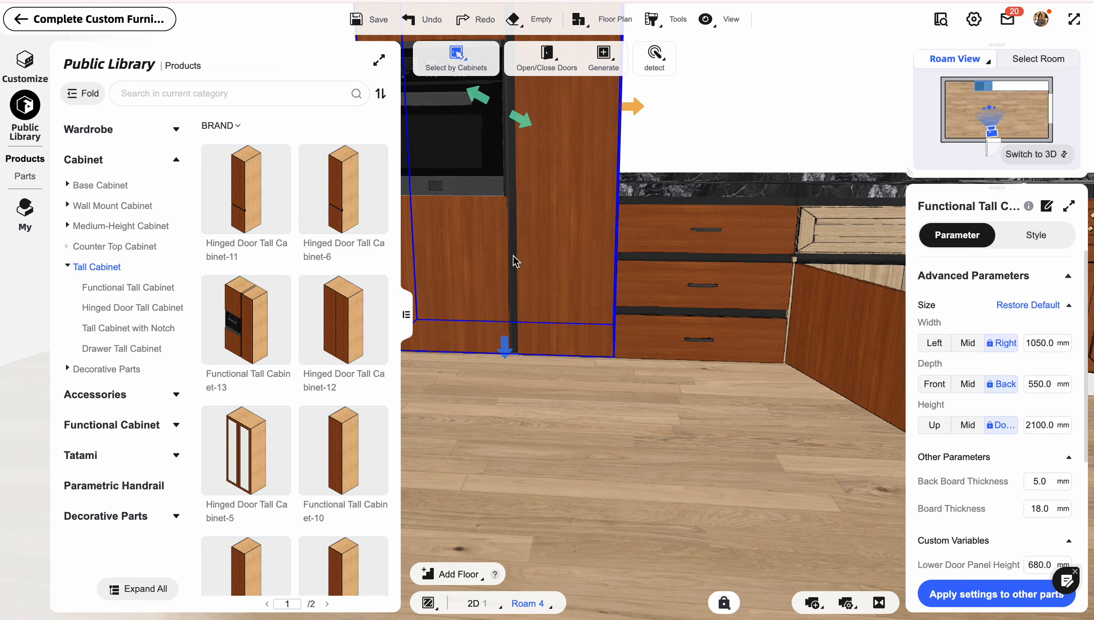
# - Stretch the oven tall cabinet upward to a height of 2400 mm
pyautogui.moveTo(586, 376); pyautogui.dragTo(585, 407)
pyautogui.click(818, 221)
pyautogui.moveTo(819, 223); pyautogui.dragTo(826, 274)
pyautogui.click(845, 276)
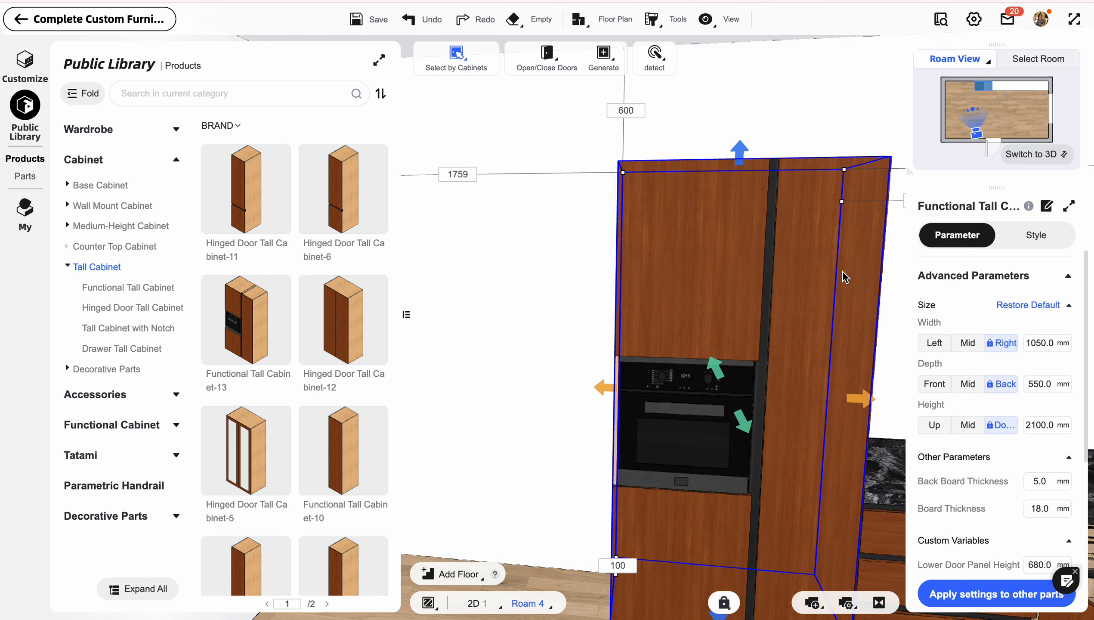
pyautogui.moveTo(741, 164); pyautogui.dragTo(750, 68)
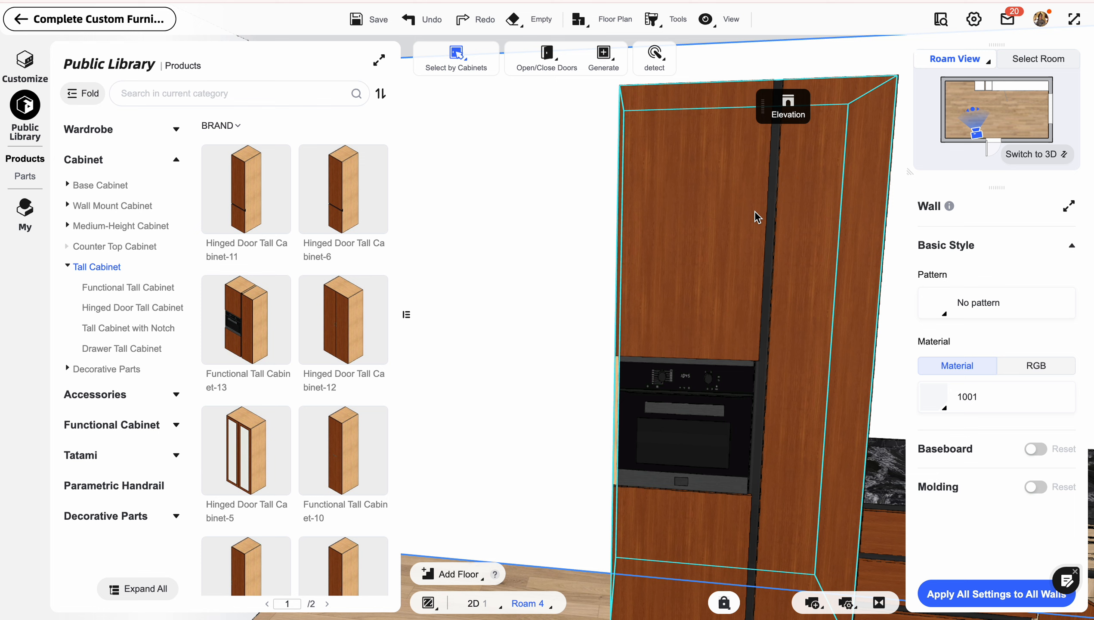
pyautogui.click(739, 236)
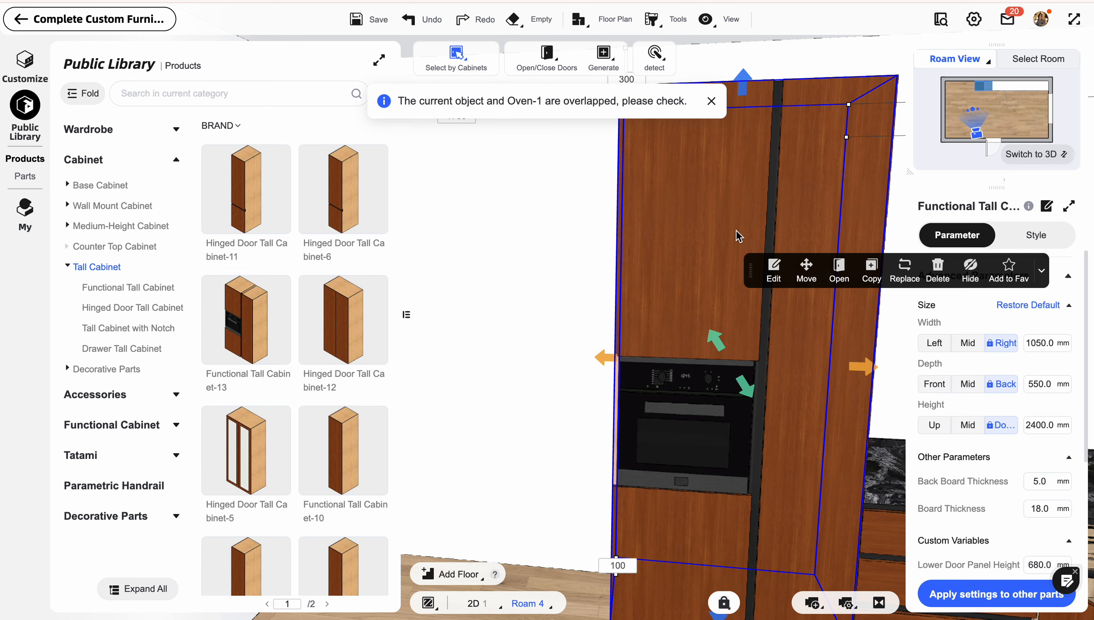
# - Replace the tall cabinet's full-height narrow door with Membrane Pressed Door-HS-205, applied as a single change
pyautogui.click(735, 229)
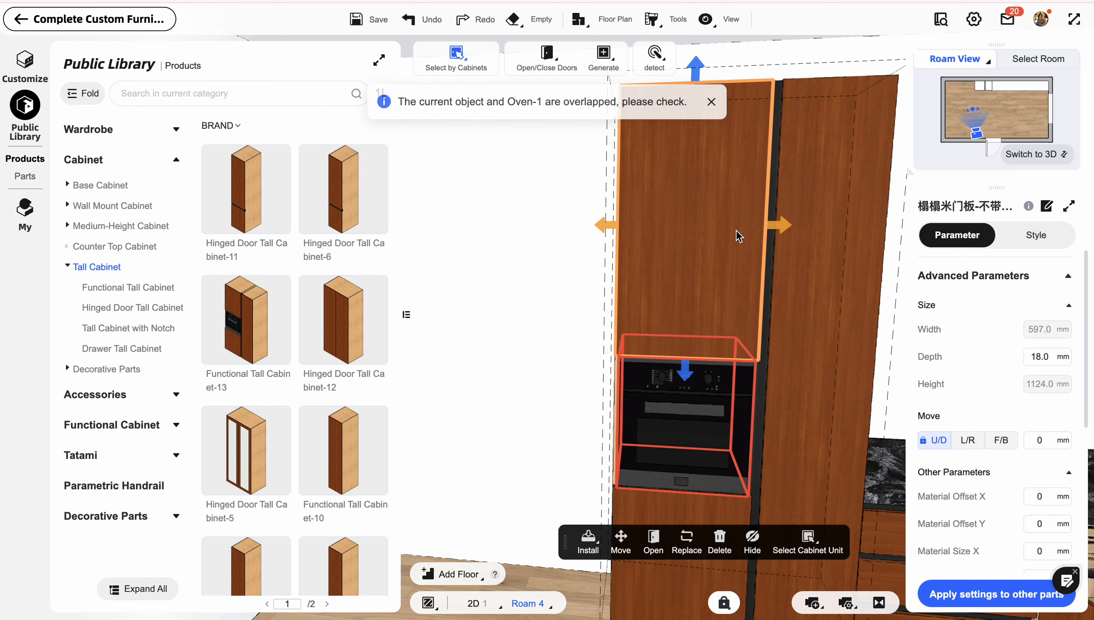
pyautogui.click(802, 205)
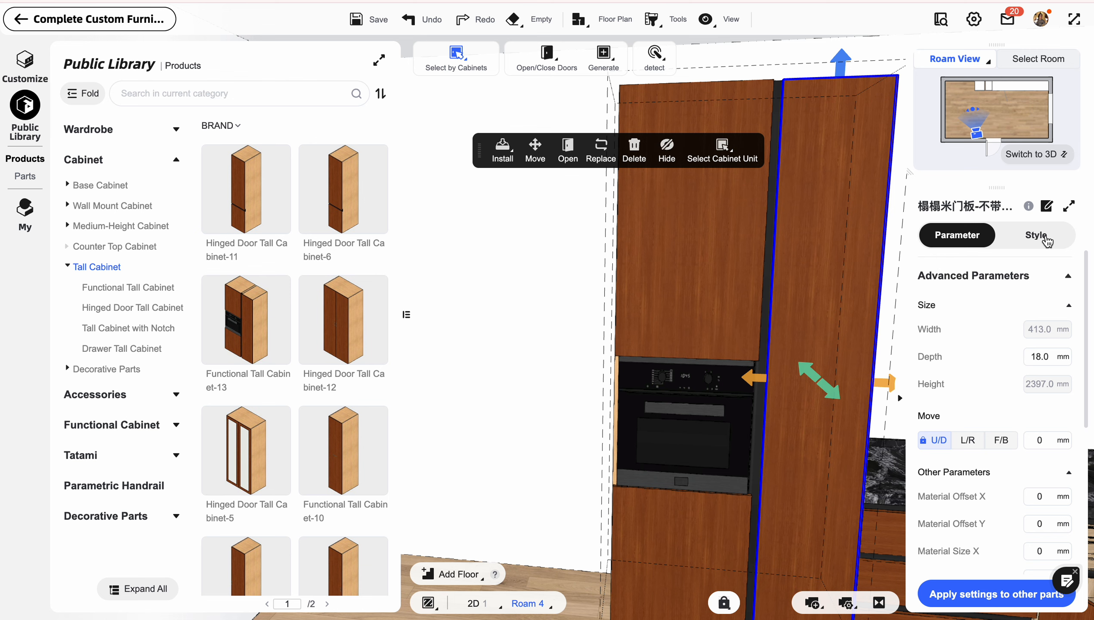
pyautogui.click(1035, 235)
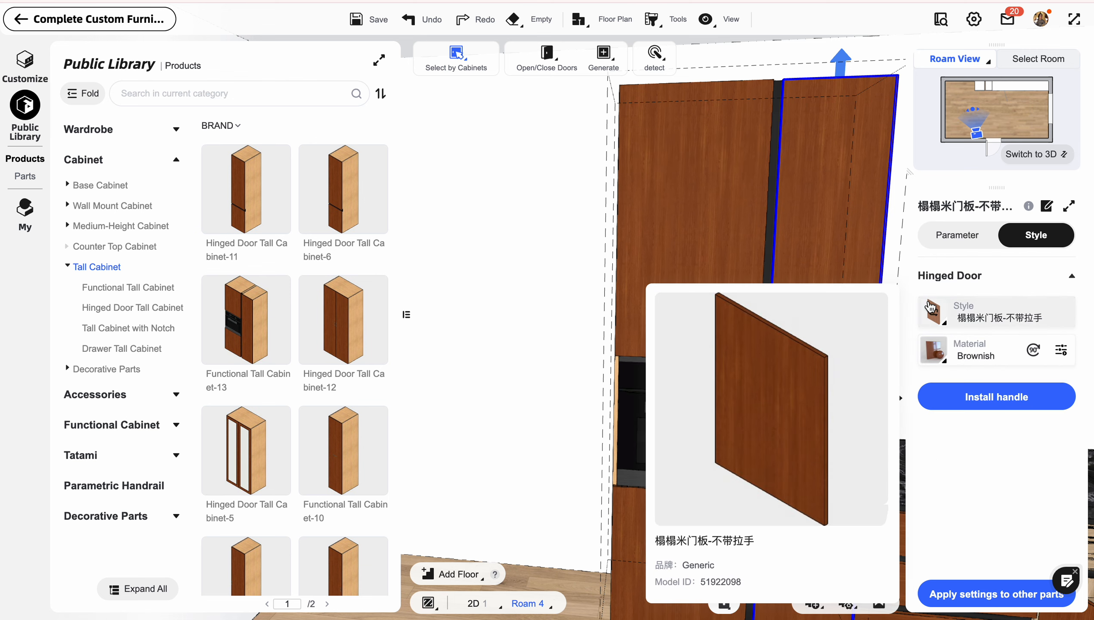
pyautogui.click(925, 301)
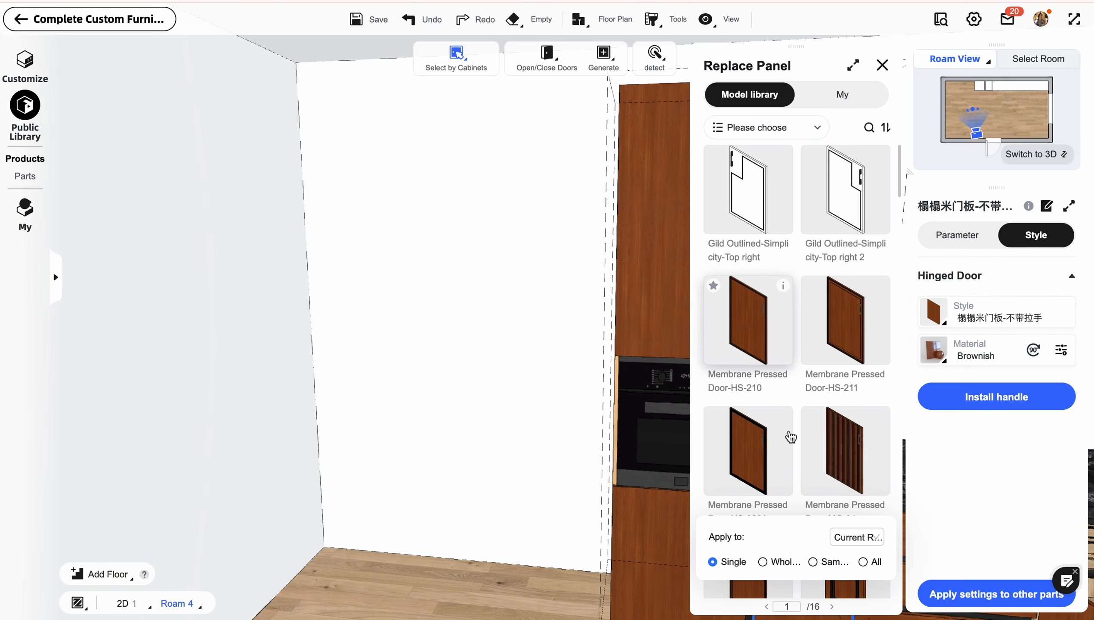
pyautogui.scroll(-5, 788, 452)
pyautogui.click(845, 243)
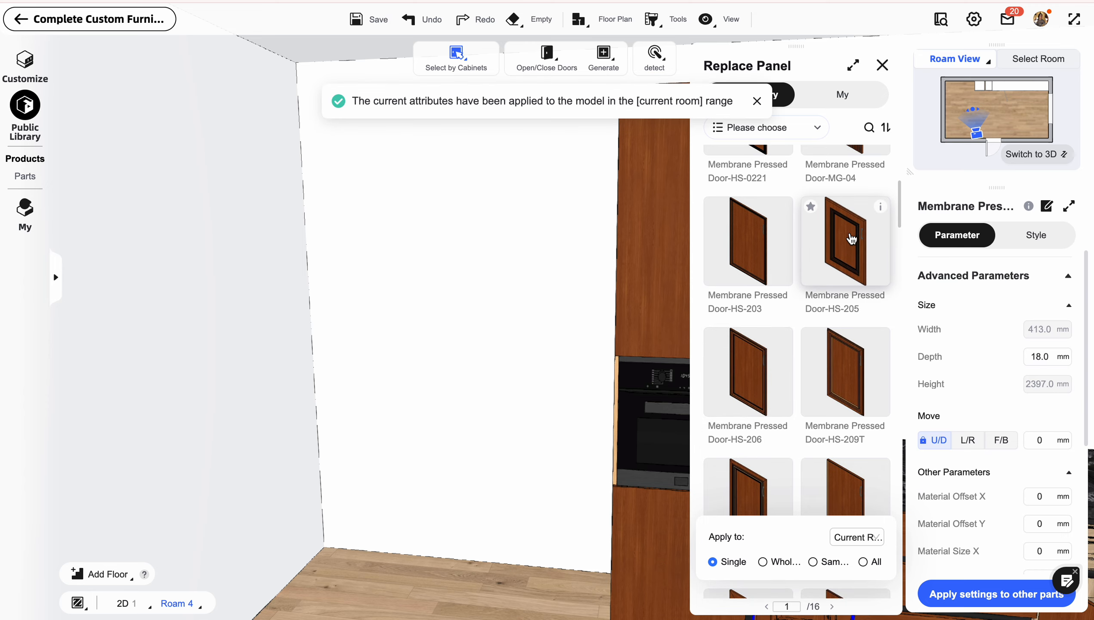
# - Delete the existing handle from the tall membrane pressed door and install a new one
pyautogui.moveTo(510, 286); pyautogui.dragTo(442, 283)
pyautogui.scroll(-3, 997, 412)
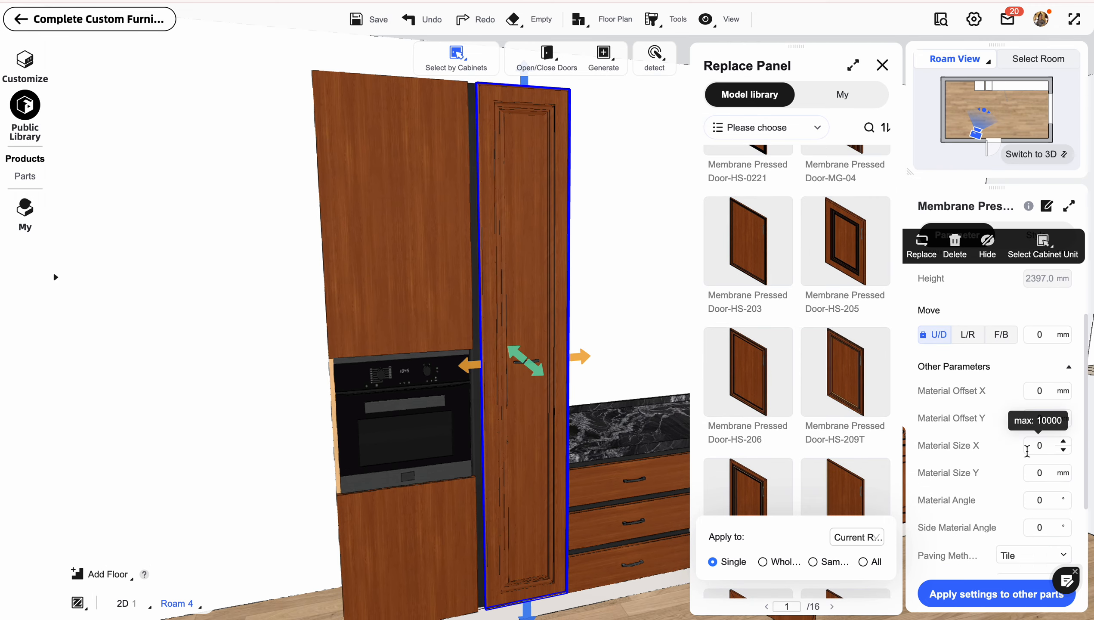
pyautogui.click(1045, 445)
pyautogui.click(1040, 237)
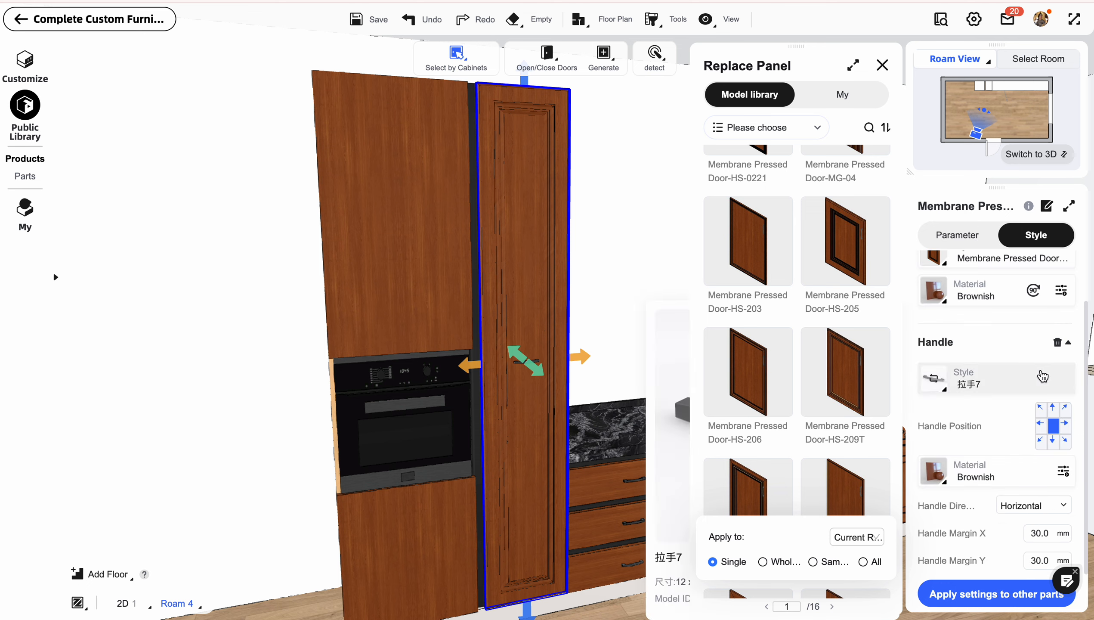
pyautogui.click(1057, 343)
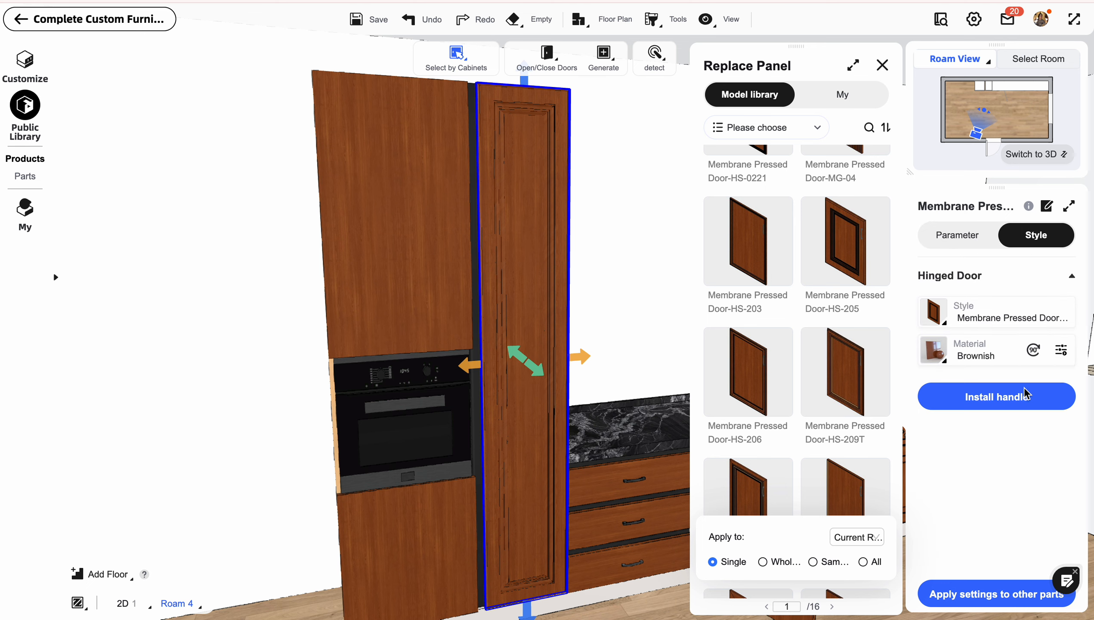
pyautogui.click(1016, 400)
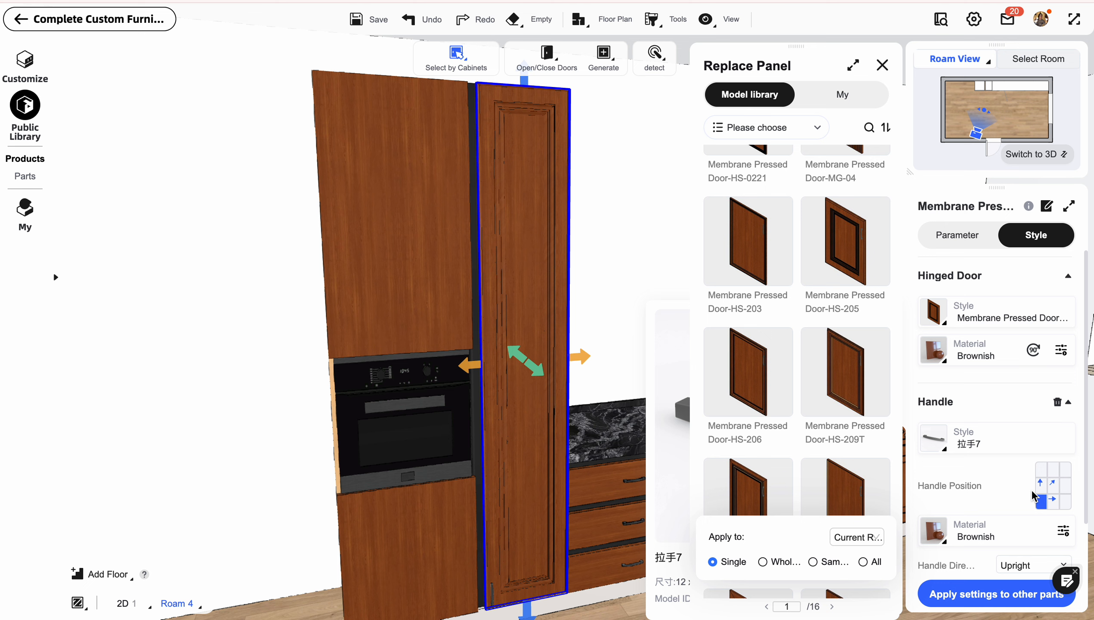
# - Position the tall door's handle at the middle of its right edge and replace its style with HB2 black flat
pyautogui.click(1065, 485)
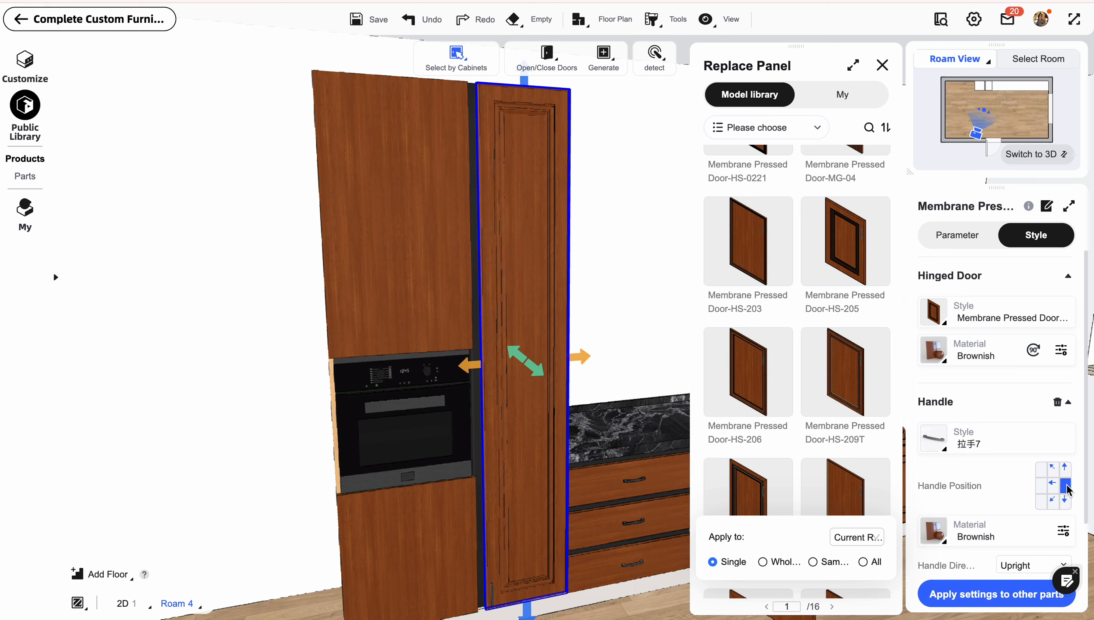
pyautogui.click(933, 437)
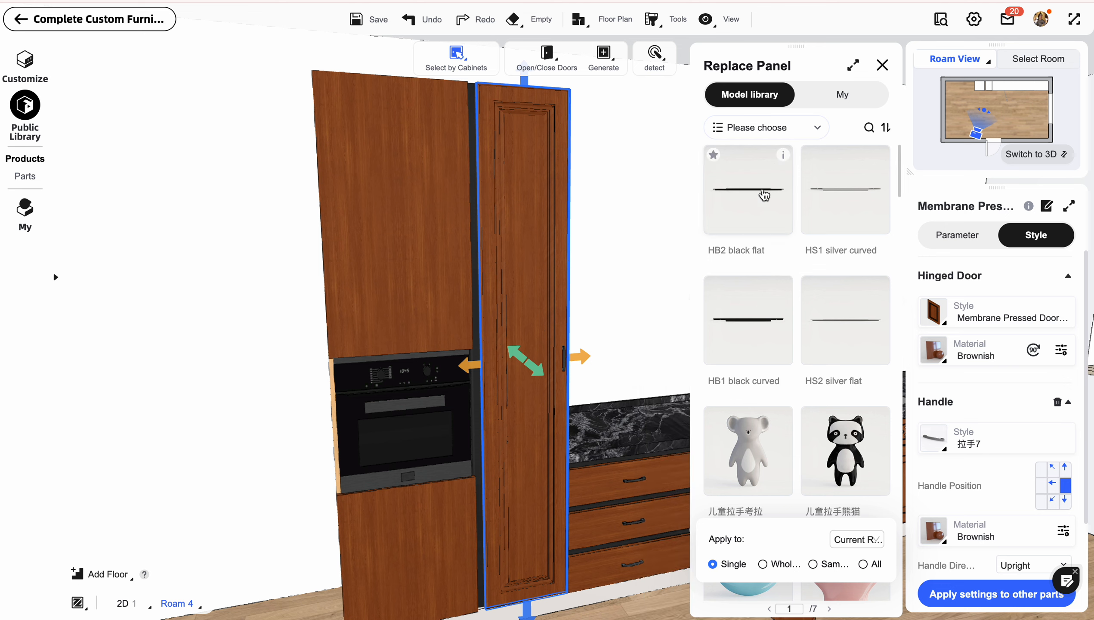
pyautogui.click(763, 190)
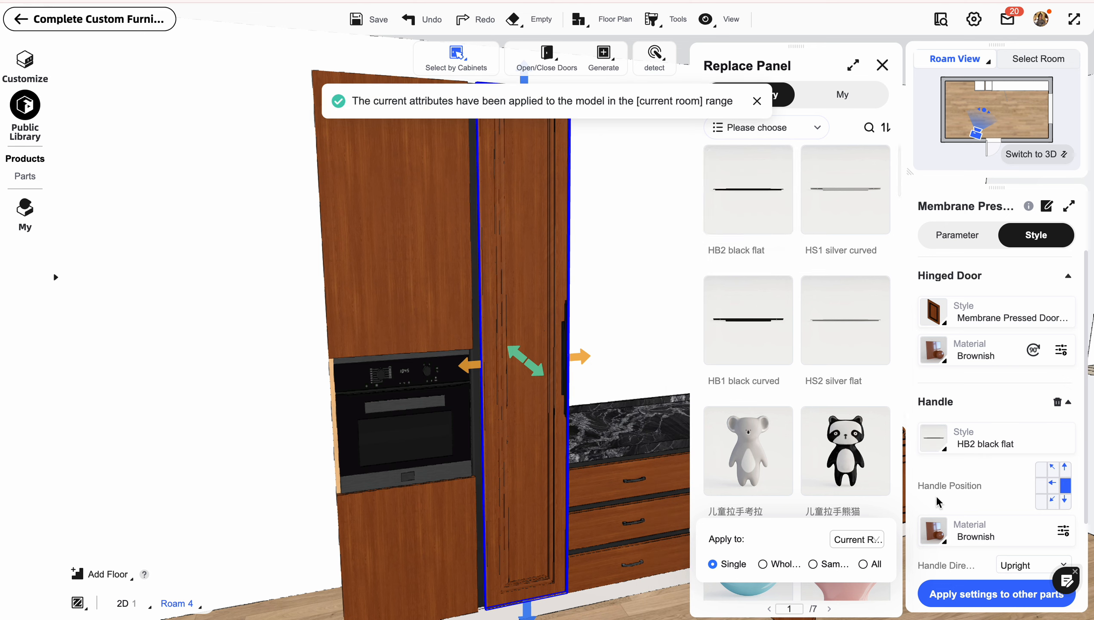
# - Try the Horizontal direction for the tall door's handle and return it to Upright
pyautogui.scroll(-3, 976, 490)
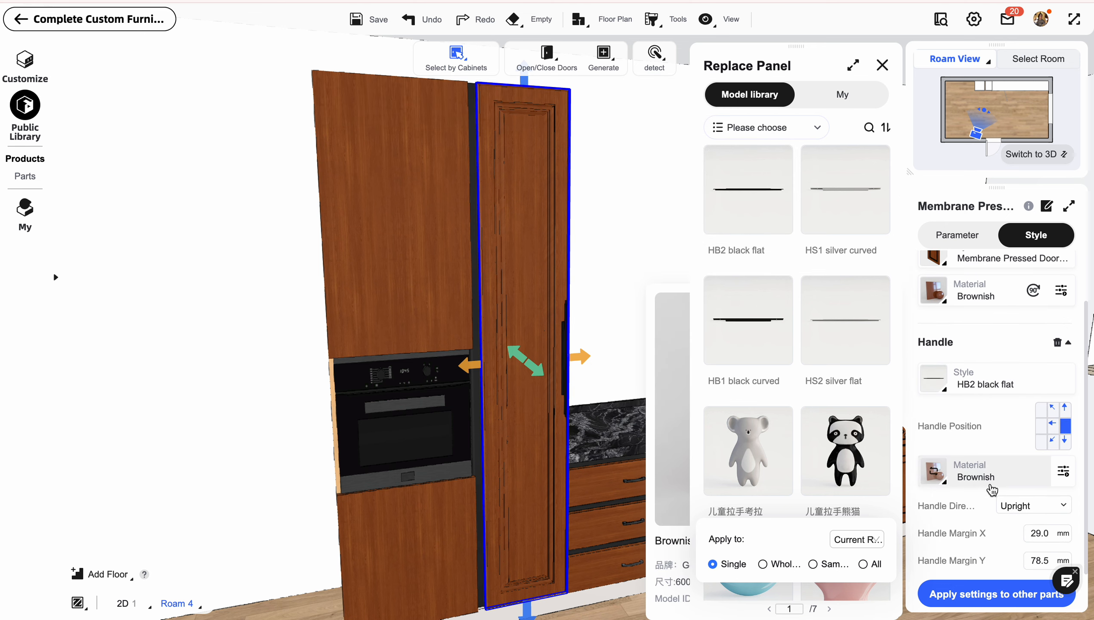
pyautogui.click(1007, 512)
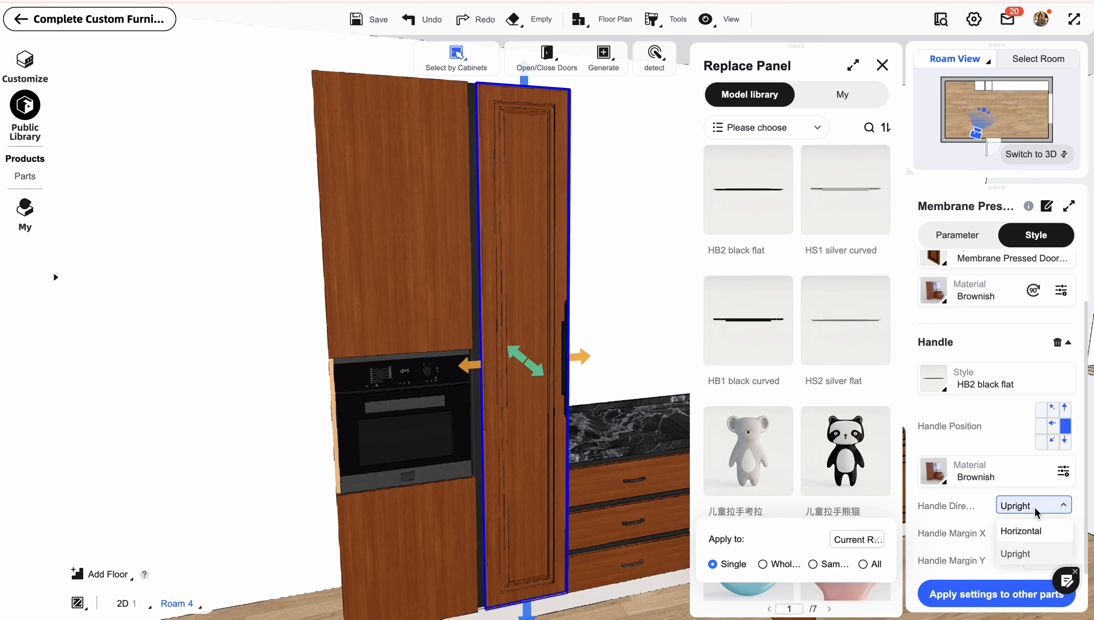
pyautogui.click(1027, 531)
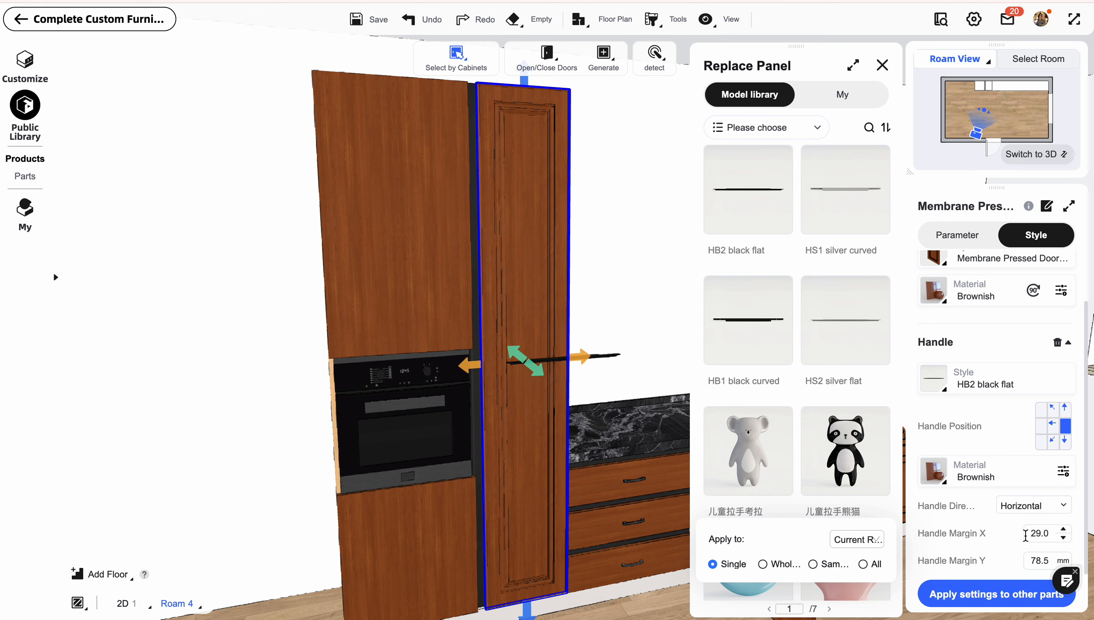
pyautogui.click(1030, 506)
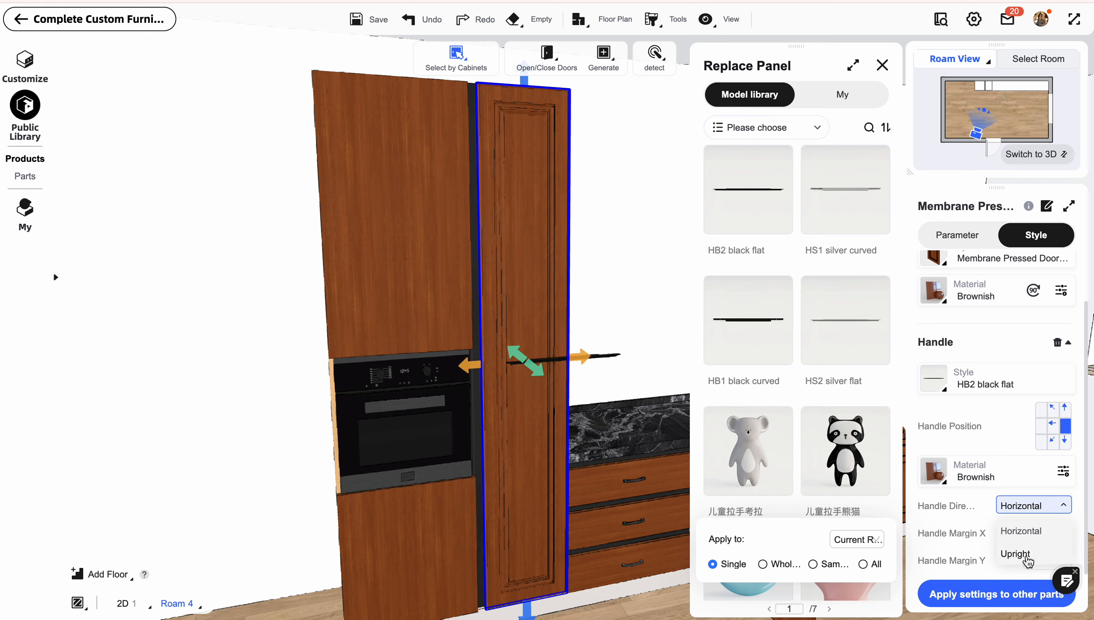
pyautogui.click(1024, 555)
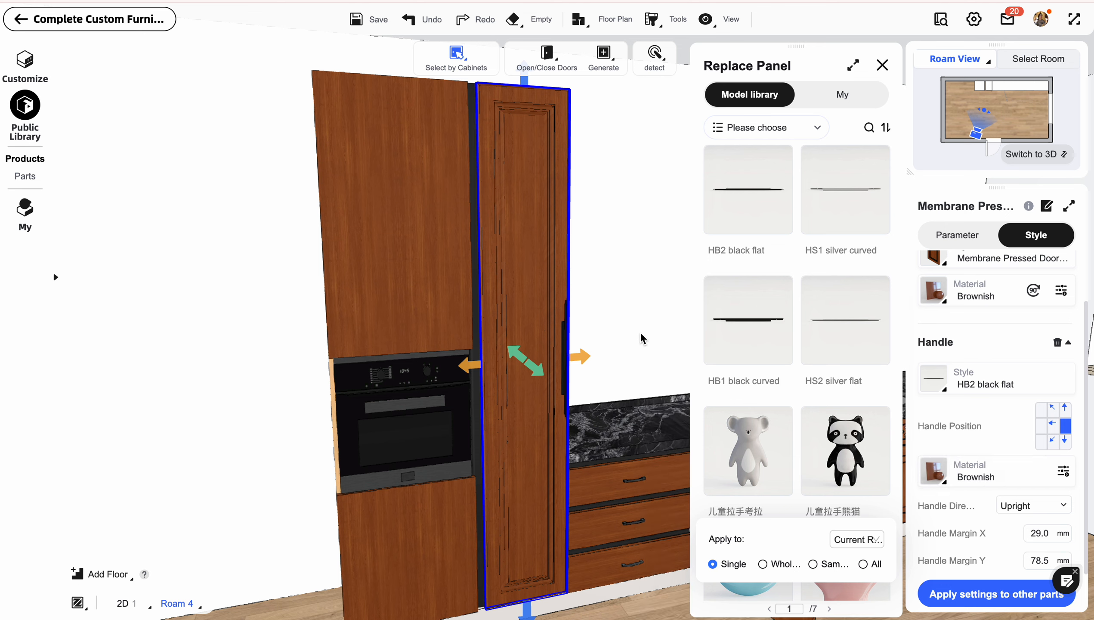
# - Change the tall door's material to Concrete 12 from the model library and close the replacement library
pyautogui.click(933, 471)
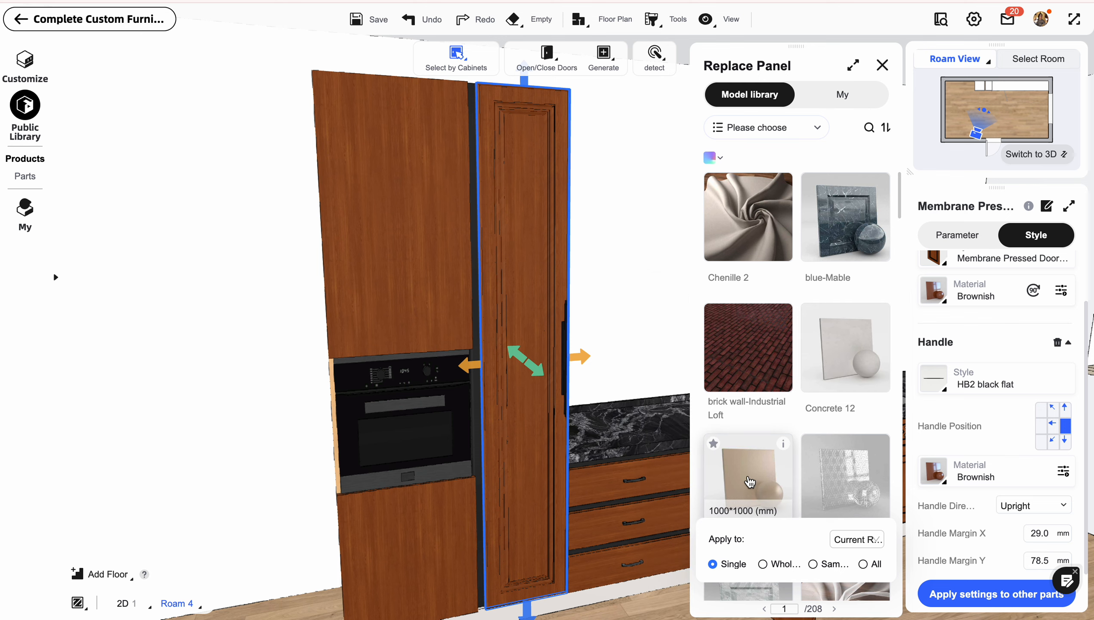
pyautogui.moveTo(639, 310); pyautogui.dragTo(668, 299)
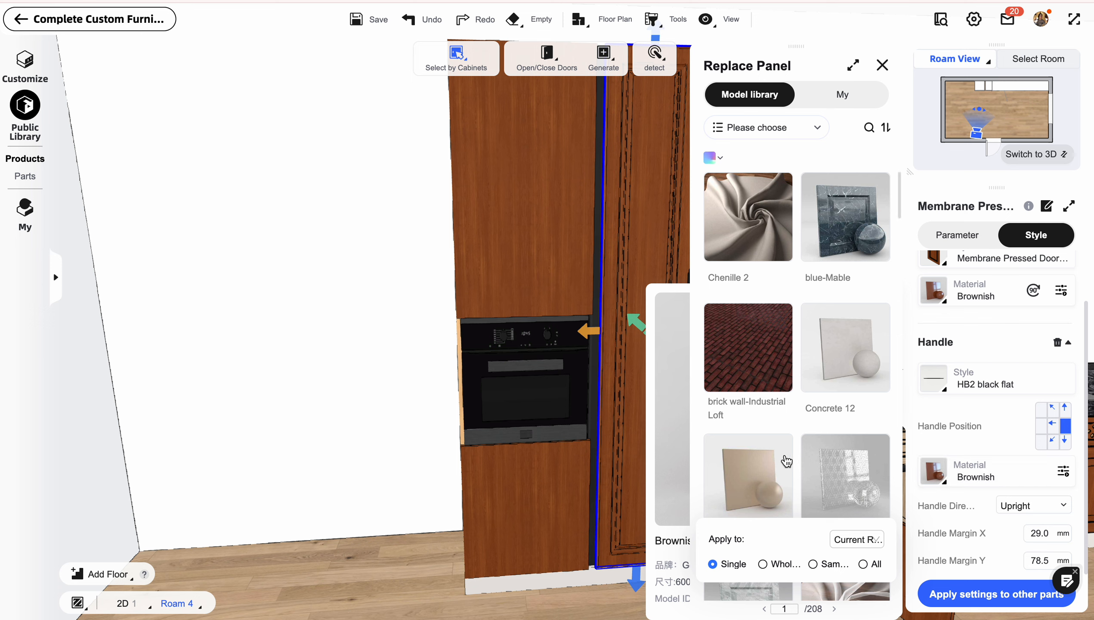
pyautogui.scroll(2, 920, 477)
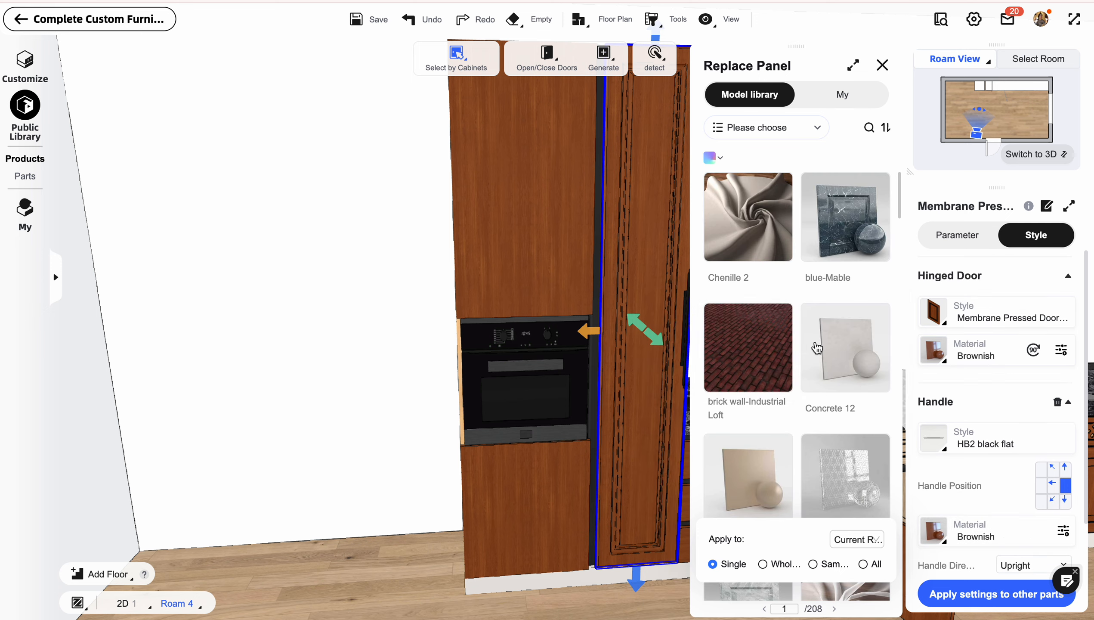
pyautogui.click(837, 352)
pyautogui.moveTo(402, 427); pyautogui.dragTo(359, 376)
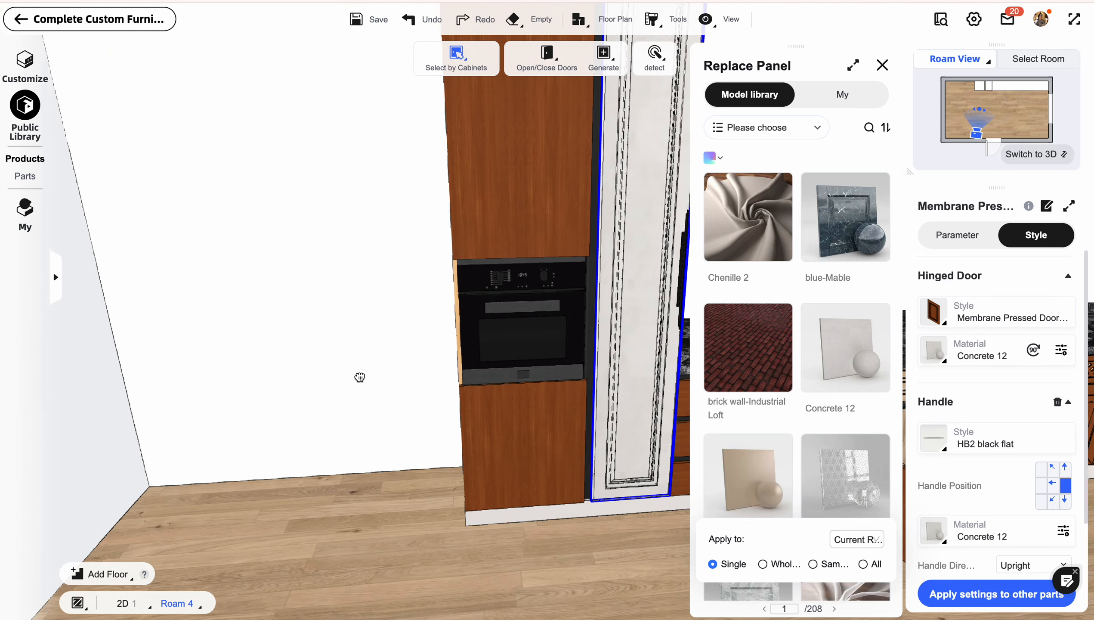
pyautogui.scroll(-3, 501, 478)
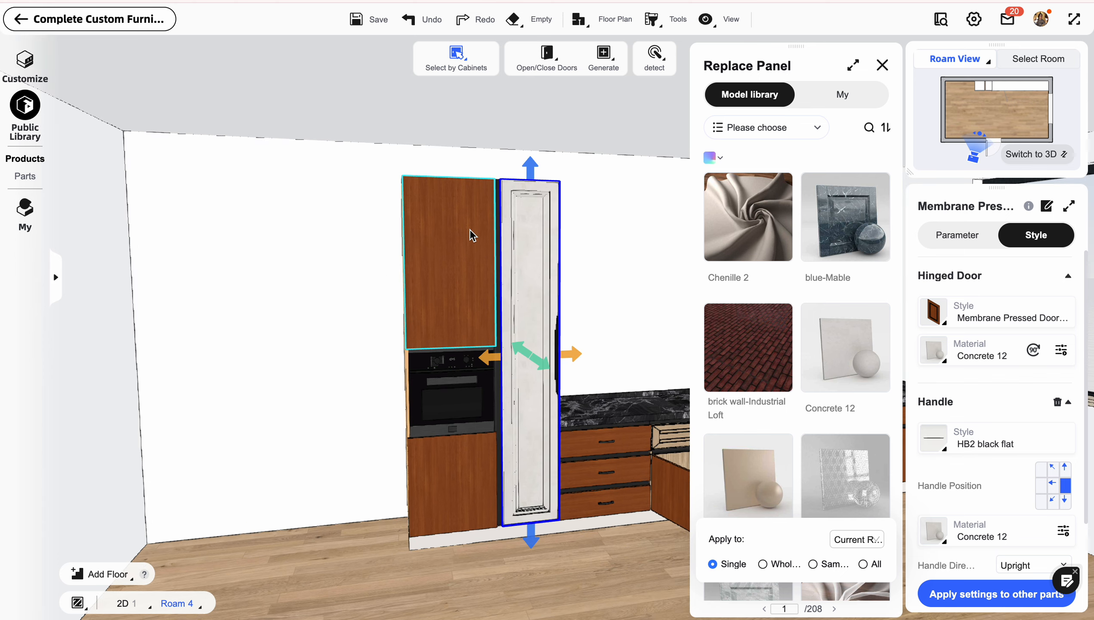
pyautogui.press('Escape')
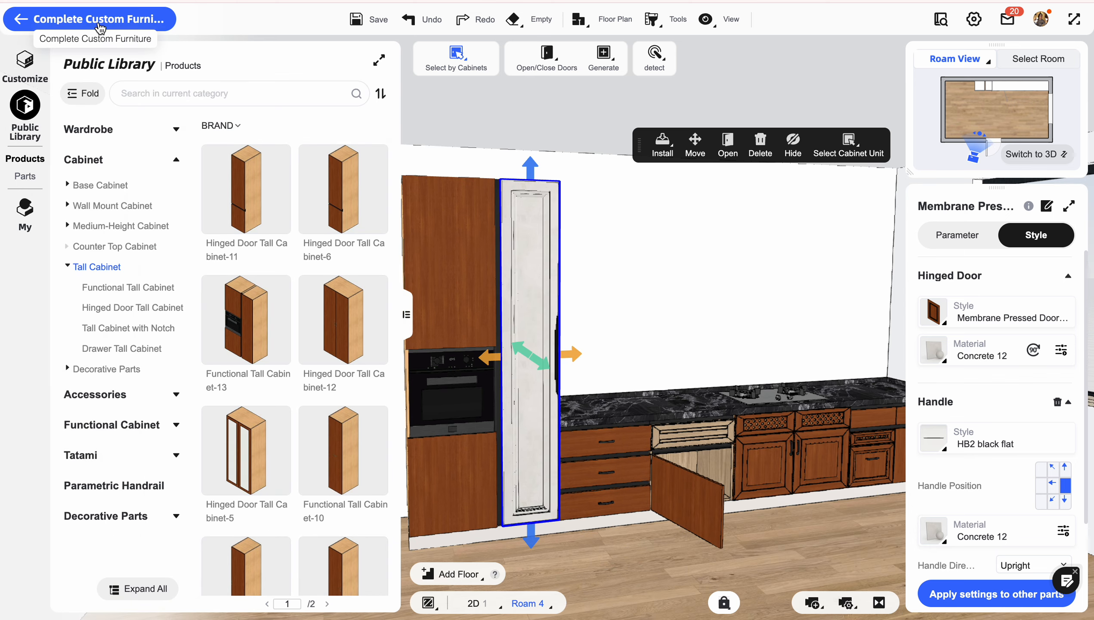
# - Lower the functional tall cabinet's top edge so its height becomes about 2112 mm
pyautogui.click(652, 245)
pyautogui.scroll(3, 668, 242)
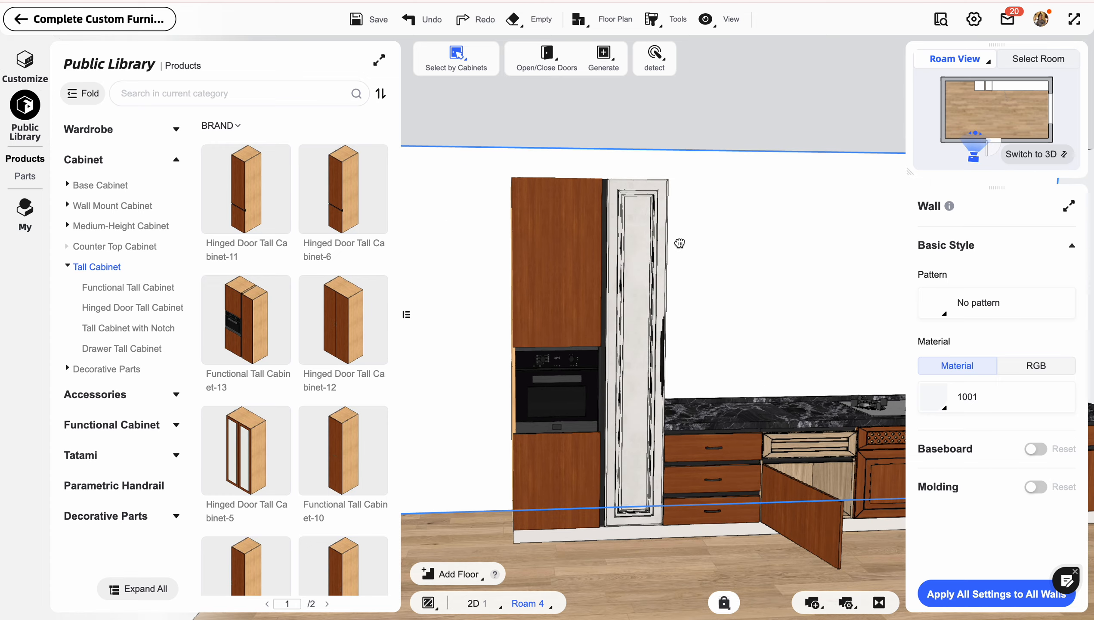
pyautogui.click(554, 203)
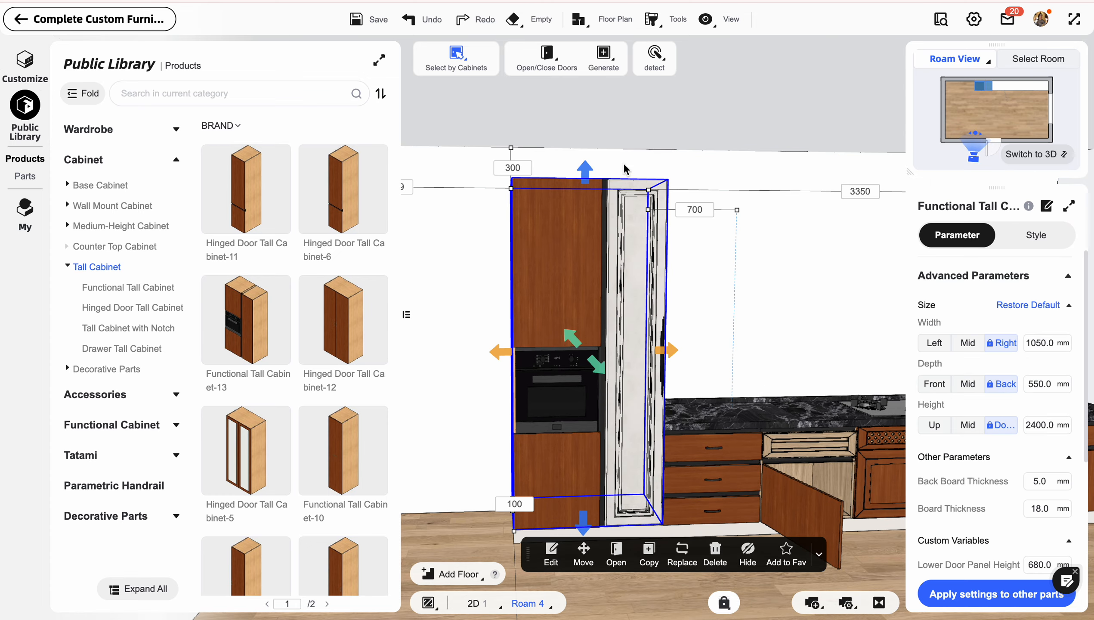
pyautogui.moveTo(588, 192); pyautogui.dragTo(587, 217)
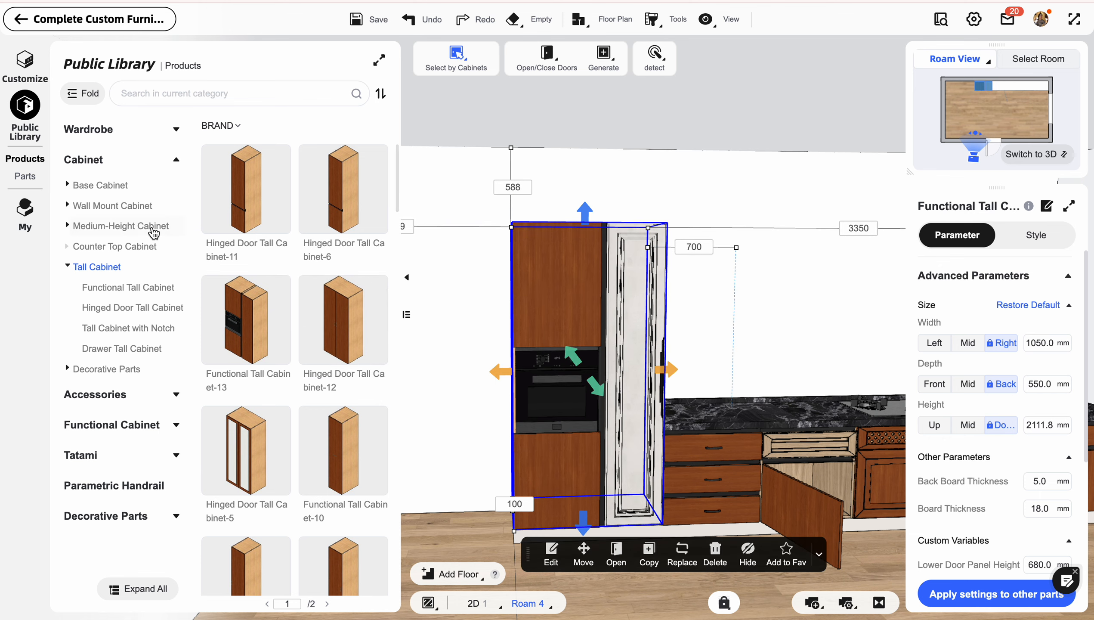
# - Place Hinged Door Wall Mount Cabinet-21 from the wall mount cabinets directly on top of the tall oven cabinet
pyautogui.click(112, 184)
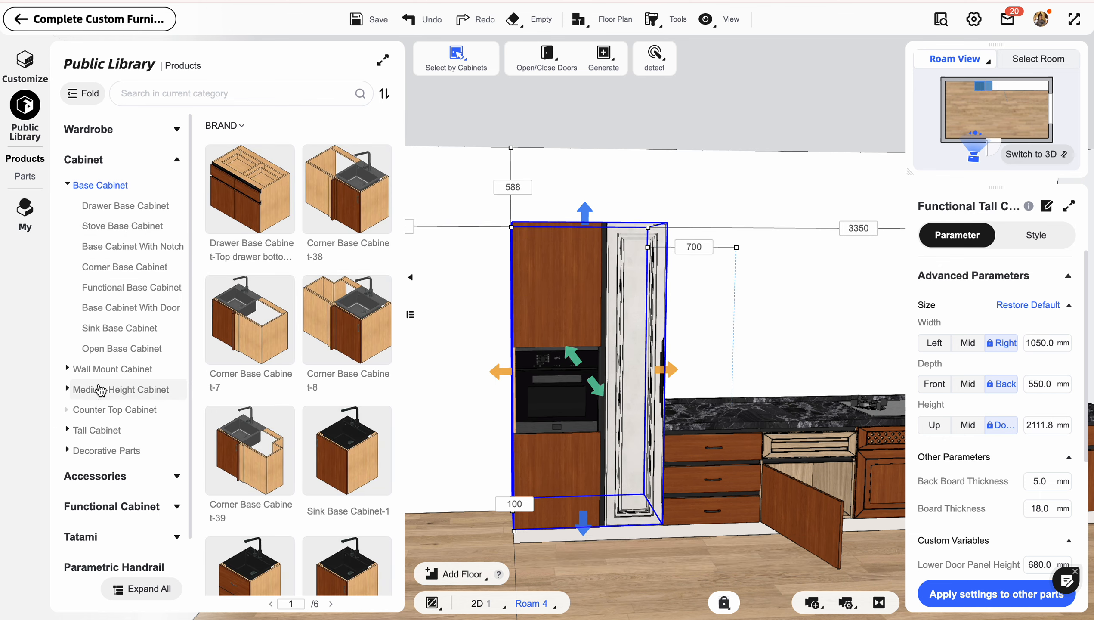
pyautogui.click(104, 368)
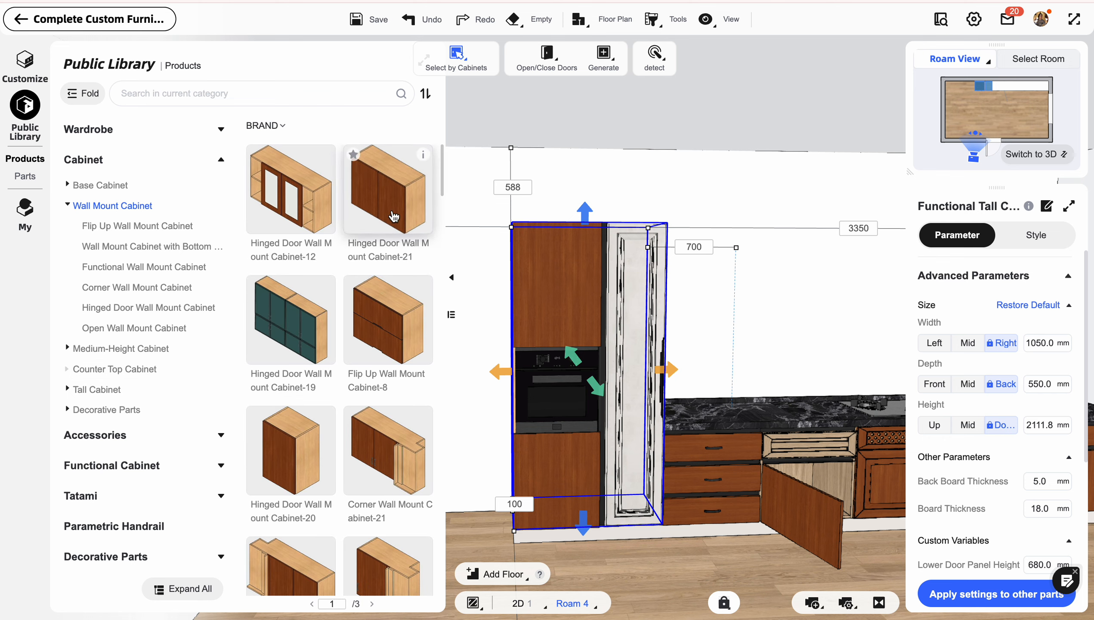
pyautogui.moveTo(390, 197); pyautogui.dragTo(583, 174)
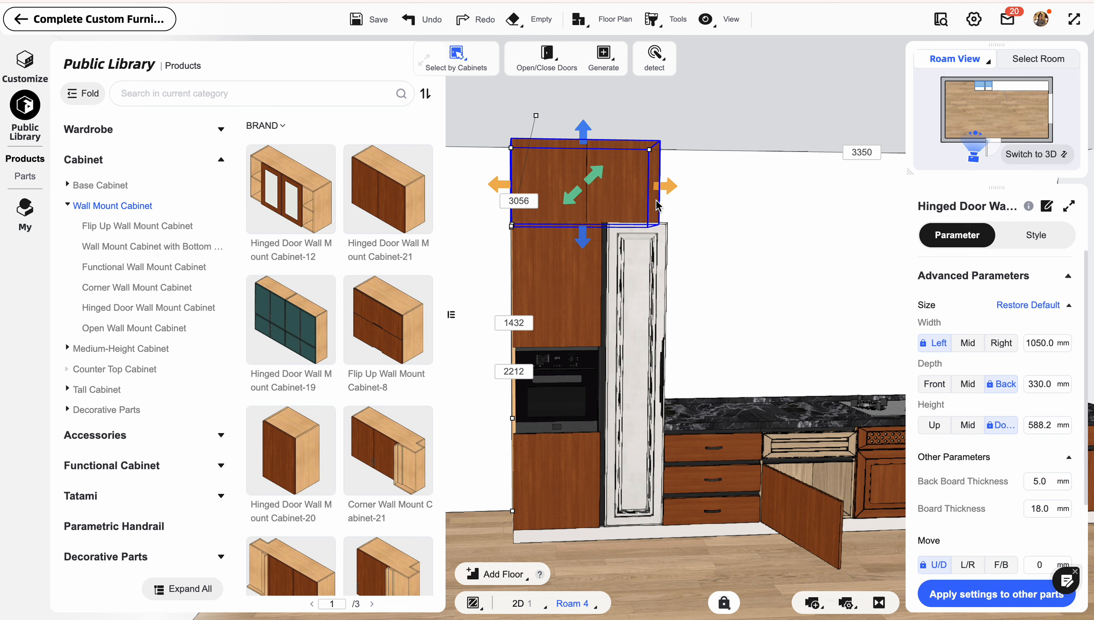
# - In the 2D plan, bring the upper wall cabinet's front flush with the tall cabinet and resize its depth to 450 mm
pyautogui.click(1021, 155)
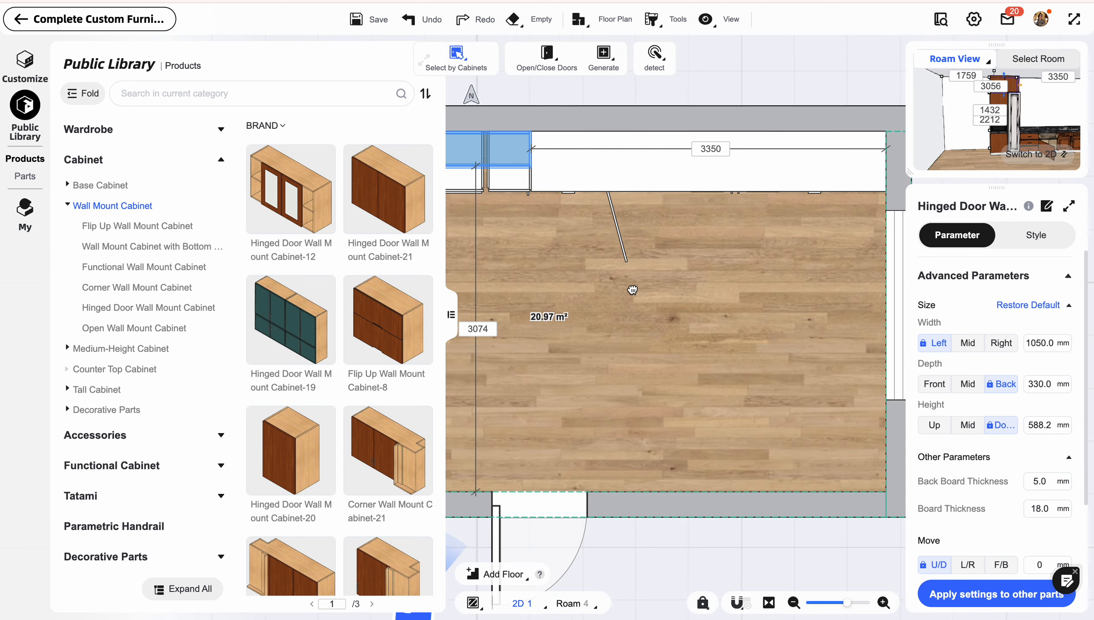
pyautogui.moveTo(632, 290); pyautogui.dragTo(771, 292)
pyautogui.click(619, 169)
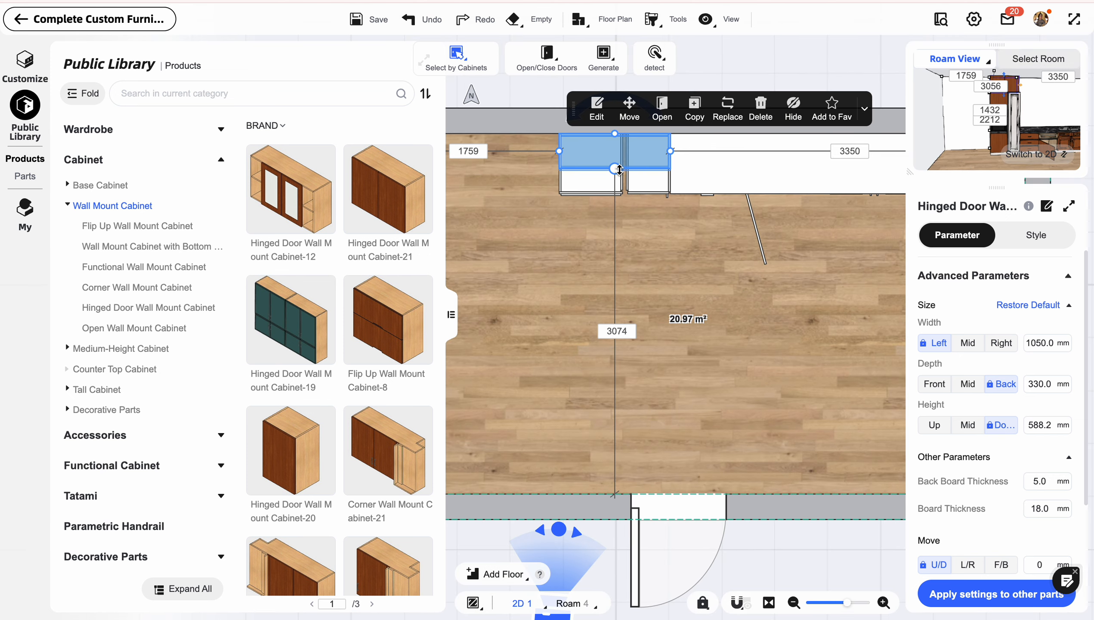
pyautogui.moveTo(619, 169); pyautogui.dragTo(615, 194)
pyautogui.moveTo(615, 134); pyautogui.dragTo(617, 194)
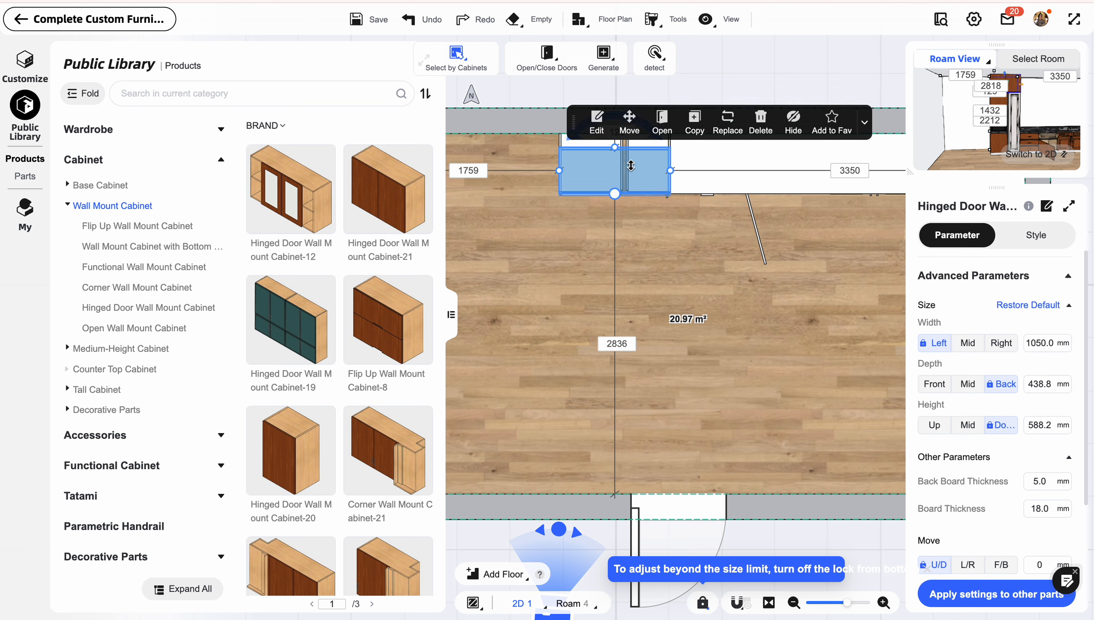
pyautogui.moveTo(614, 148); pyautogui.dragTo(614, 146)
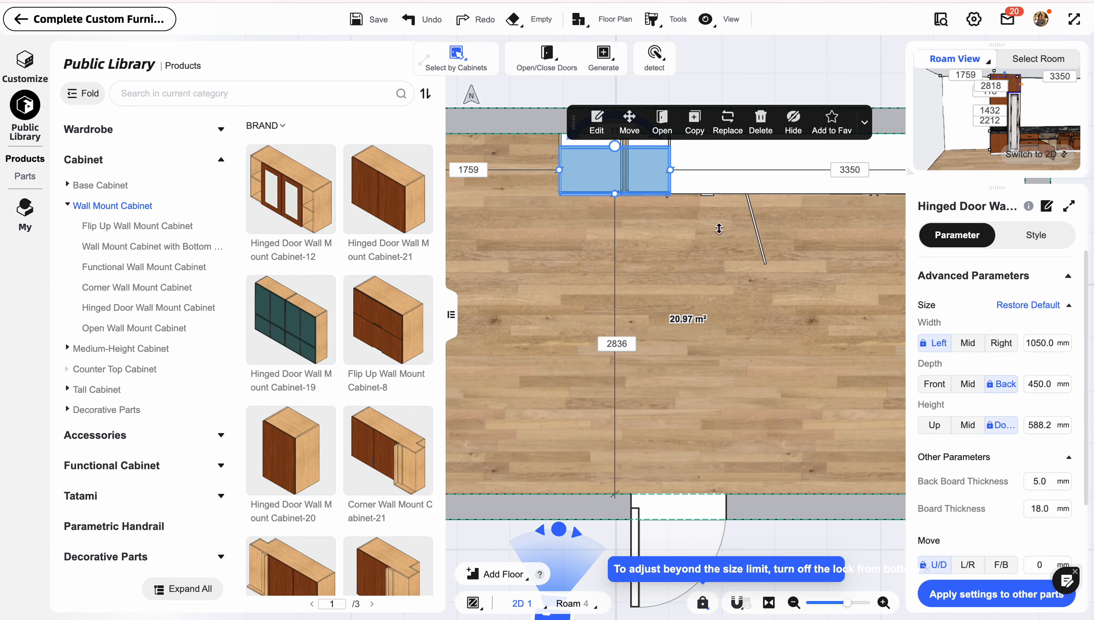
pyautogui.click(1036, 154)
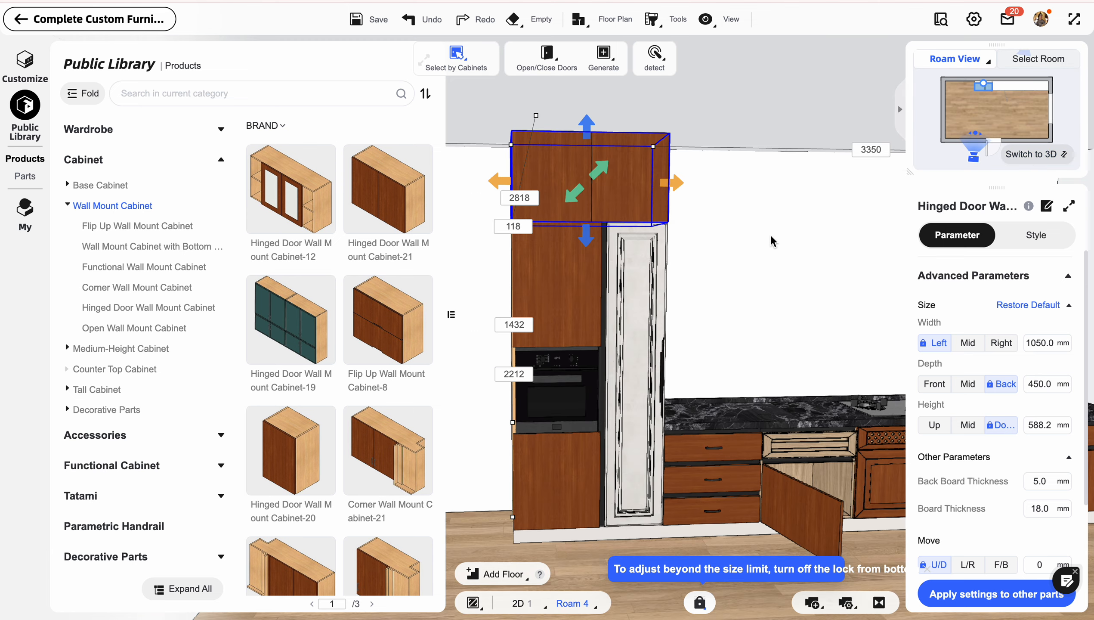
# - Open the tall oven cabinet for editing and delete the plain door panel above the oven
pyautogui.click(573, 302)
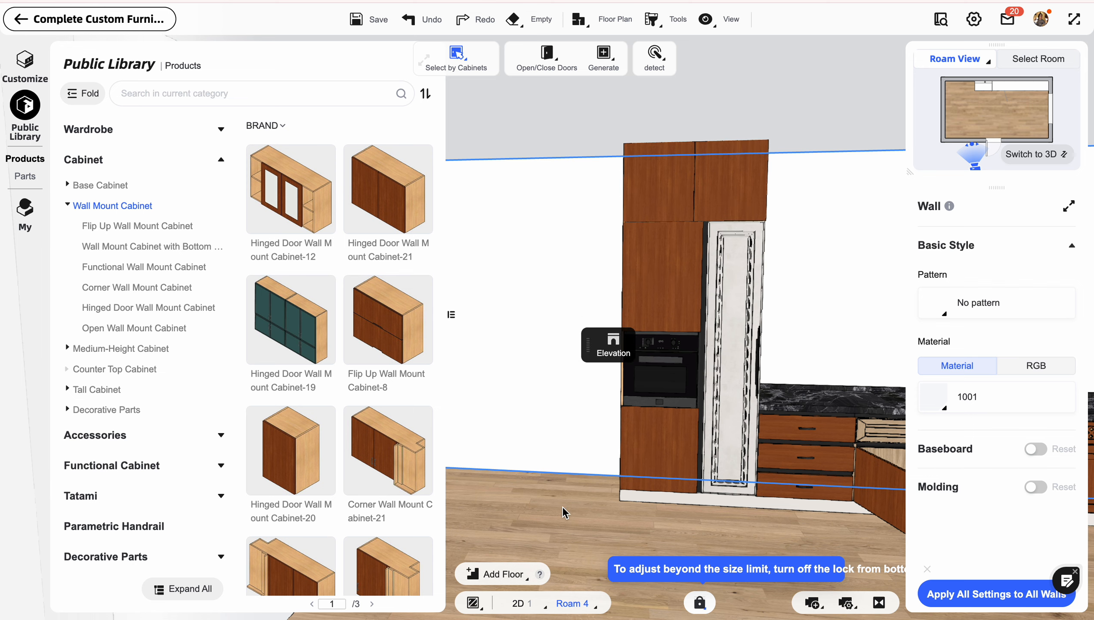
pyautogui.click(683, 296)
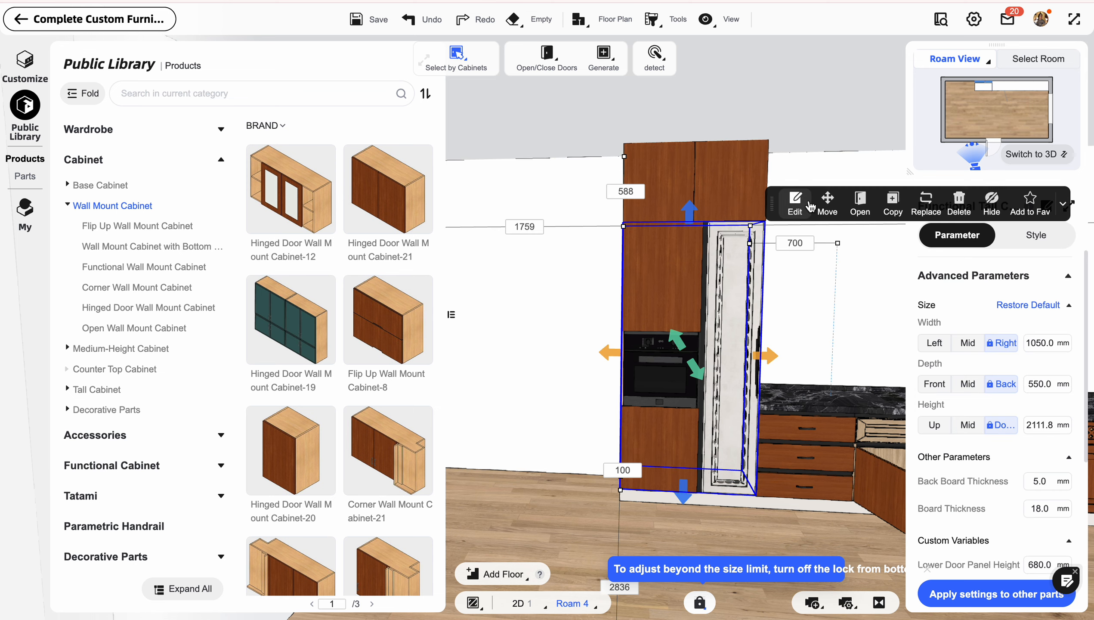
pyautogui.click(790, 211)
pyautogui.doubleClick(660, 262)
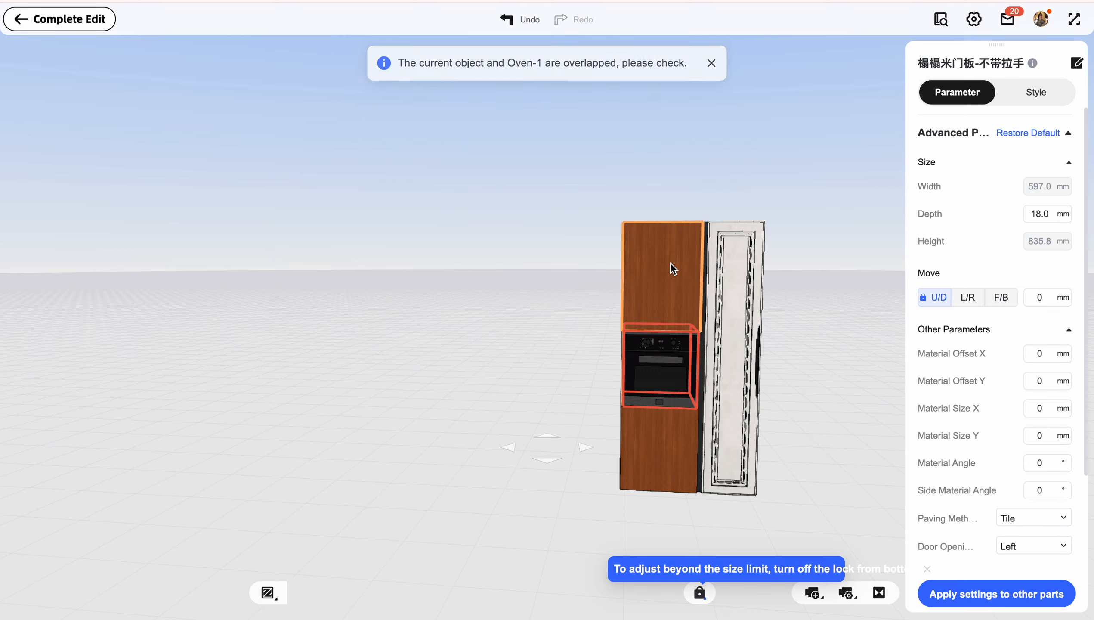
pyautogui.click(672, 267)
pyautogui.click(549, 209)
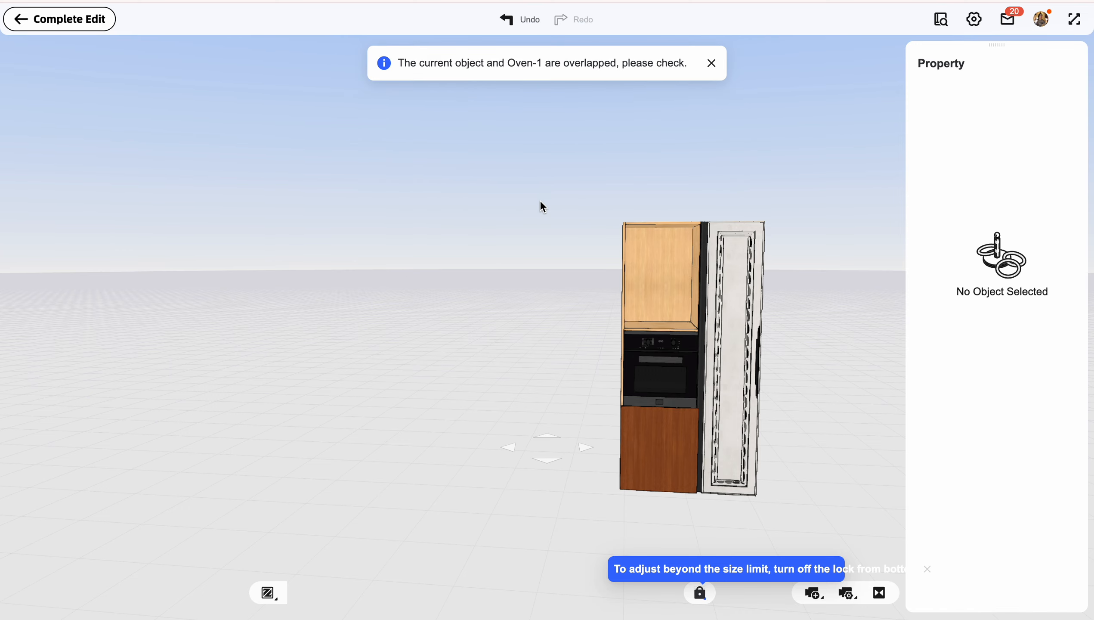
# - Inspect the thin back plate of the compartment above the oven and complete the cabinet edit
pyautogui.moveTo(517, 193); pyautogui.dragTo(510, 191)
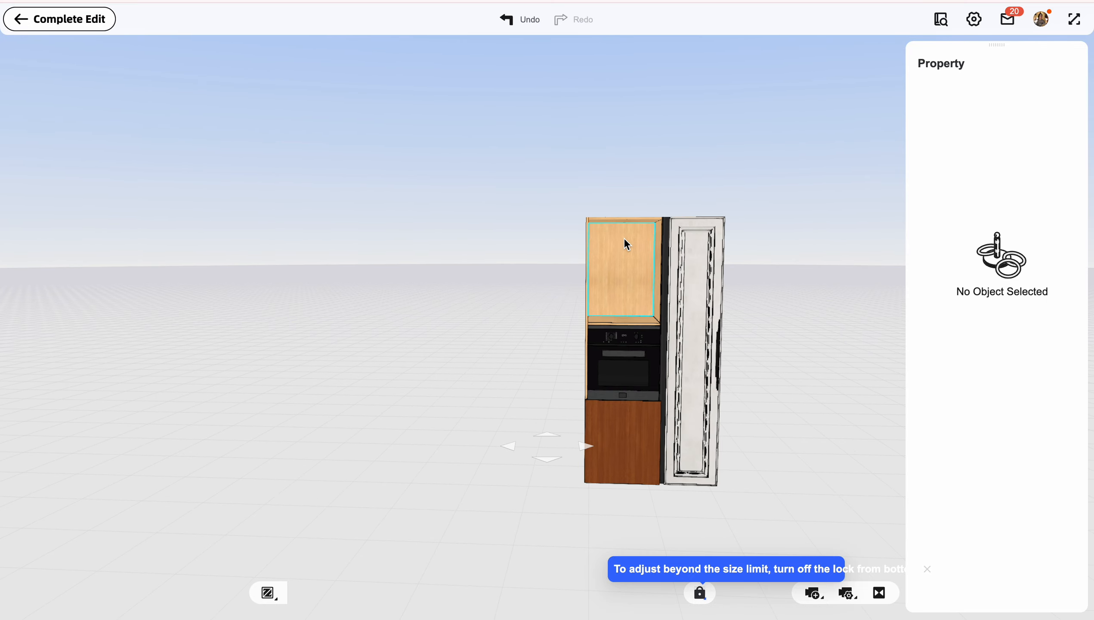
pyautogui.scroll(5, 624, 238)
pyautogui.moveTo(624, 239); pyautogui.dragTo(542, 262, button='right')
pyautogui.click(573, 260)
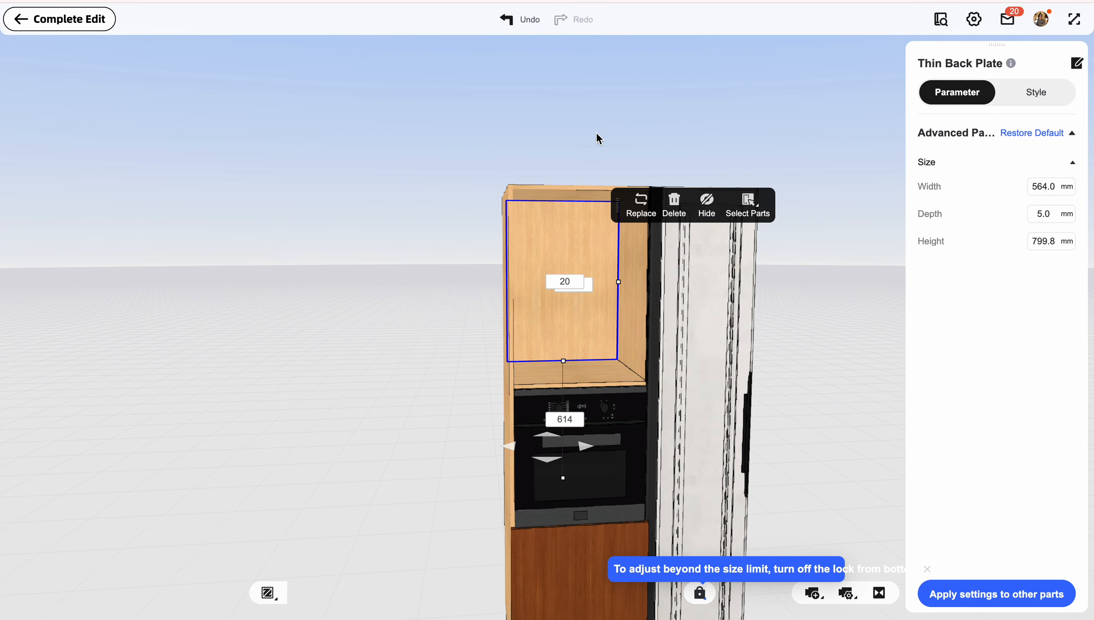
pyautogui.press('Escape')
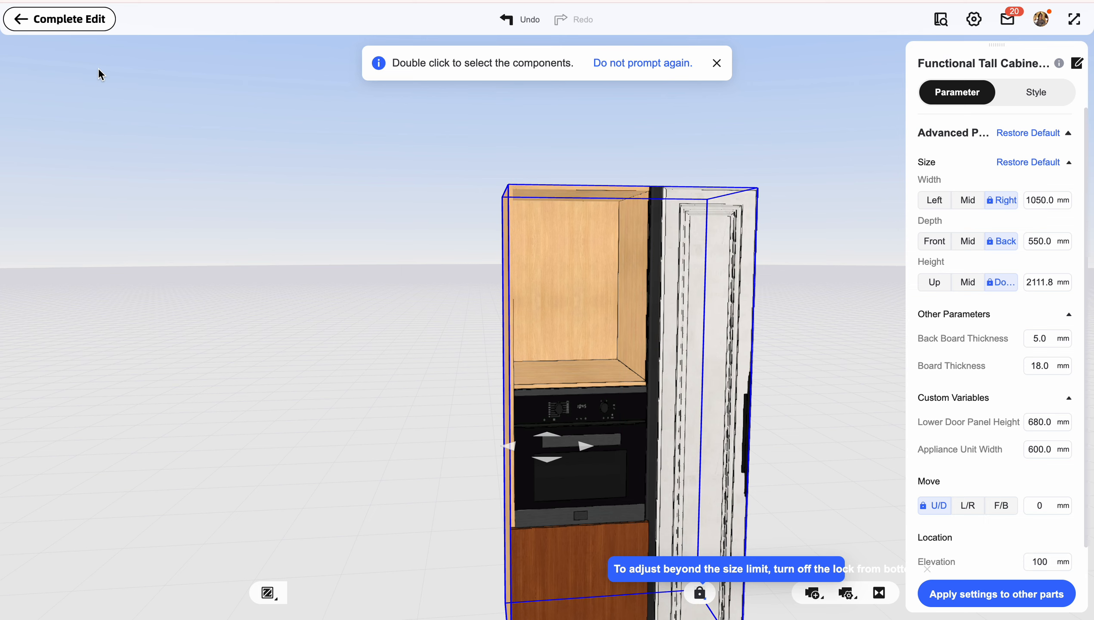
pyautogui.click(60, 19)
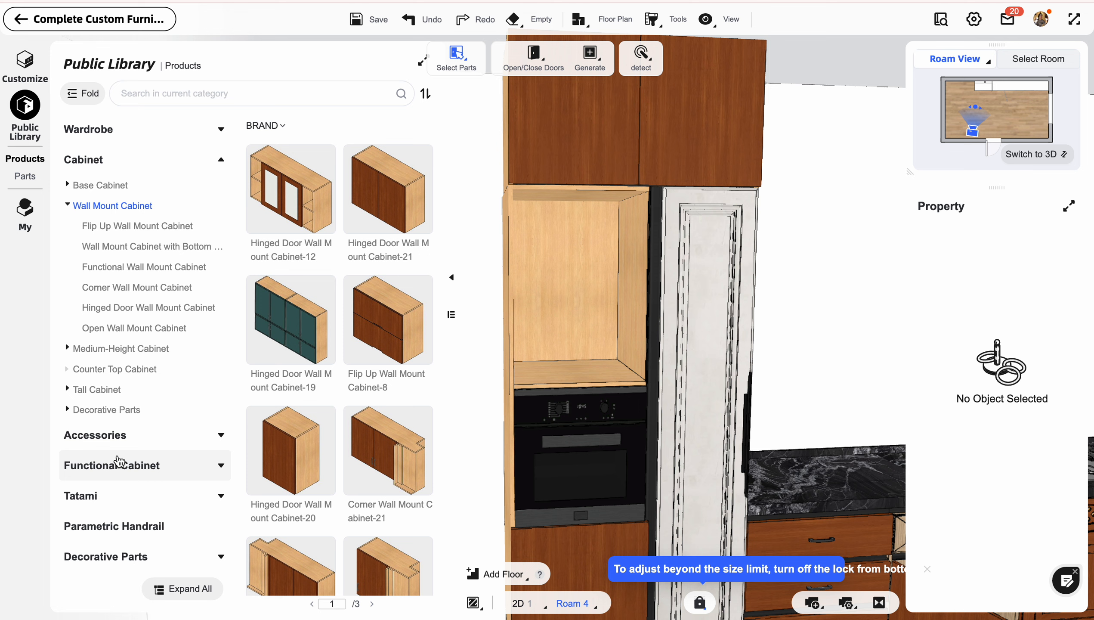
# - Try to place Cover Panel-8-right from the decorative parts over the open compartment above the oven
pyautogui.click(125, 560)
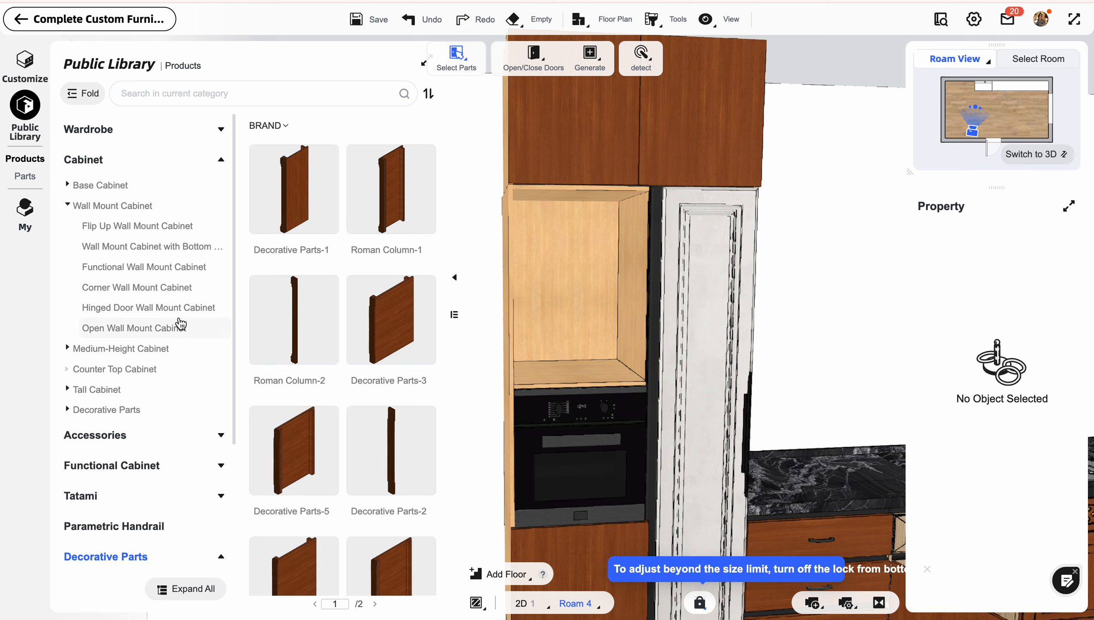
pyautogui.scroll(-5, 180, 323)
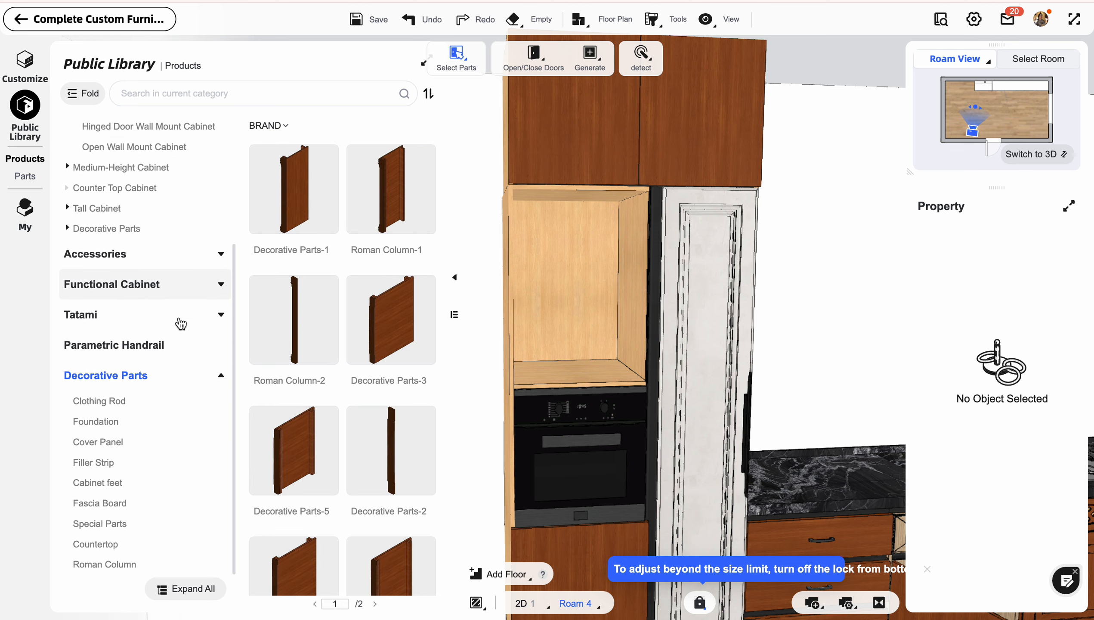
pyautogui.click(122, 450)
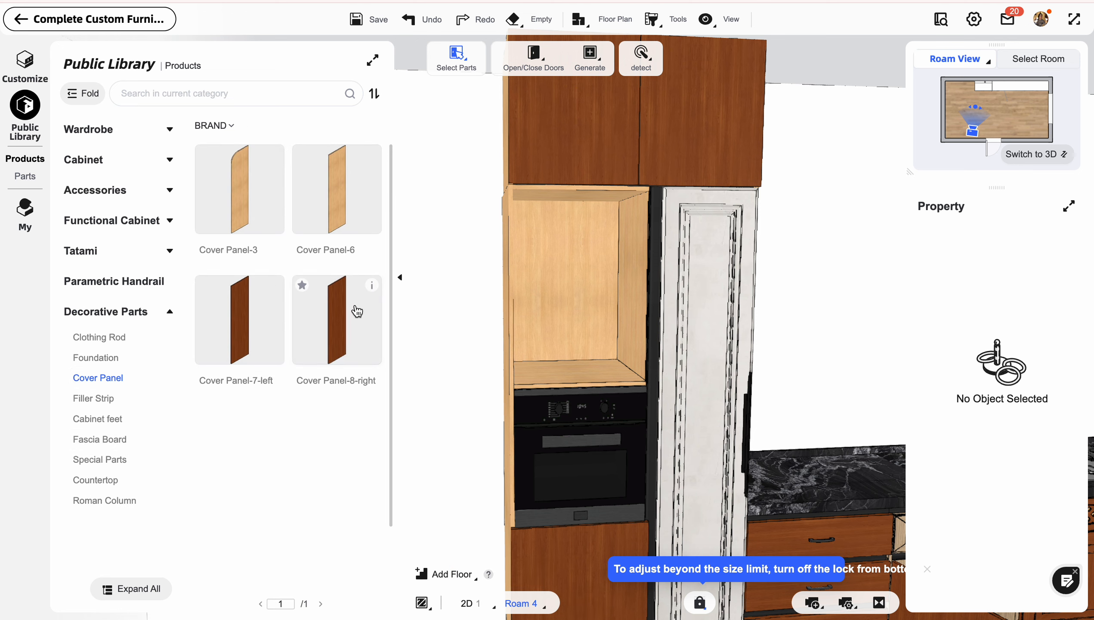
pyautogui.moveTo(358, 311); pyautogui.dragTo(568, 280)
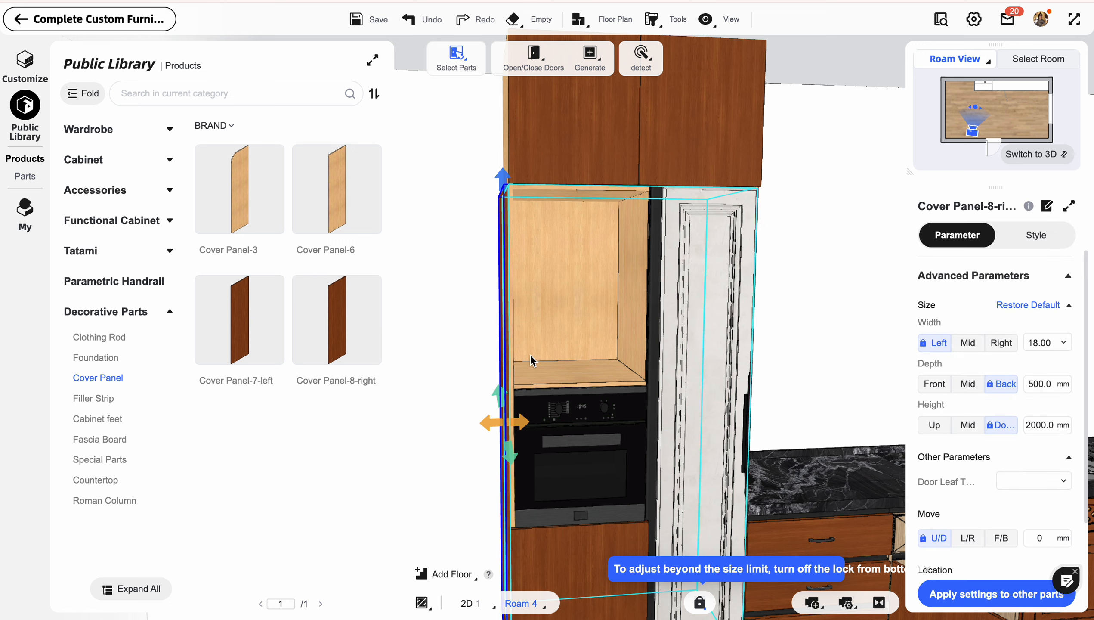
pyautogui.moveTo(530, 359); pyautogui.dragTo(615, 273)
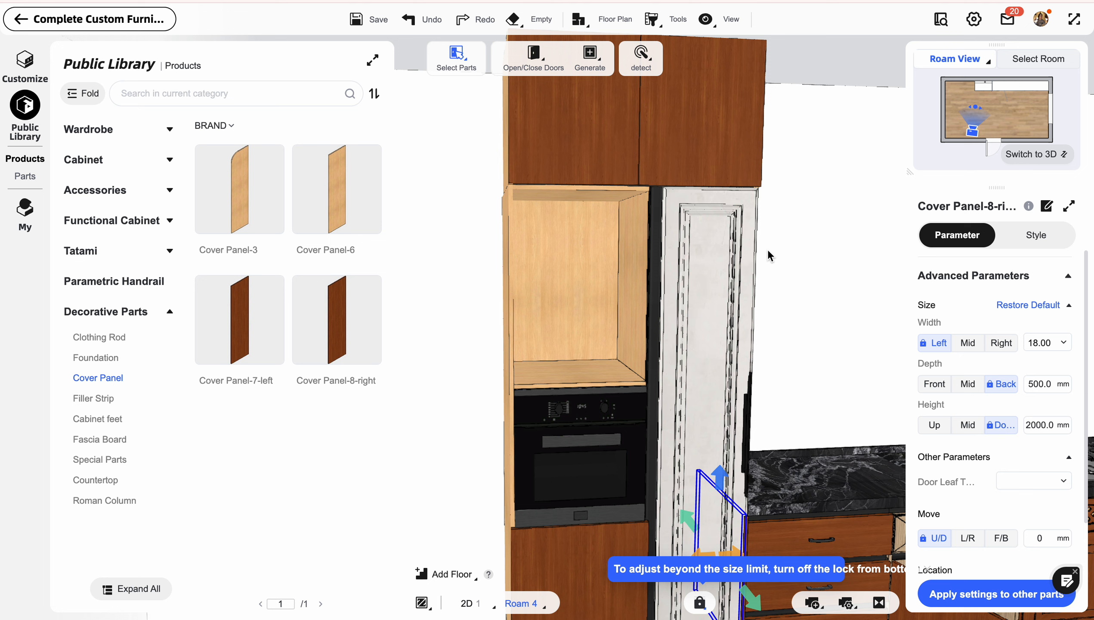
pyautogui.click(659, 310)
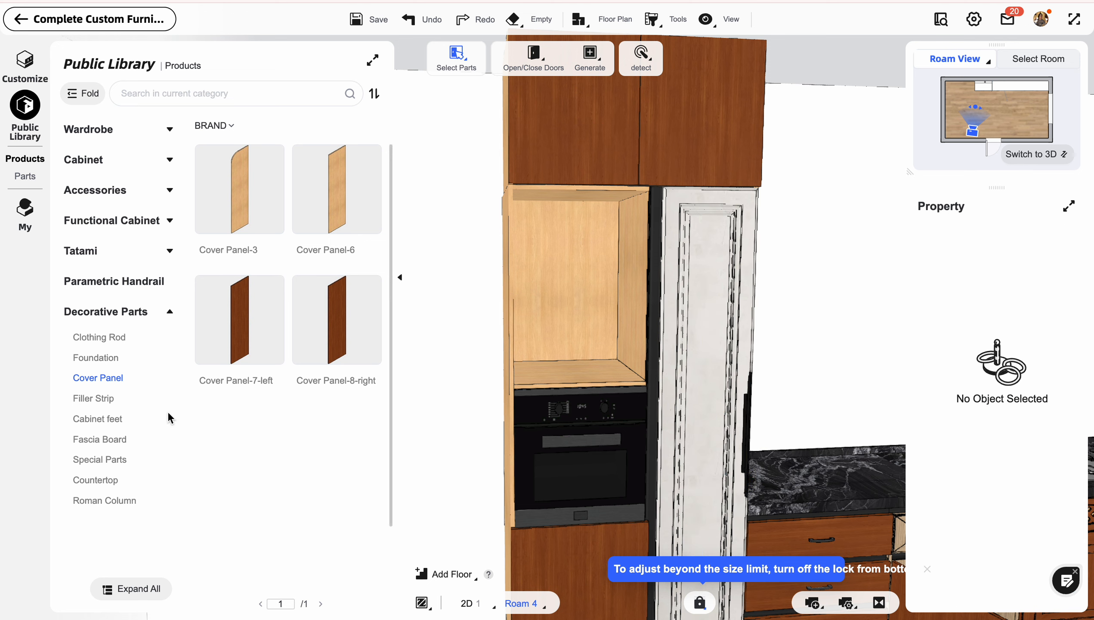
# - Browse the fascia board, cabinet feet, filler strip, foundation, special parts and cover panel categories for a suitable panel
pyautogui.click(106, 442)
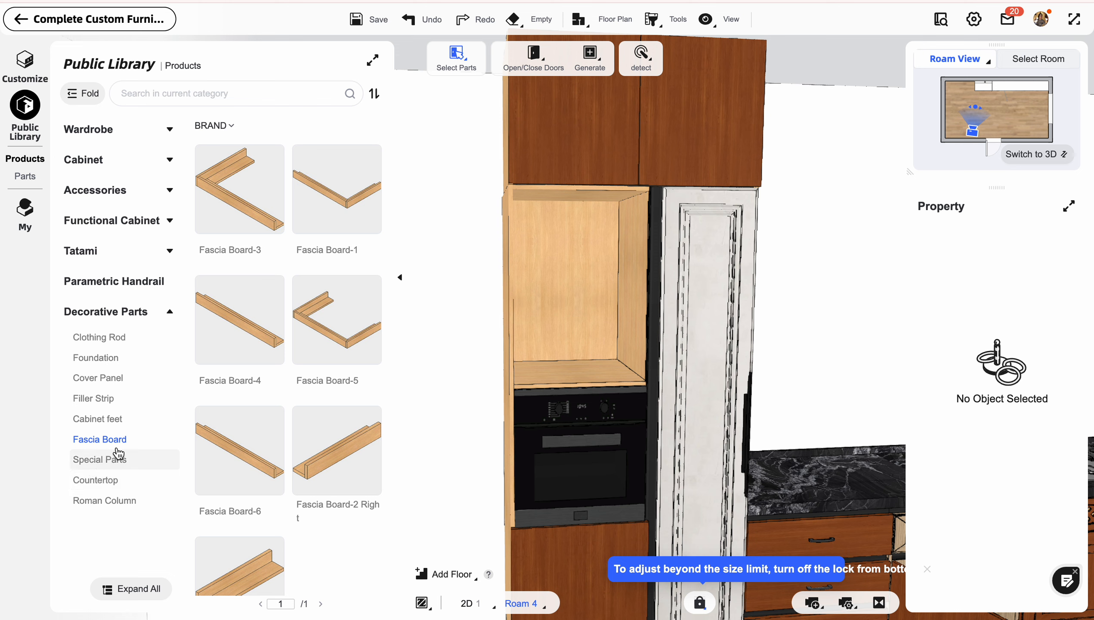
pyautogui.click(105, 419)
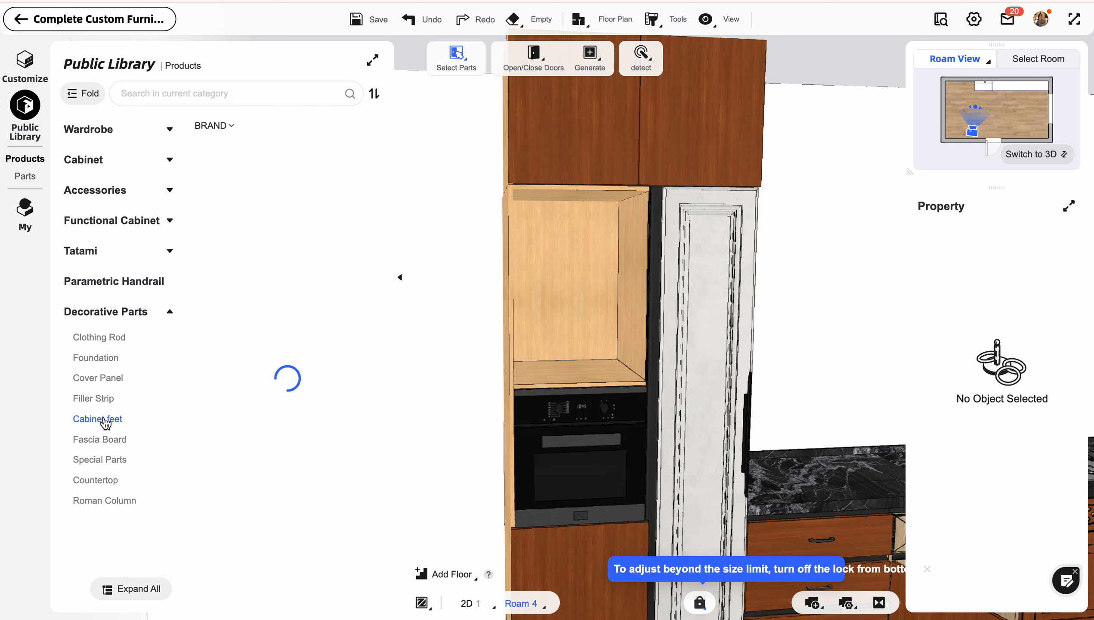
pyautogui.click(101, 404)
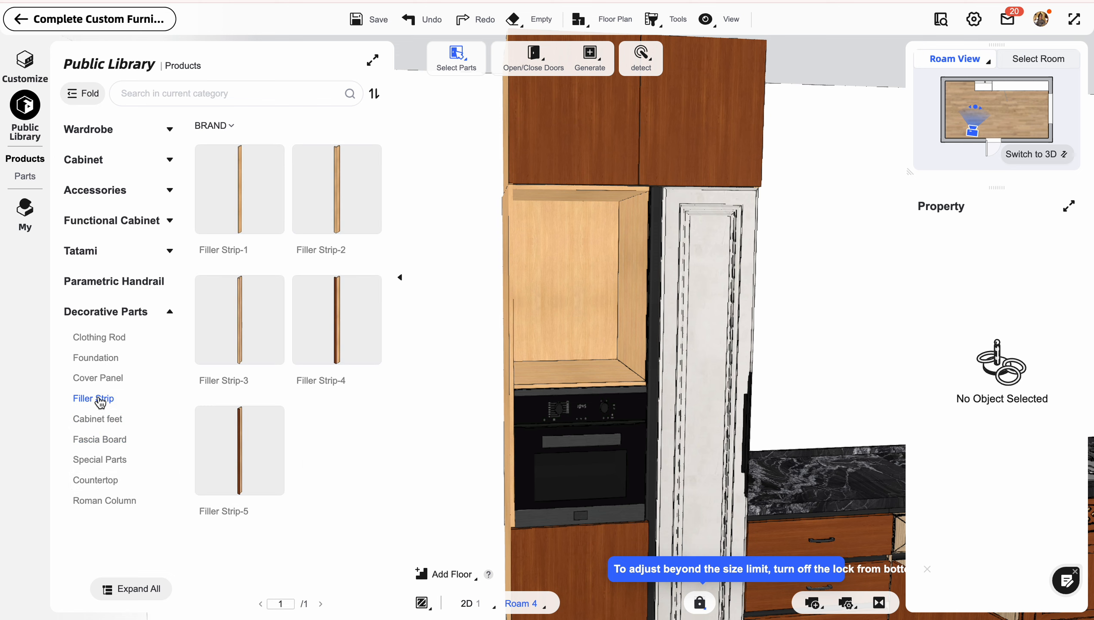
pyautogui.click(99, 363)
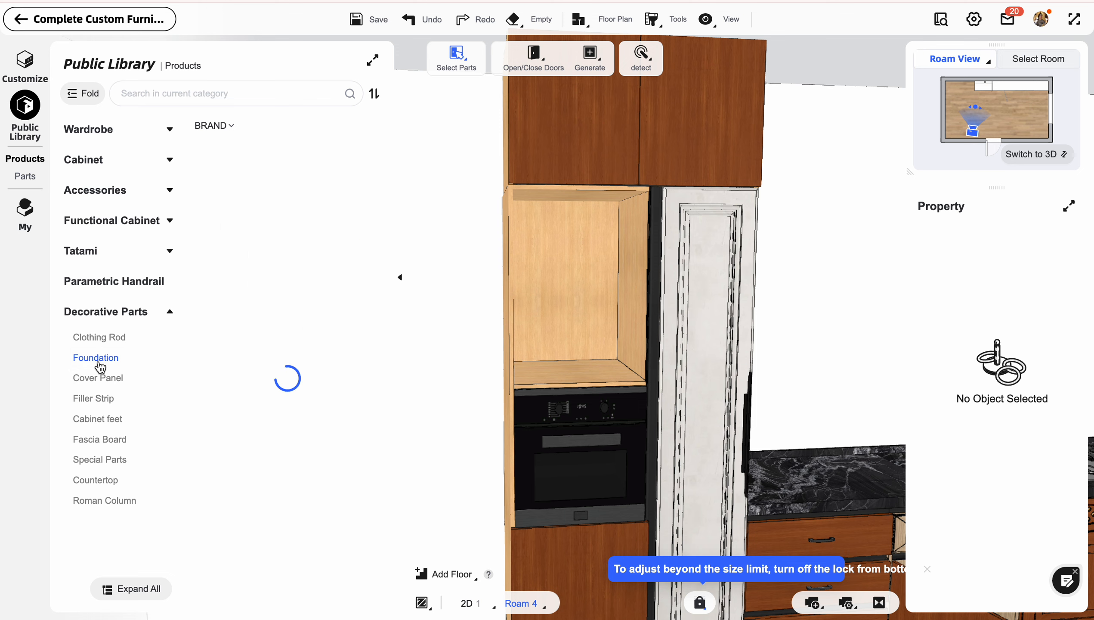
pyautogui.click(99, 399)
pyautogui.click(101, 459)
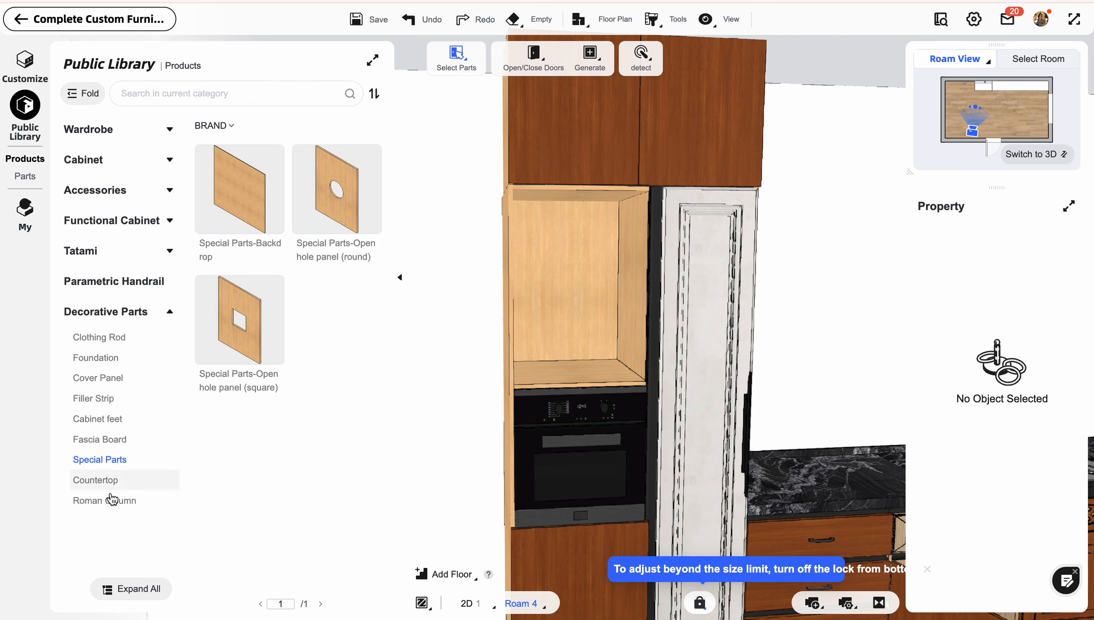
pyautogui.click(101, 378)
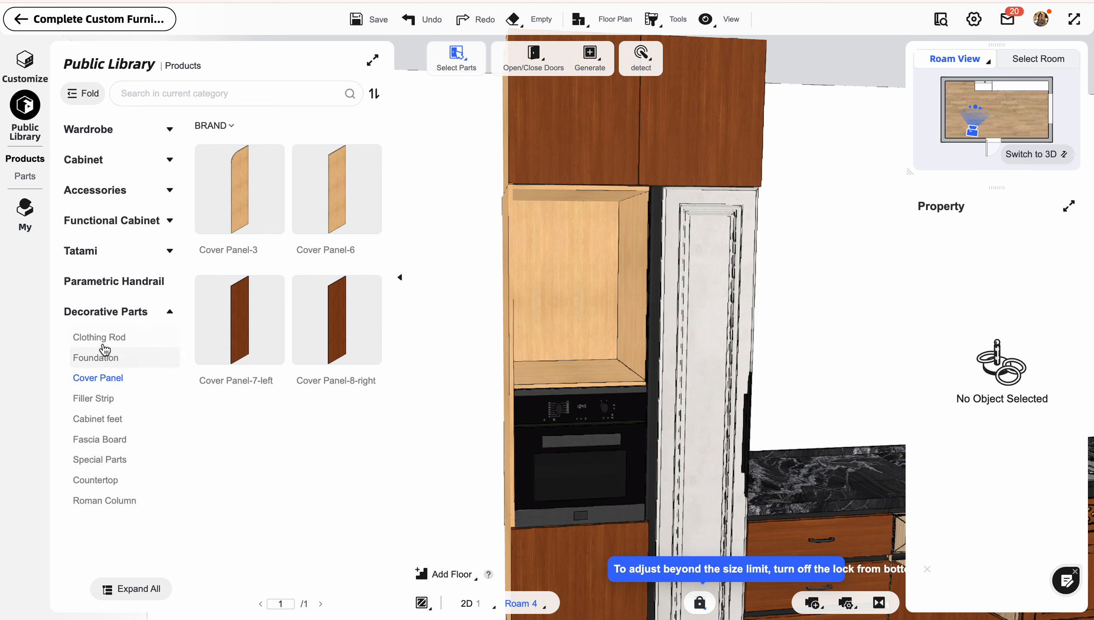
# - Fit a membrane pressed door from the Parts library over the open compartment above the oven
pyautogui.click(28, 178)
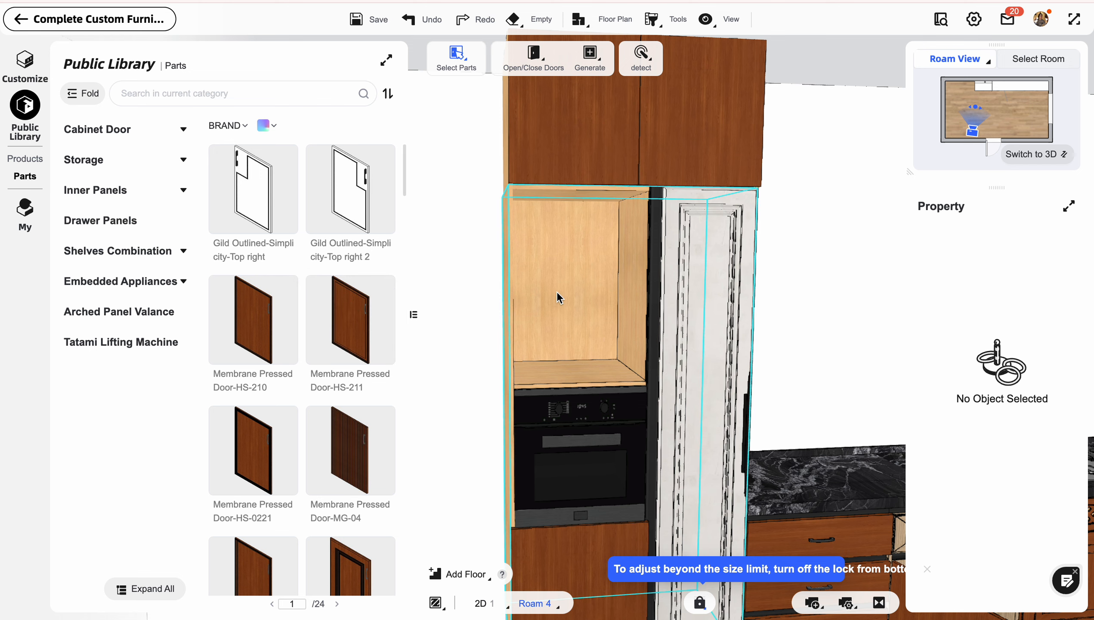
pyautogui.moveTo(556, 291); pyautogui.dragTo(589, 230)
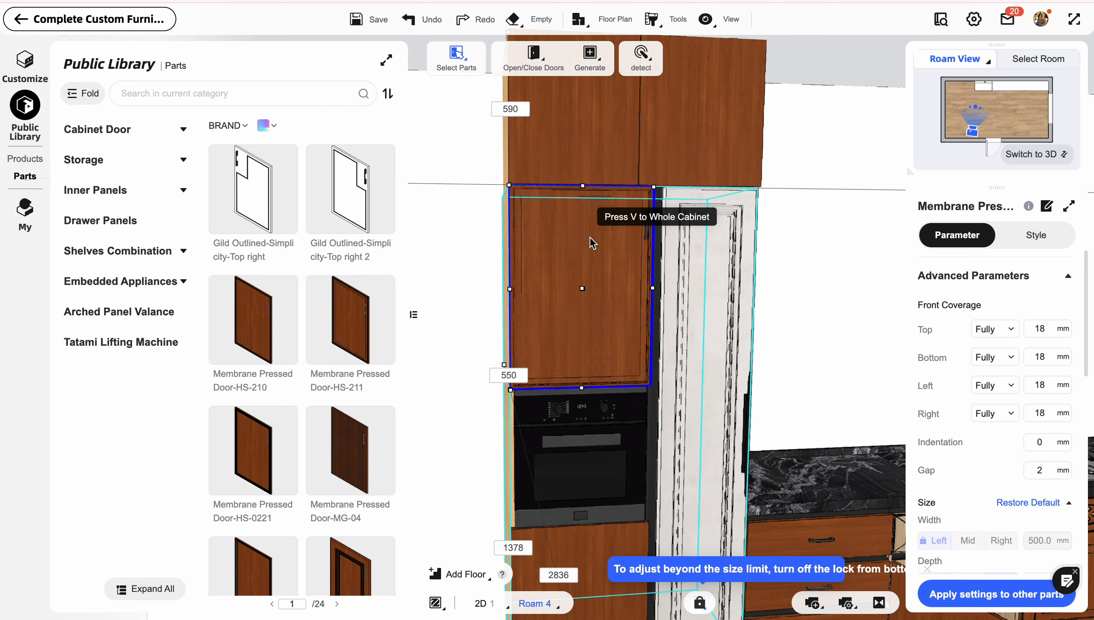
pyautogui.scroll(-3, 590, 236)
pyautogui.scroll(1, 842, 199)
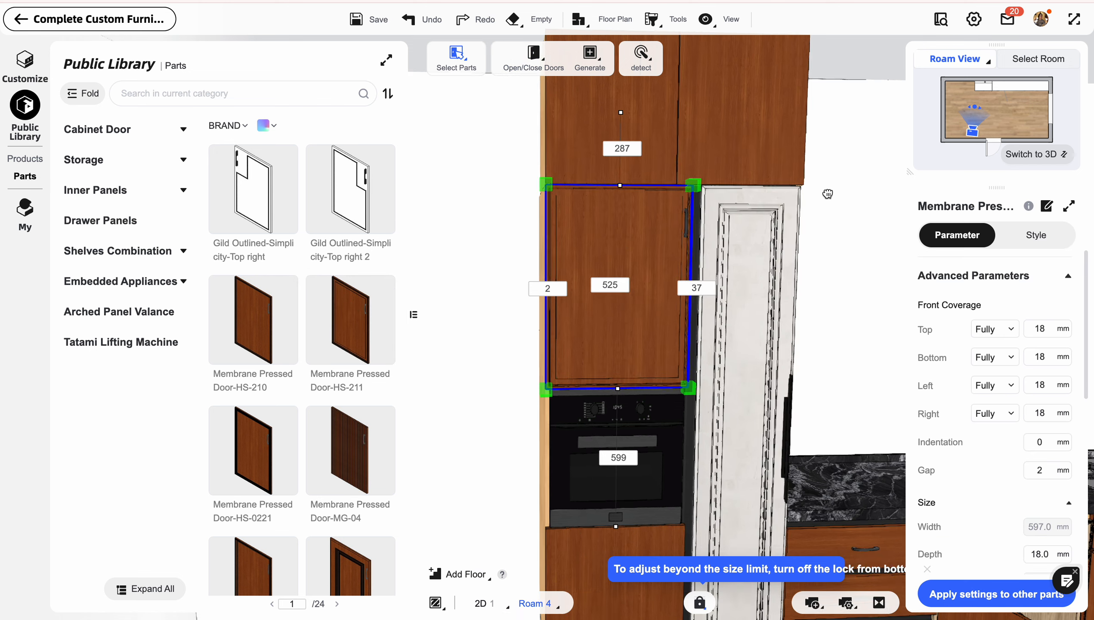
pyautogui.moveTo(740, 195); pyautogui.dragTo(810, 197, button='right')
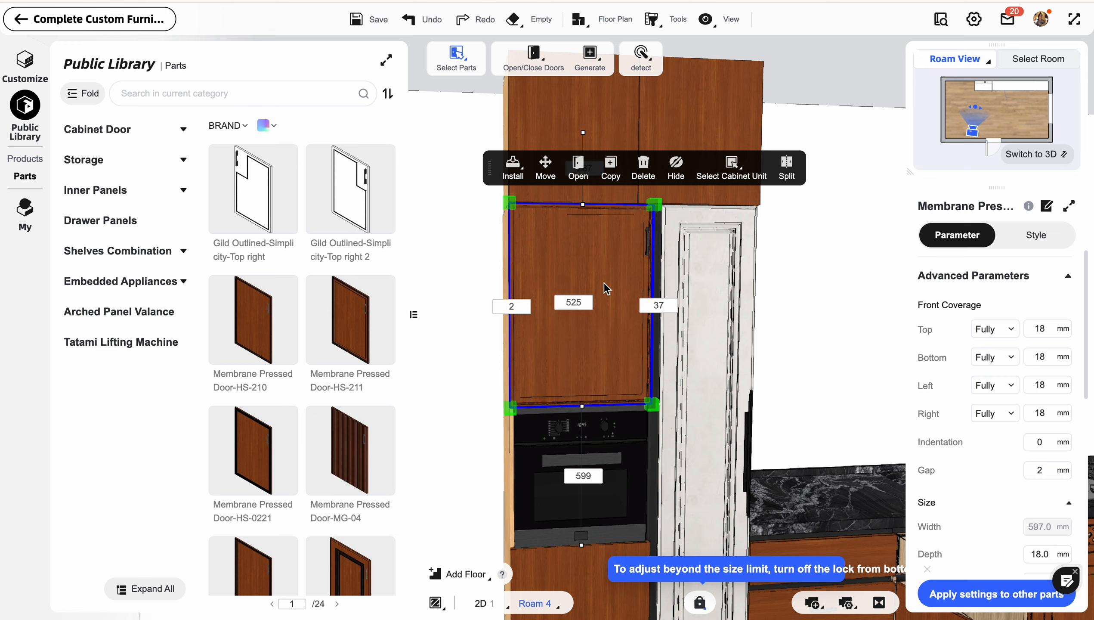
# - Delete the membrane pressed door covering the compartment above the oven
pyautogui.click(525, 228)
pyautogui.click(526, 229)
pyautogui.moveTo(477, 255); pyautogui.dragTo(491, 247, button='right')
pyautogui.scroll(-3, 526, 320)
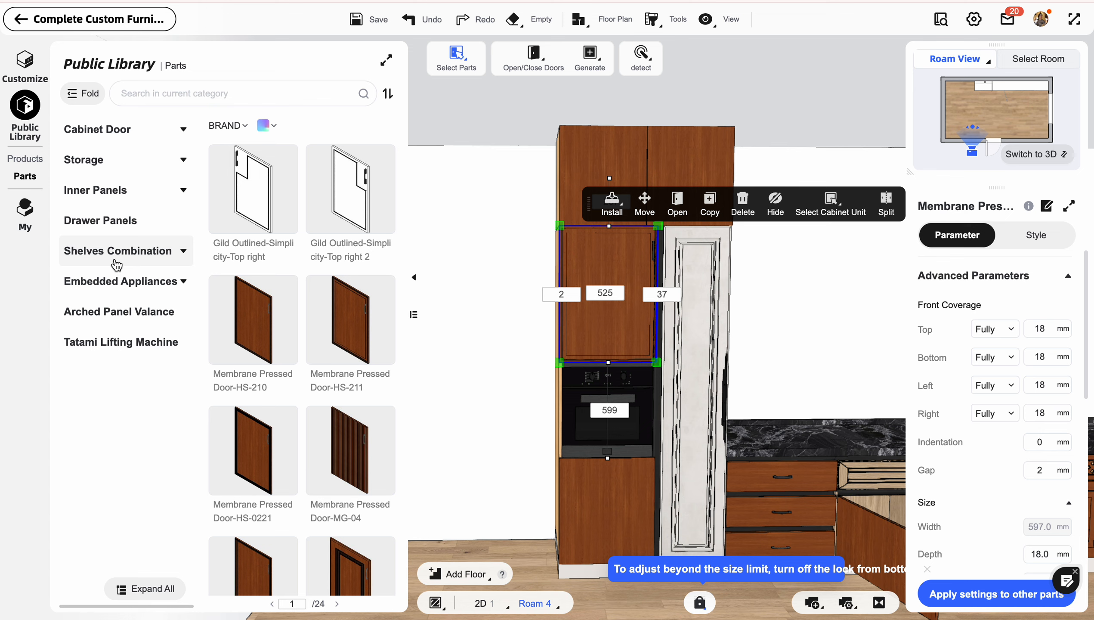
pyautogui.click(101, 220)
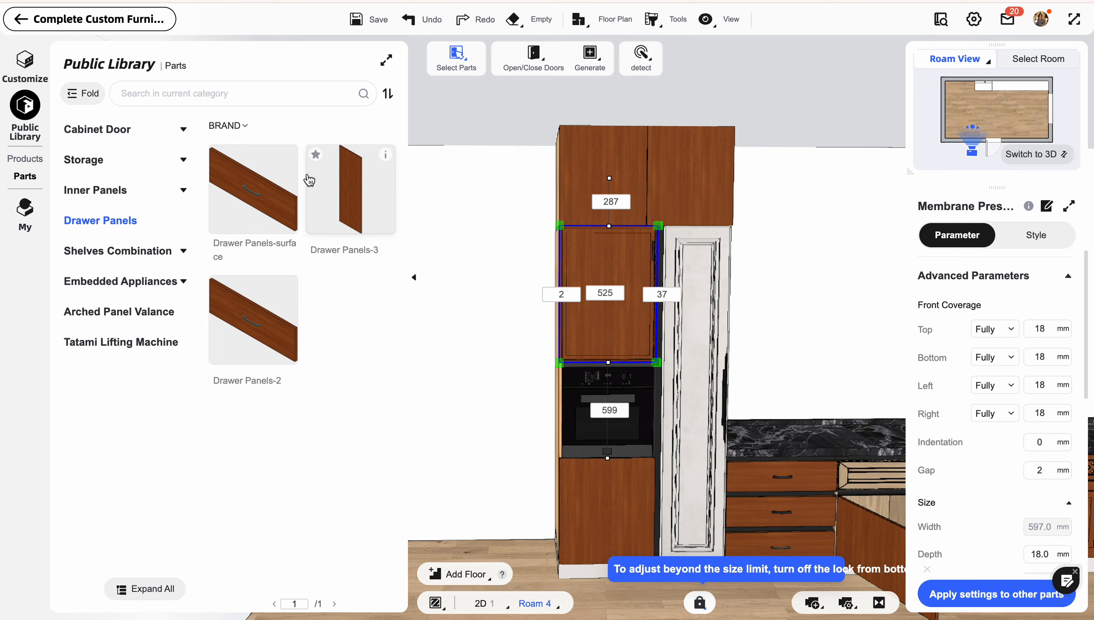
pyautogui.click(623, 288)
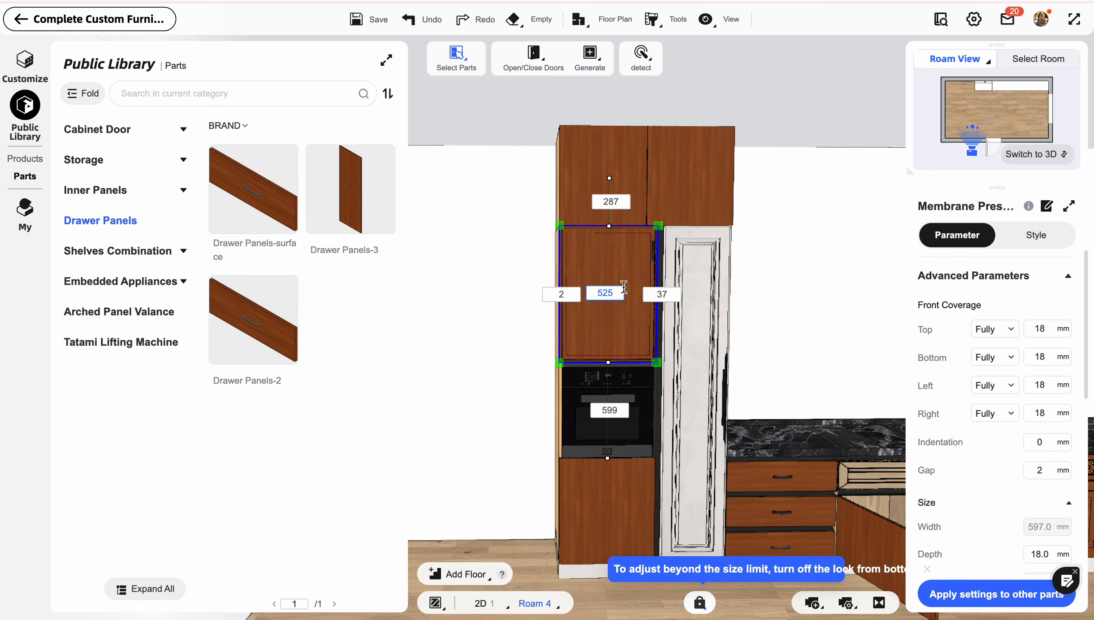
pyautogui.click(620, 259)
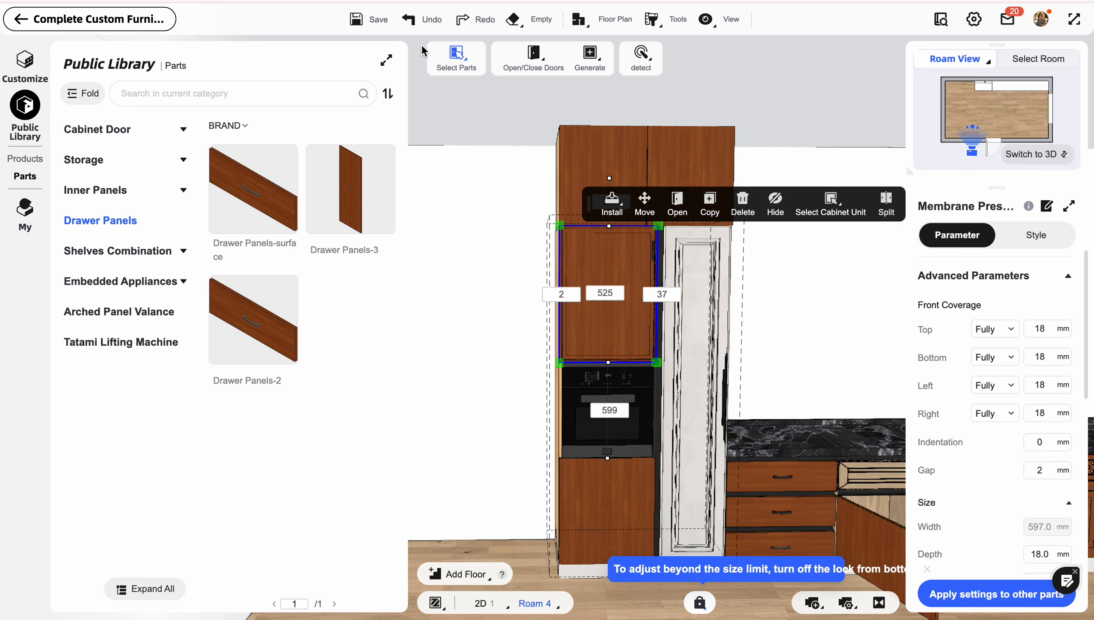
pyautogui.click(776, 208)
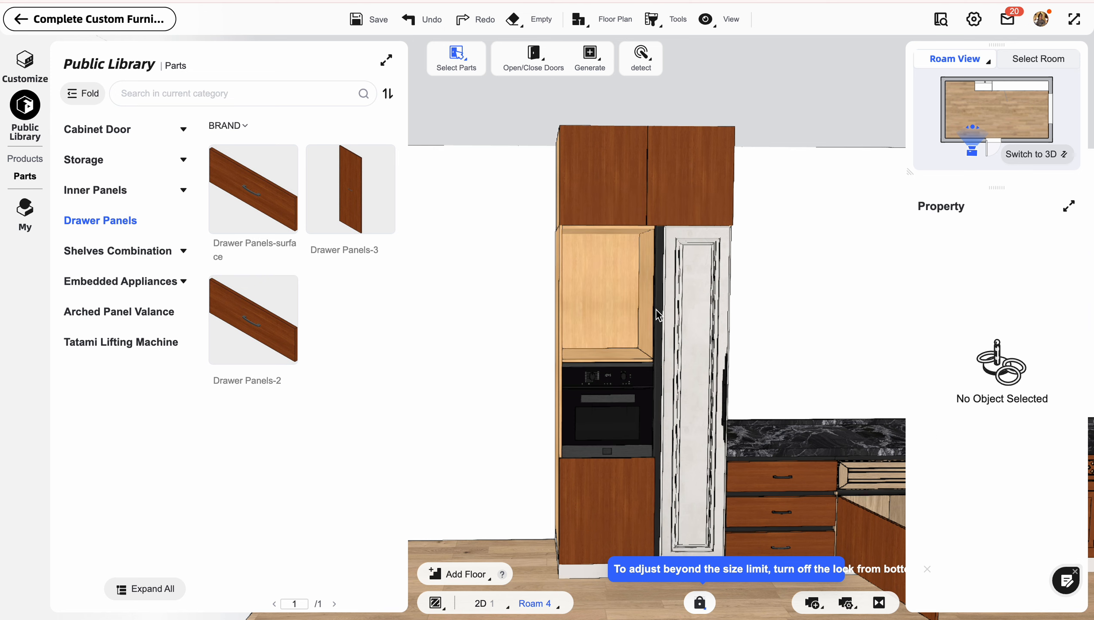
# - Fit Drawer Panels-surface from the Drawer Panels category over the open compartment above the oven
pyautogui.click(233, 214)
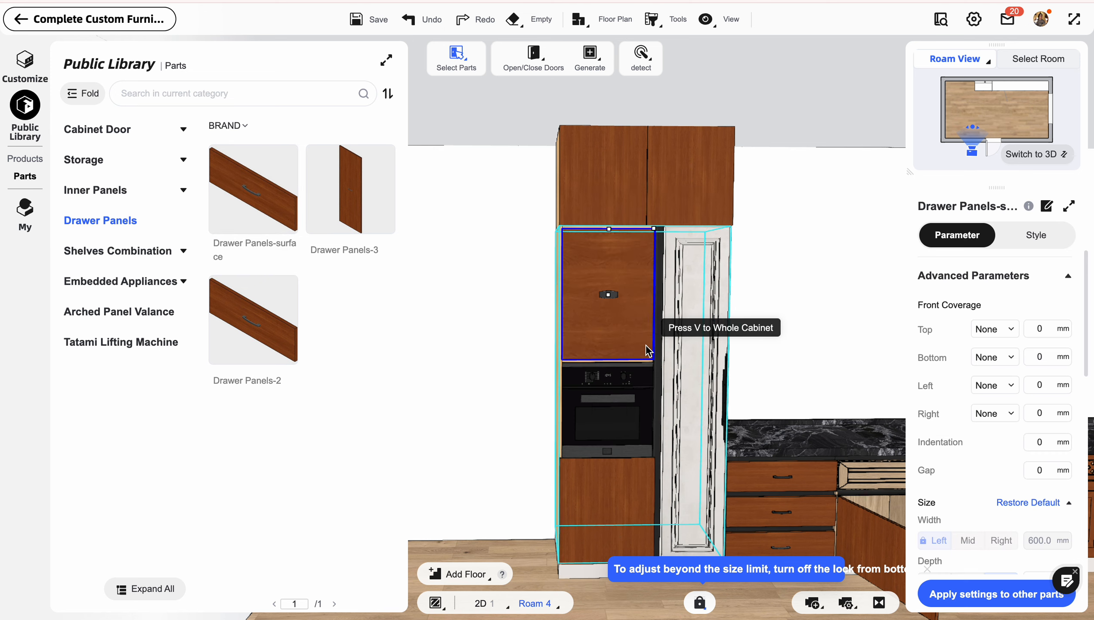
pyautogui.click(620, 313)
pyautogui.click(516, 235)
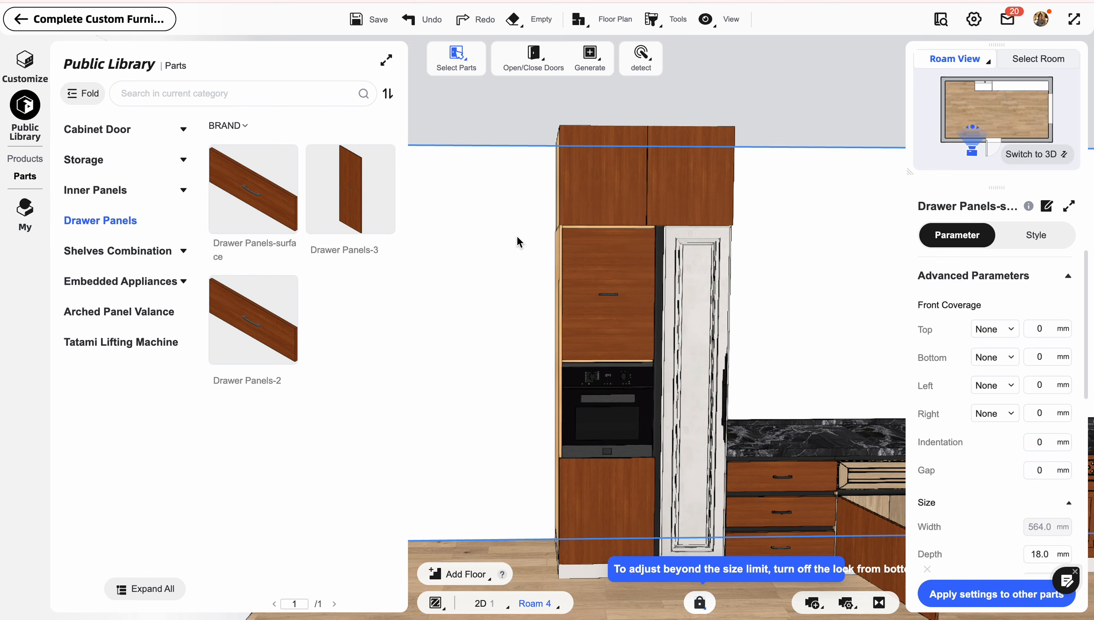
pyautogui.click(621, 257)
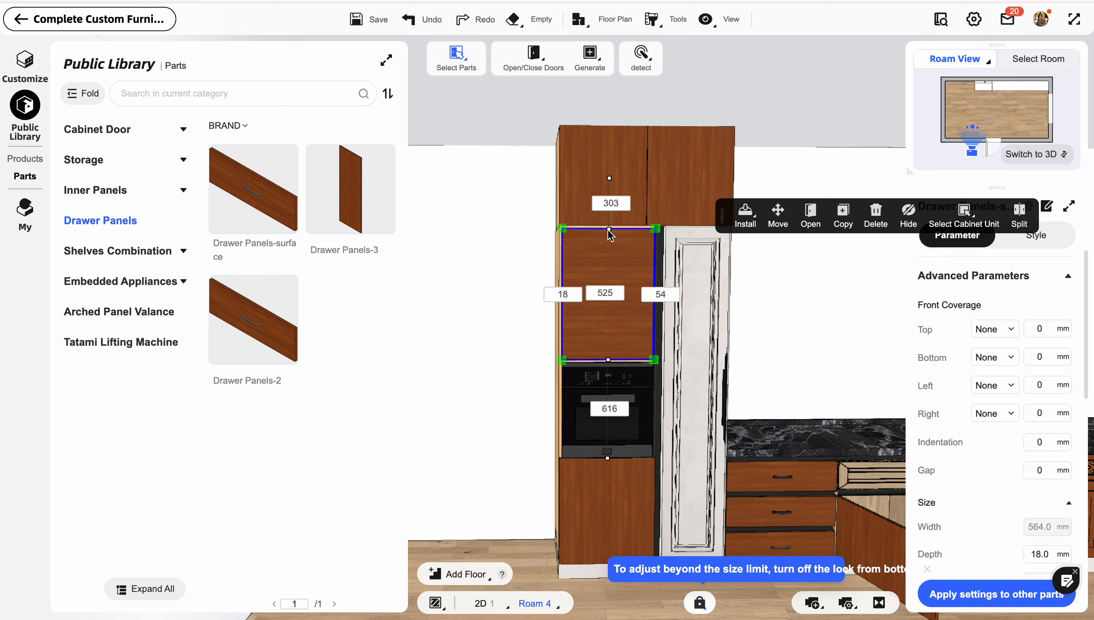
# - Browse the Shelves Combination and Arched Panel Valance categories for another part to use in the tall cabinet
pyautogui.click(136, 252)
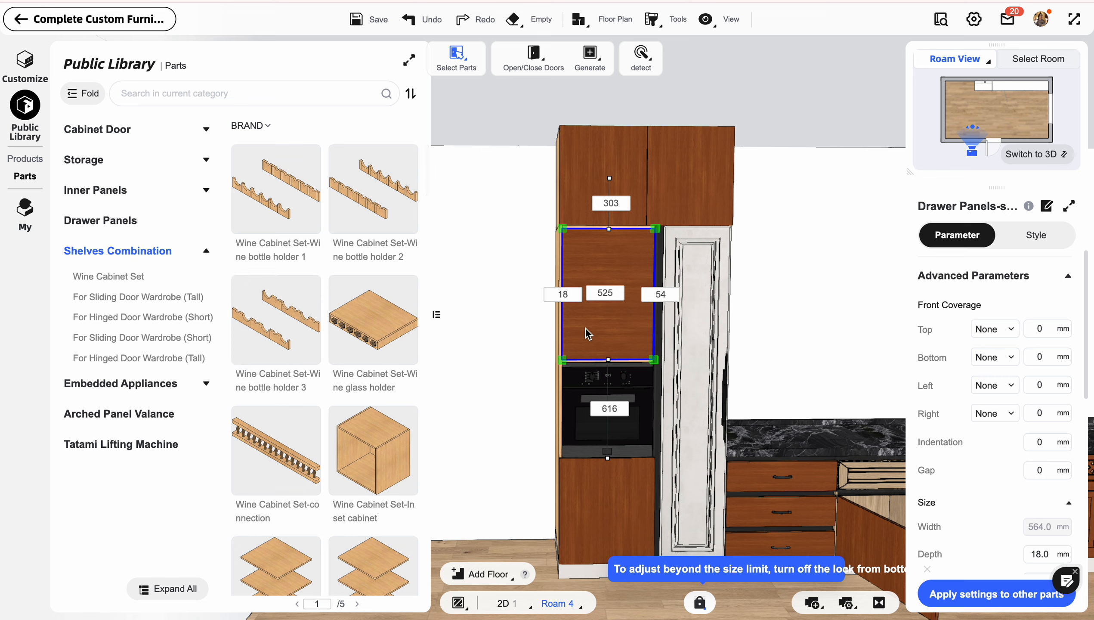
pyautogui.scroll(-7, 304, 341)
pyautogui.scroll(-8, 290, 330)
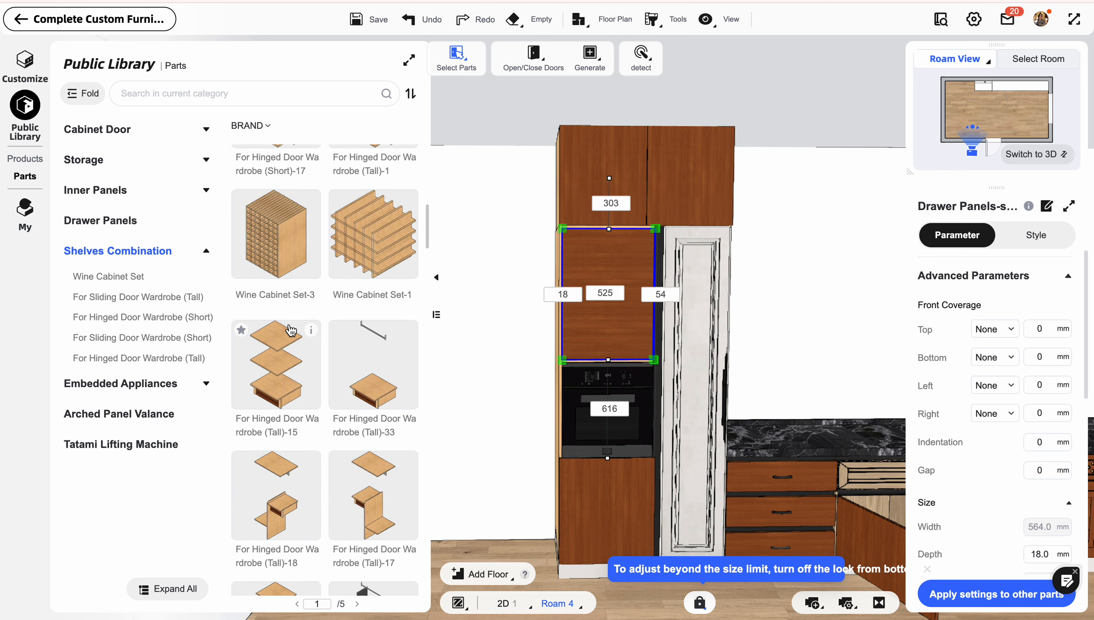
pyautogui.click(132, 416)
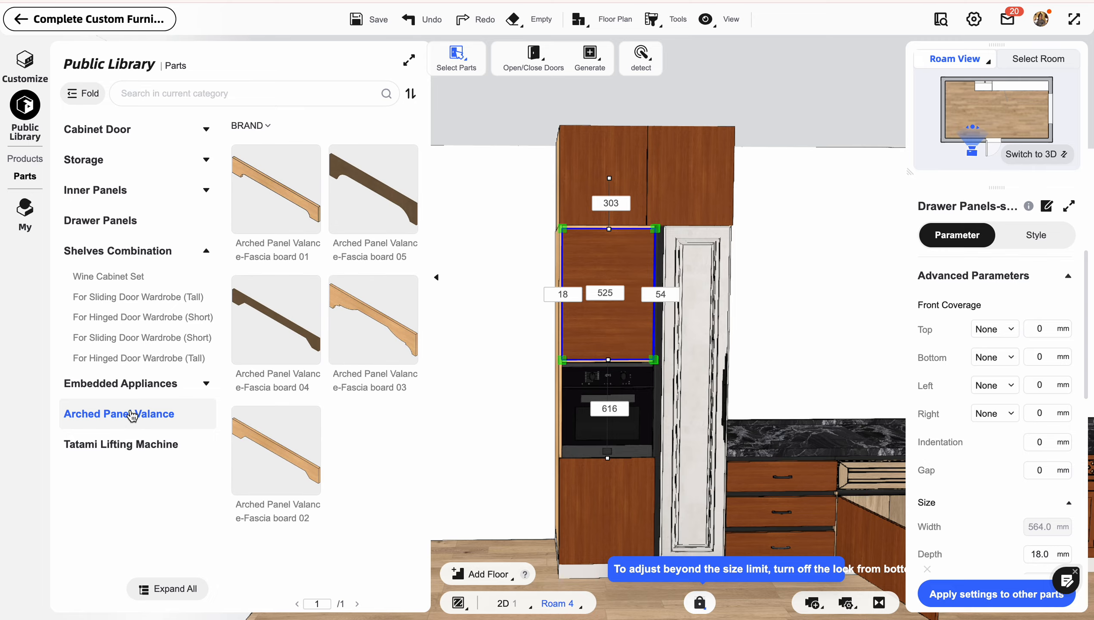
pyautogui.click(437, 279)
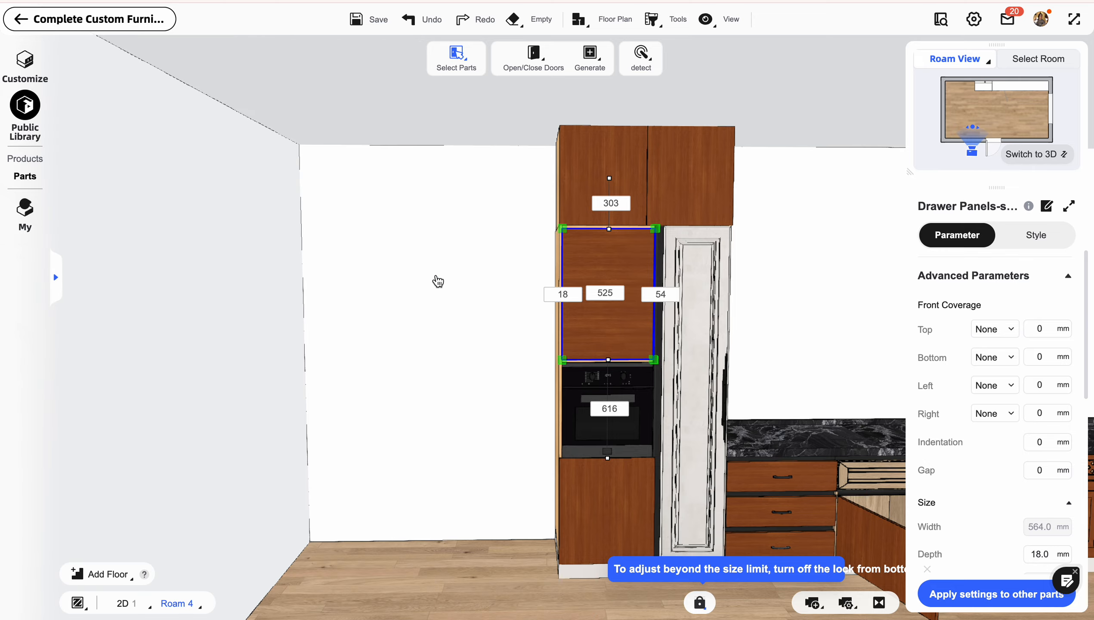
# - Examine the tall white door's Copy Properties options and door opening ranges, then leave them without copying anything
pyautogui.moveTo(428, 271); pyautogui.dragTo(357, 251)
pyautogui.click(381, 248)
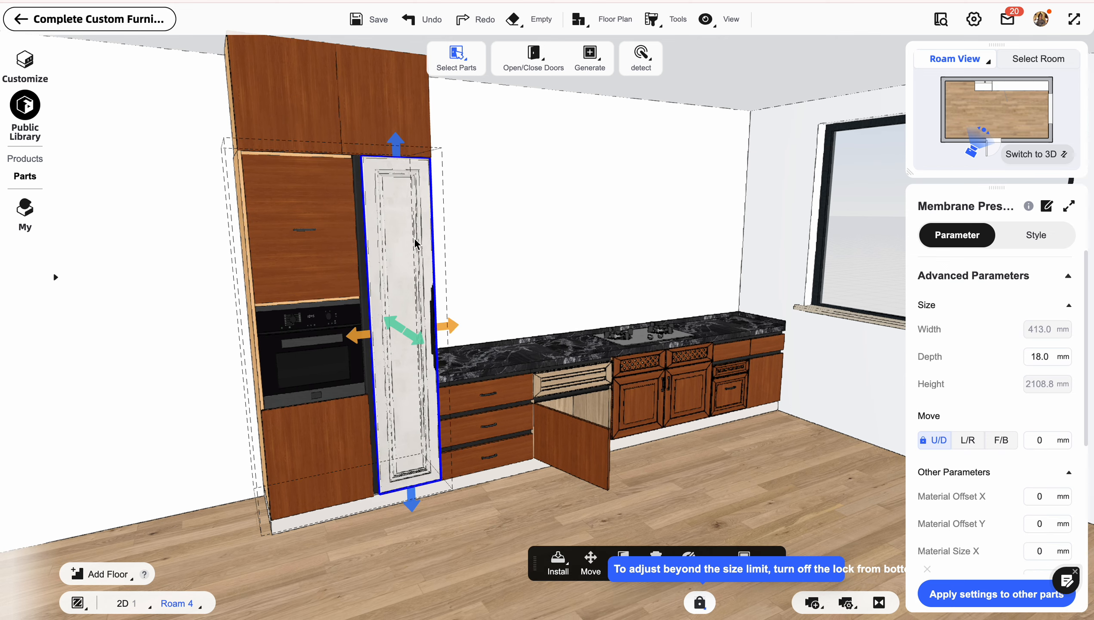
pyautogui.moveTo(536, 195); pyautogui.dragTo(566, 196)
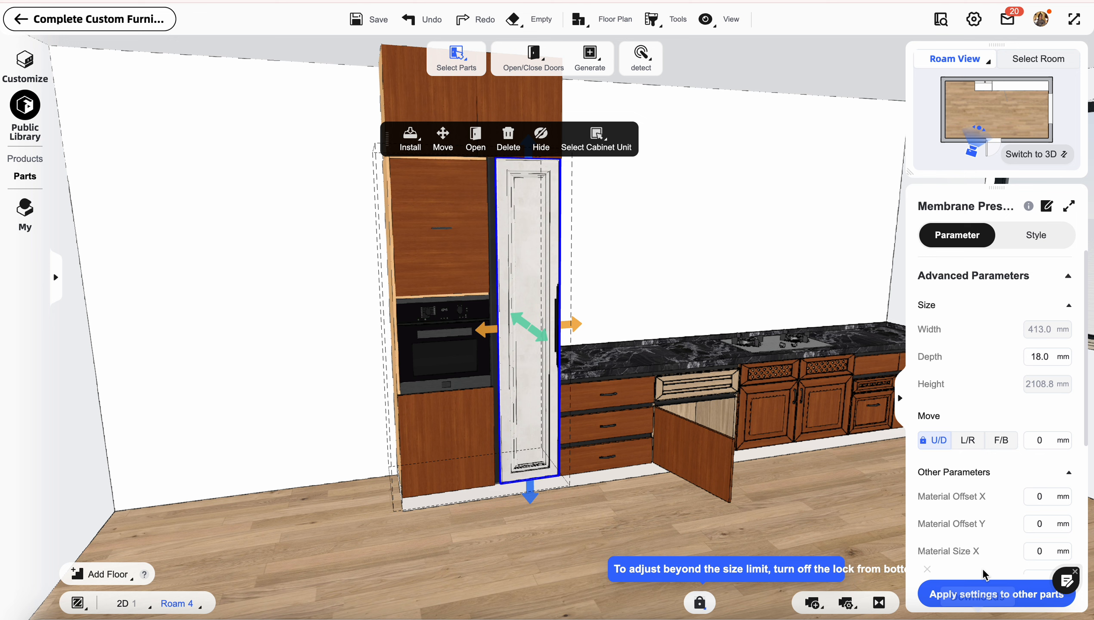
pyautogui.click(988, 593)
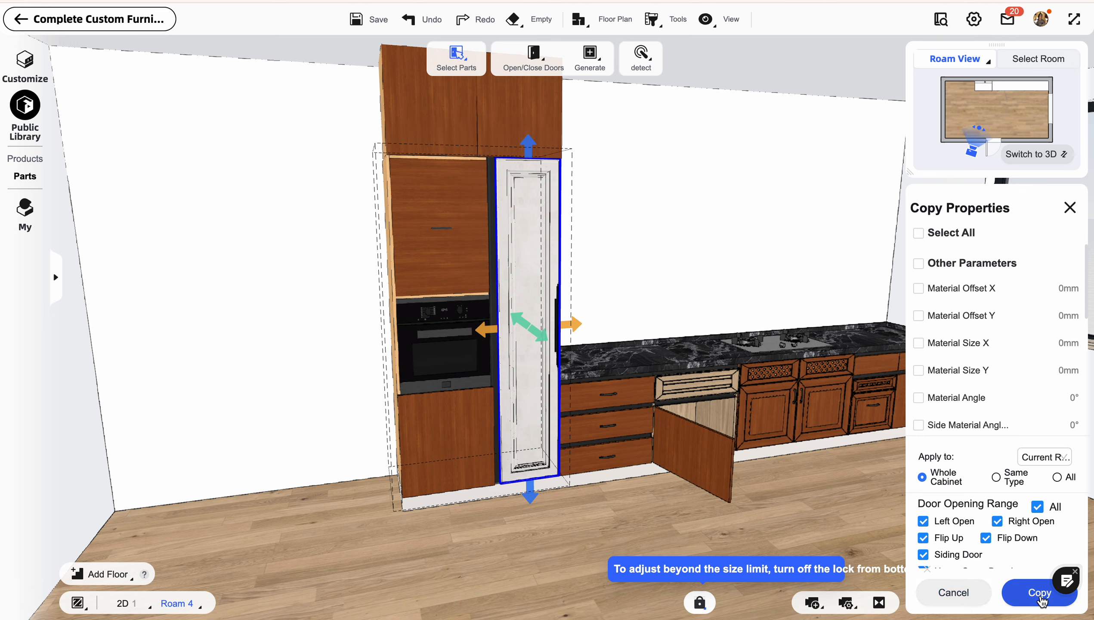
pyautogui.scroll(-1, 981, 508)
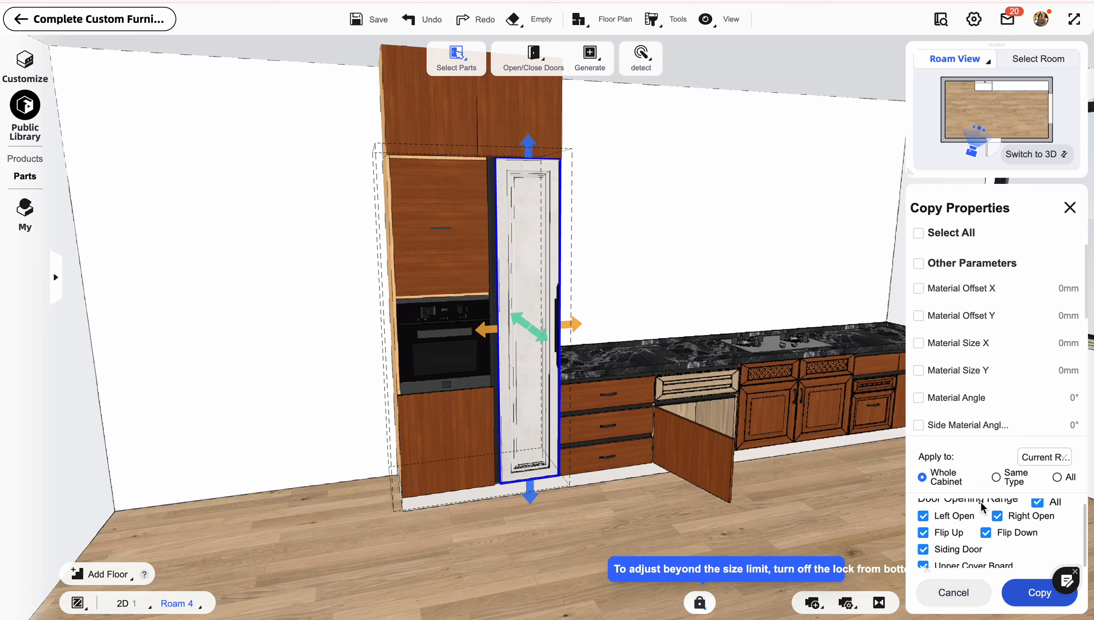
pyautogui.scroll(-1, 978, 535)
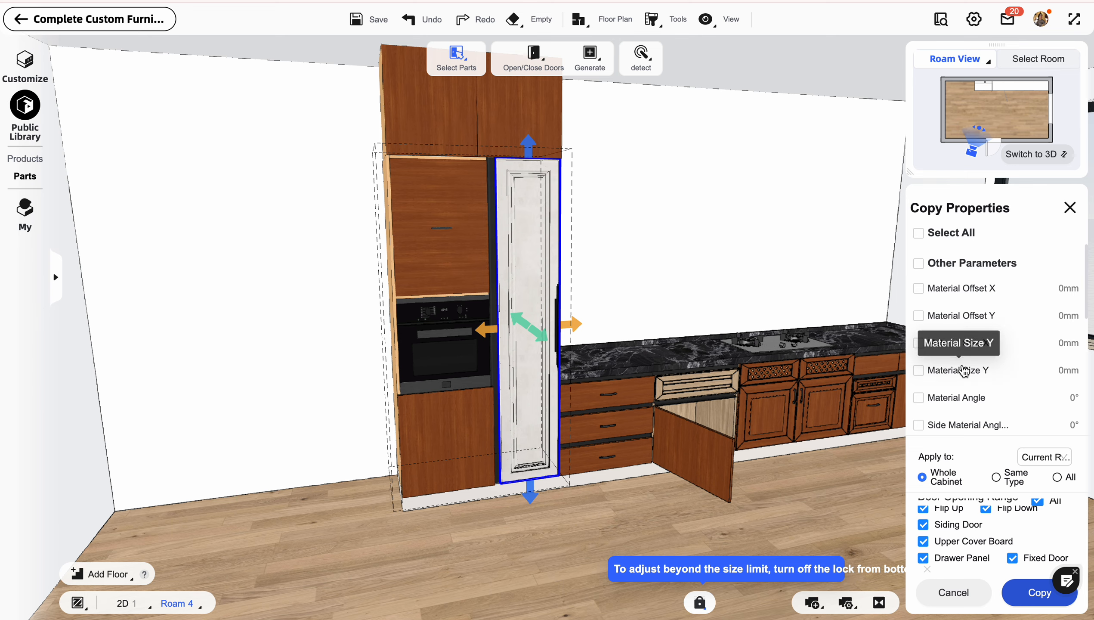
pyautogui.moveTo(151, 330); pyautogui.dragTo(229, 340)
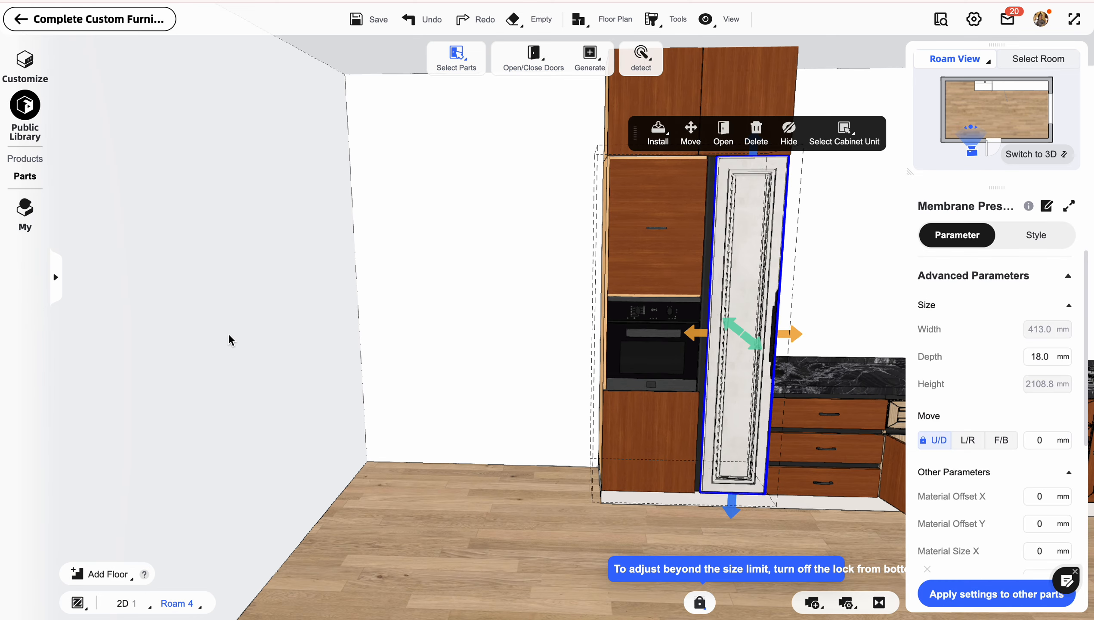
# - Delete the drawer panel from the compartment above the oven
pyautogui.moveTo(423, 493); pyautogui.dragTo(399, 493)
pyautogui.click(463, 486)
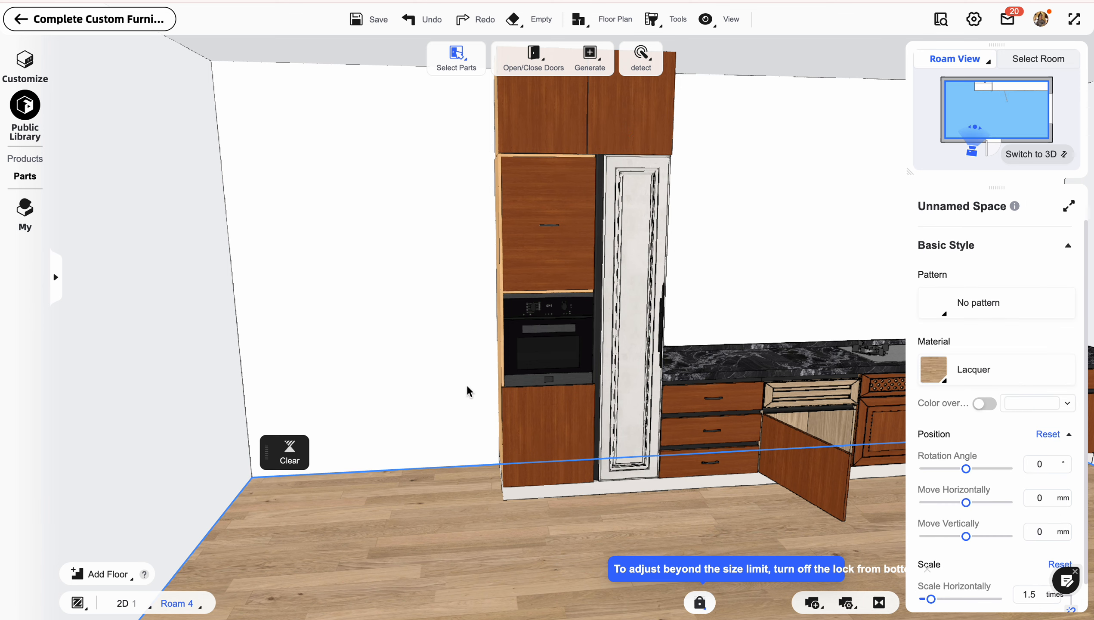
pyautogui.moveTo(439, 266)
pyautogui.mouseDown()
pyautogui.moveTo(428, 252)
pyautogui.moveTo(437, 261)
pyautogui.mouseUp()
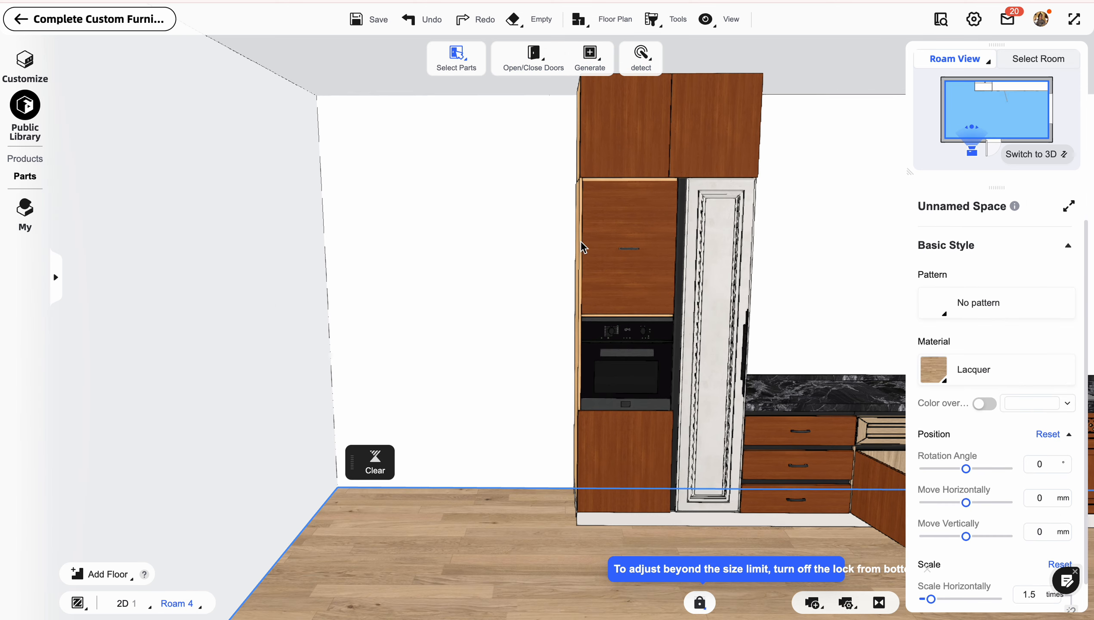
pyautogui.click(600, 243)
pyautogui.press('Delete')
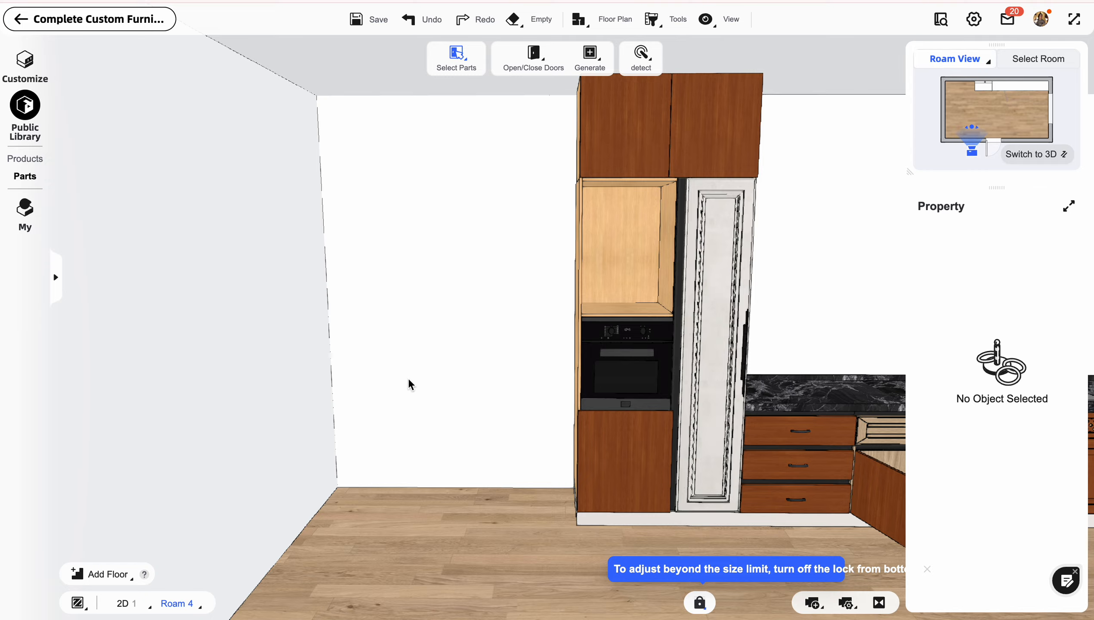
# - Leave the custom furniture editor and open the model search in the Decorate furniture library
pyautogui.moveTo(463, 520); pyautogui.dragTo(466, 494)
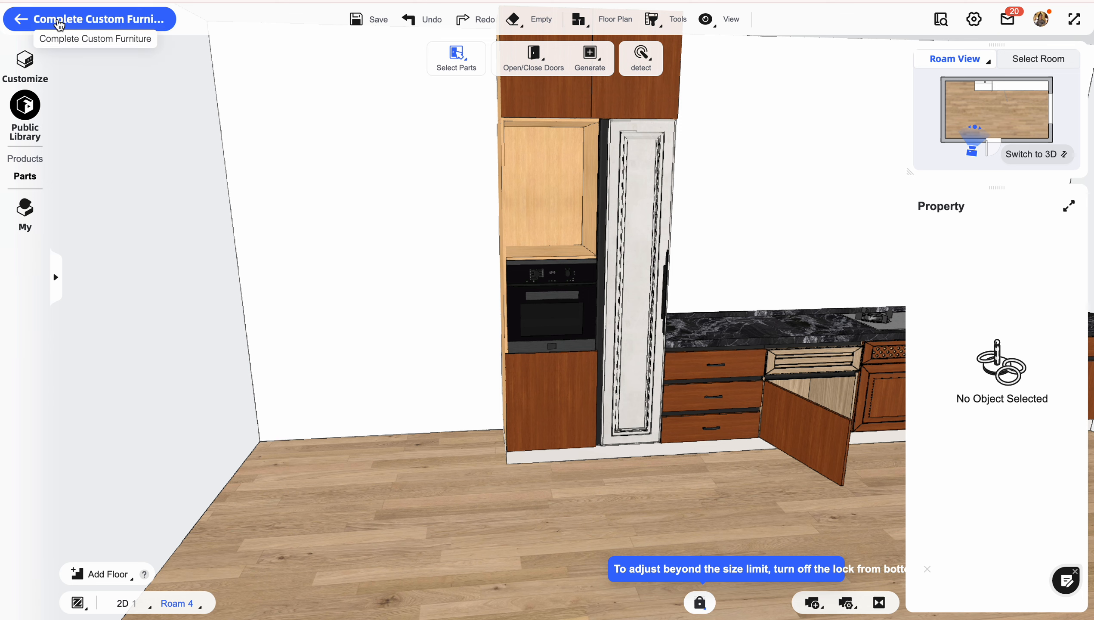
pyautogui.click(23, 19)
pyautogui.click(24, 106)
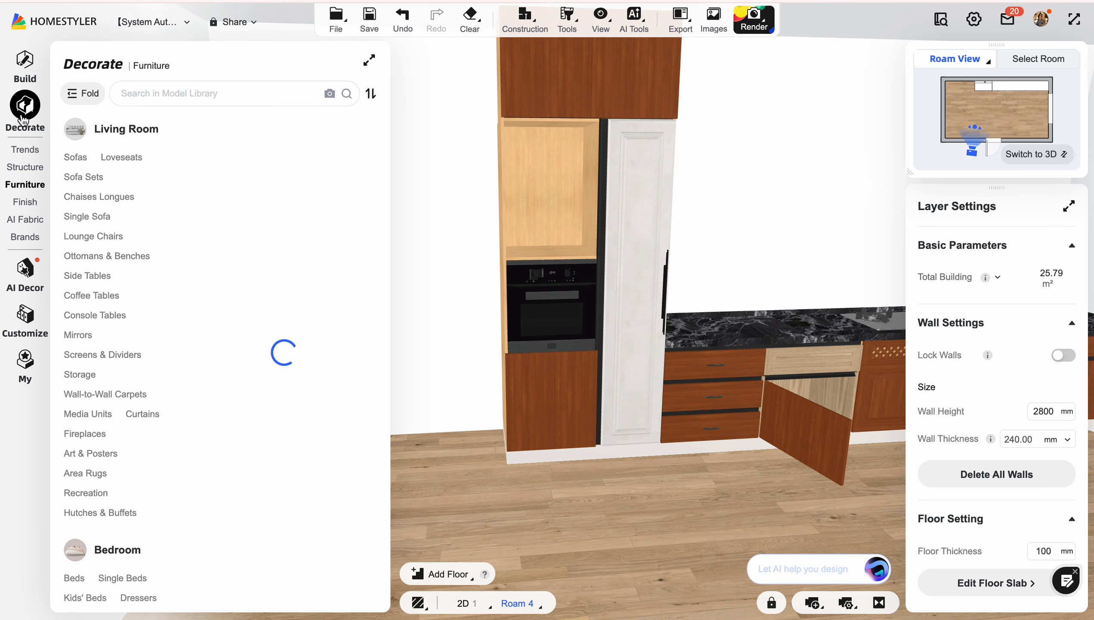
pyautogui.click(179, 89)
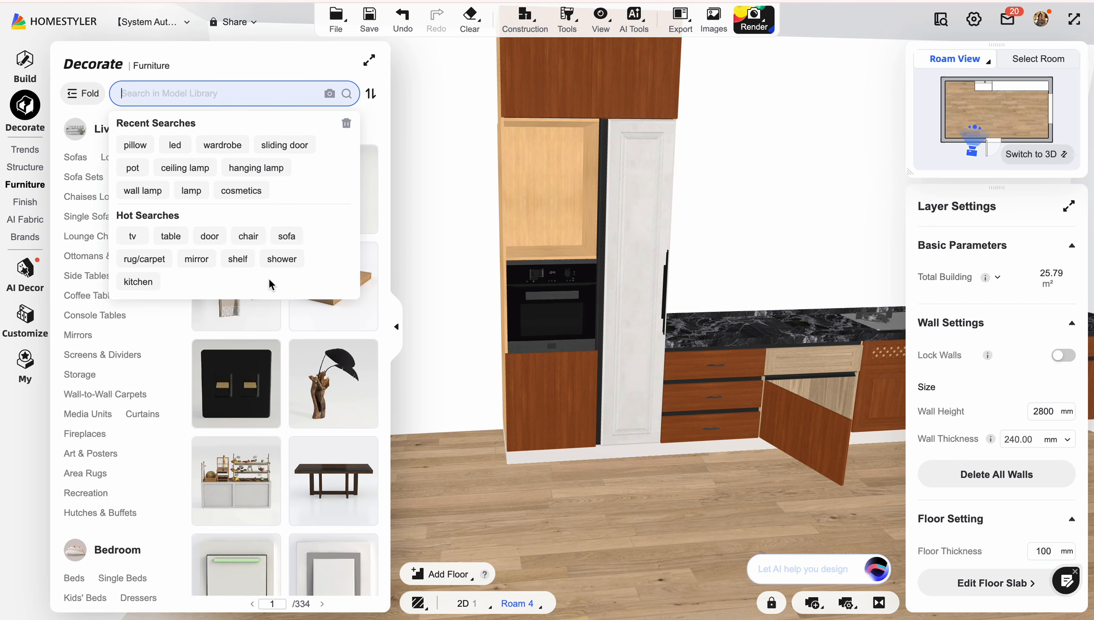
pyautogui.write('ышск')
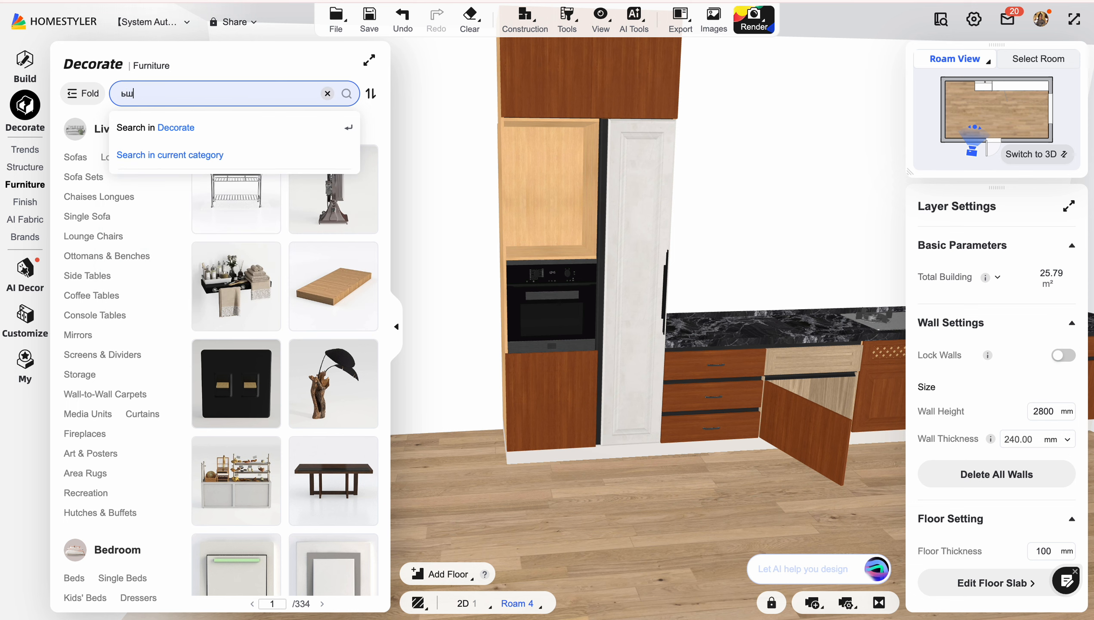
pyautogui.press('BackSpace')
pyautogui.press('BackSpace')
pyautogui.press('BackSpace')
pyautogui.press('BackSpace')
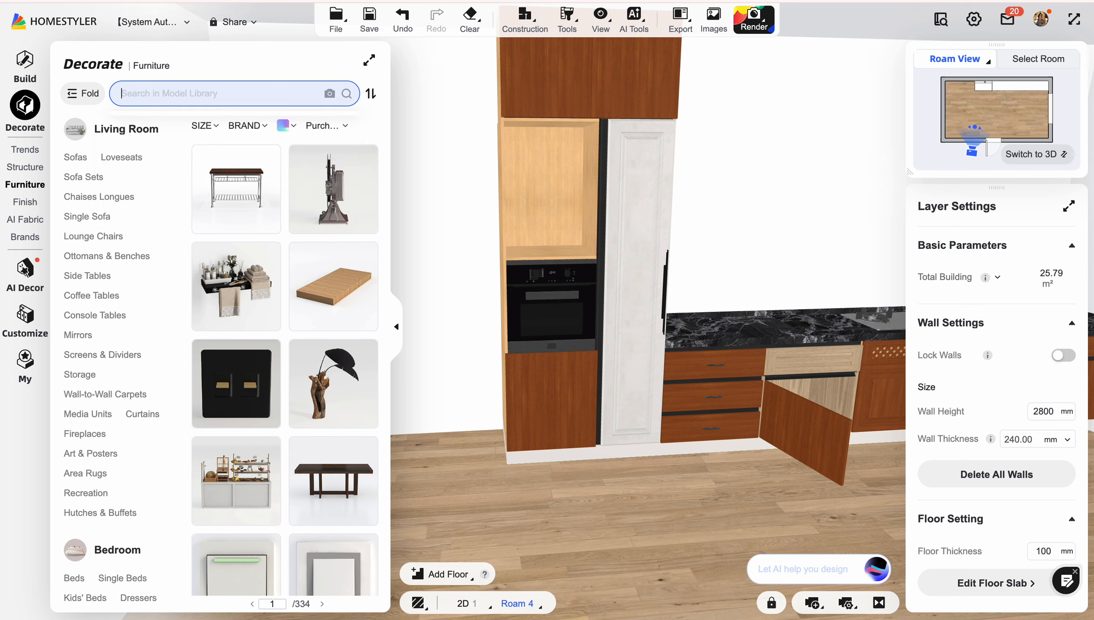
# - Search the model library for "microwave"
pyautogui.hotkey('ctrl', 'space')
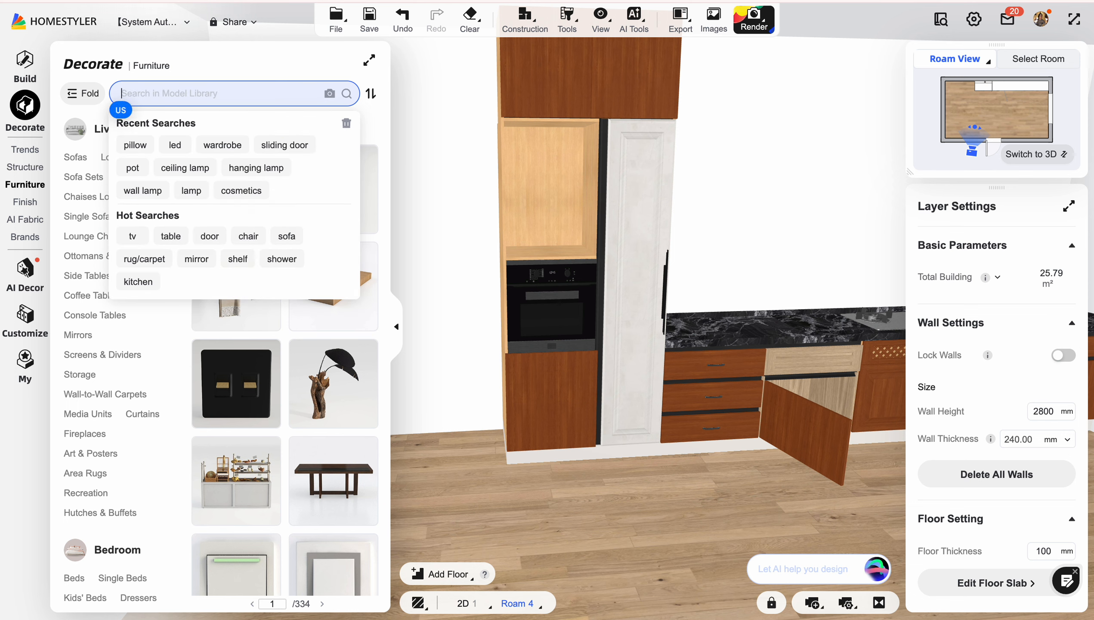
pyautogui.write('microwave')
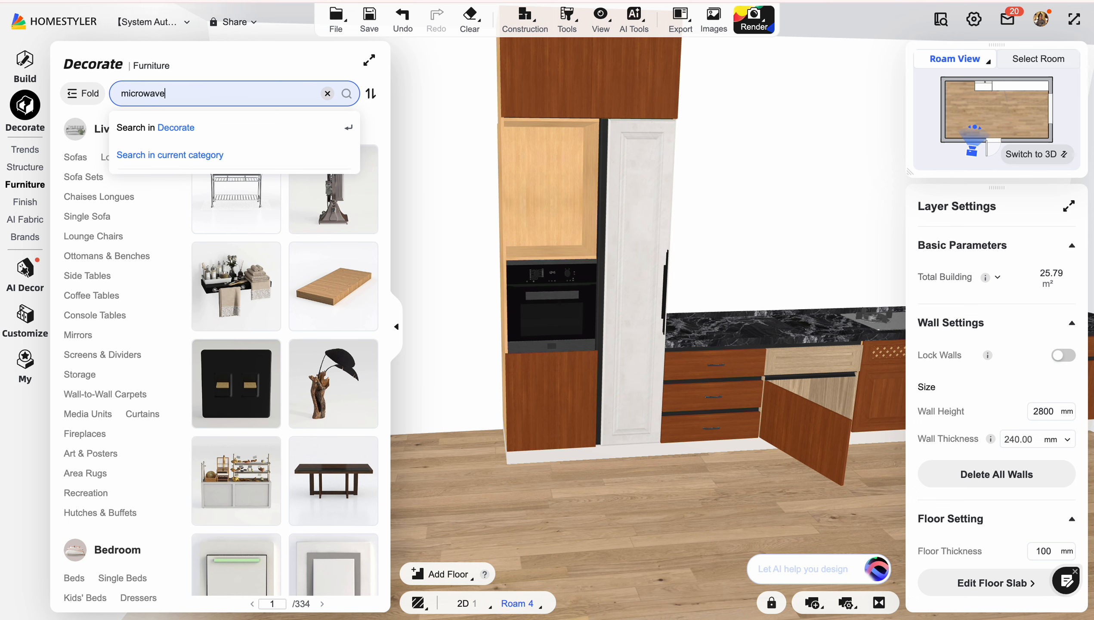
pyautogui.press('Return')
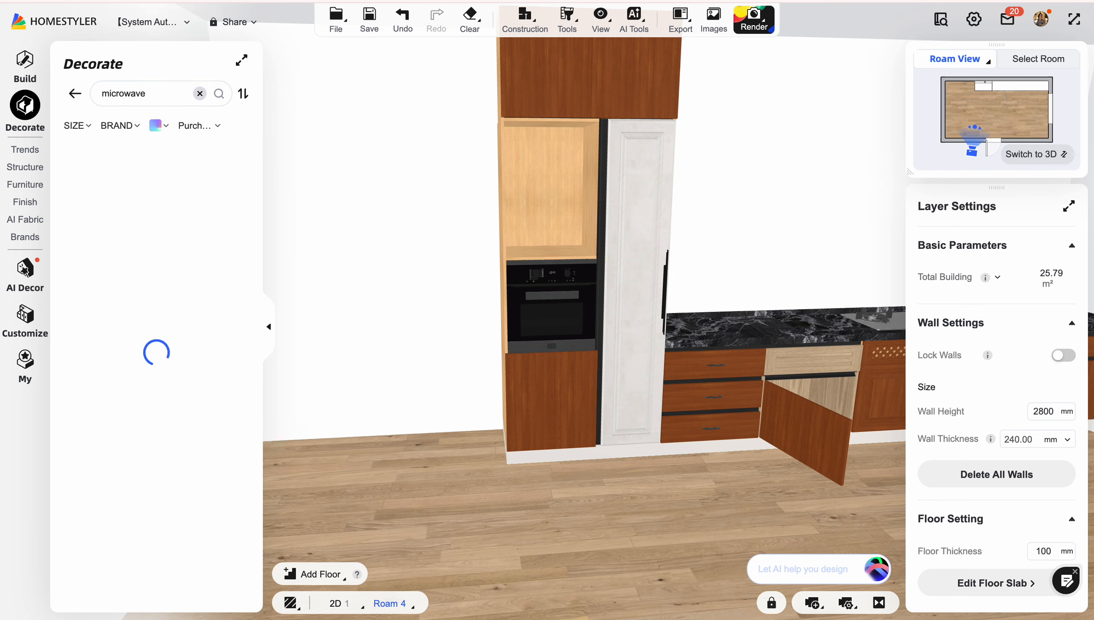
# - Place the first microwave model in the open compartment above the oven and lower it to an elevation of 1394 mm
pyautogui.click(128, 190)
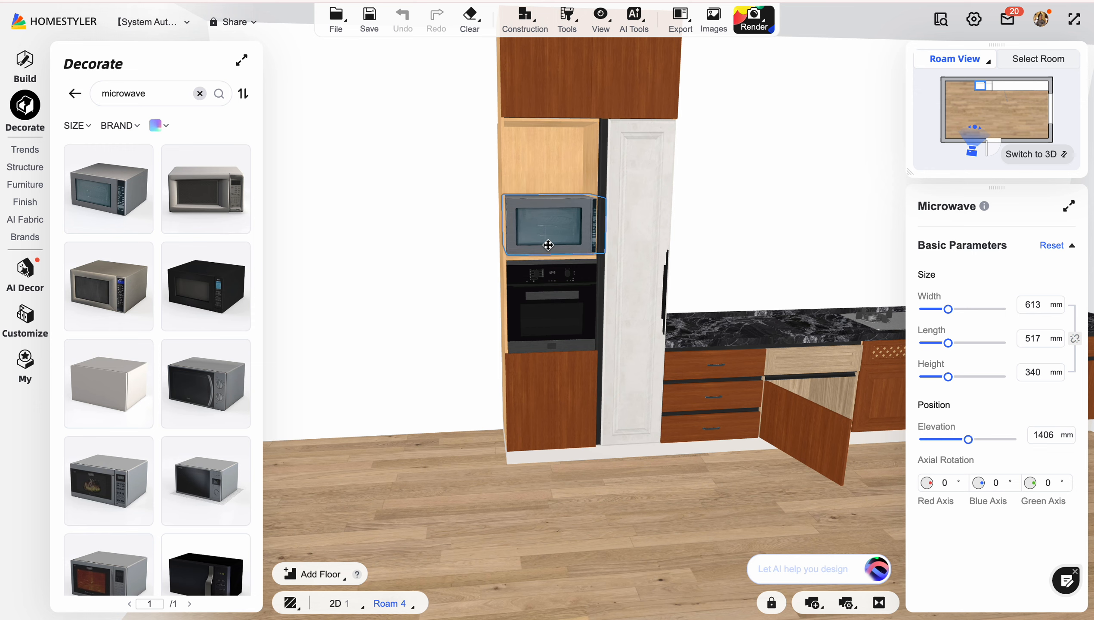
pyautogui.click(559, 238)
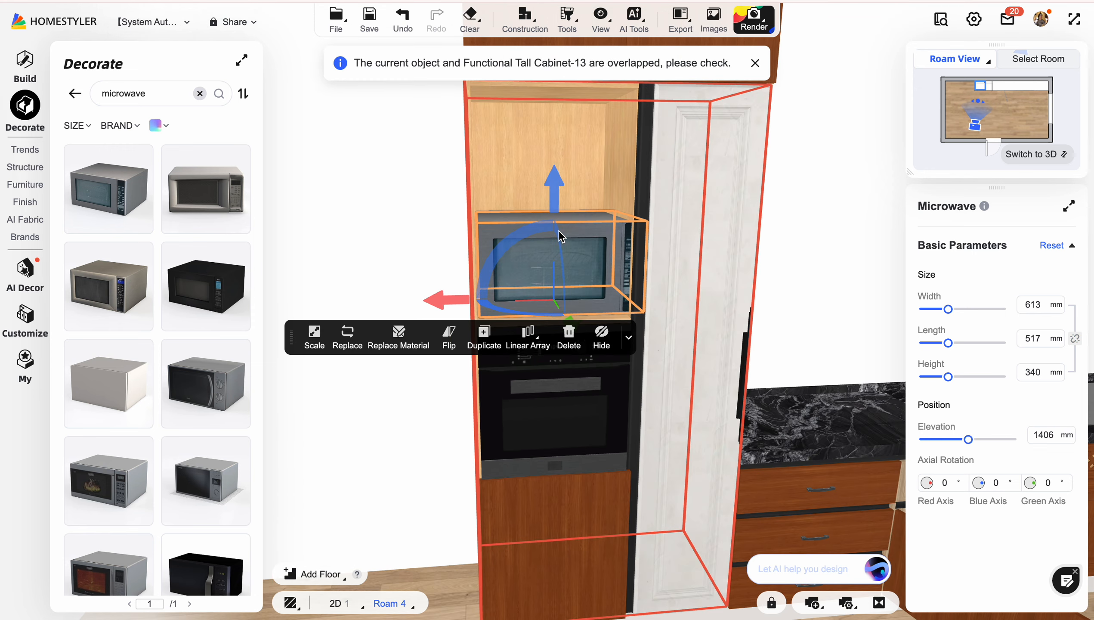
pyautogui.scroll(5, 562, 236)
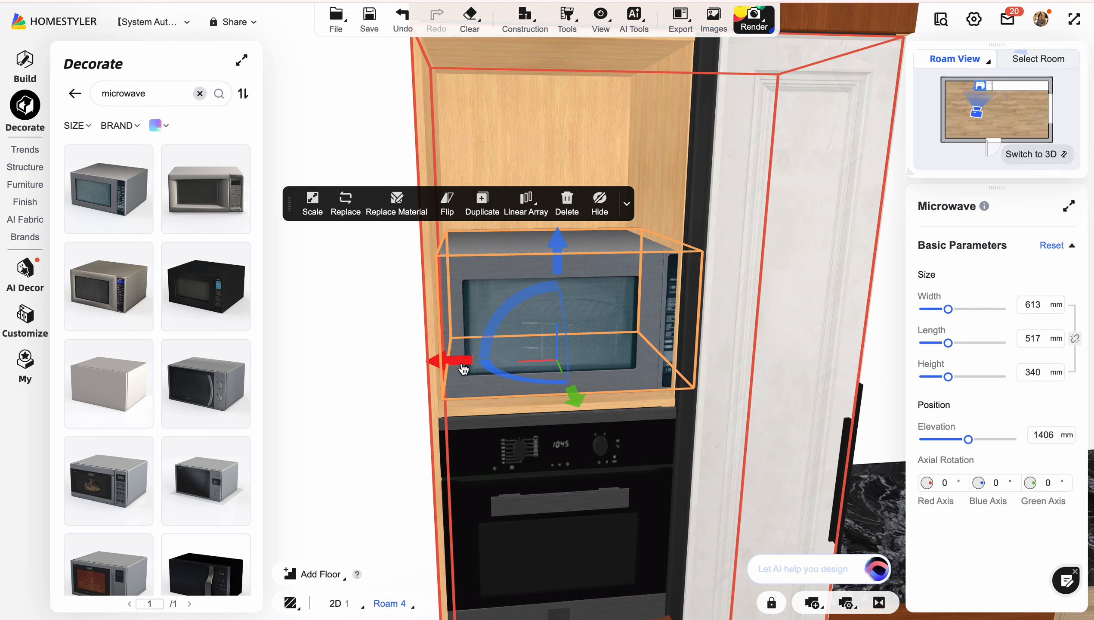
pyautogui.moveTo(462, 365); pyautogui.dragTo(457, 364)
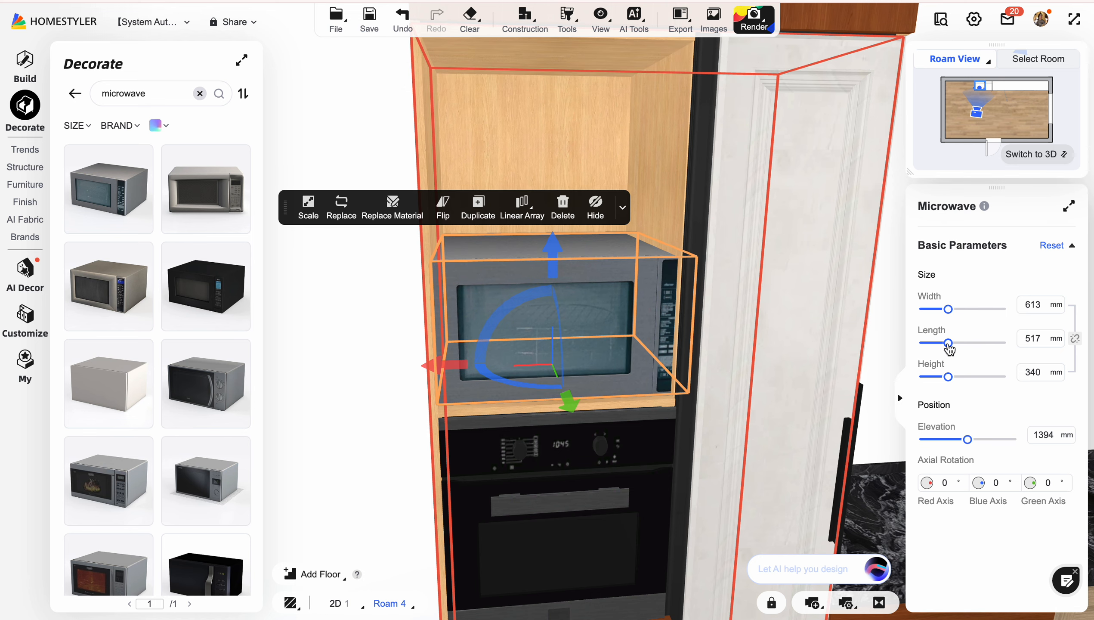
# - Set the microwave's length to 531 mm and width to about 582 mm, and adjust its sideways position in the compartment
pyautogui.moveTo(947, 344); pyautogui.dragTo(949, 312)
pyautogui.moveTo(453, 369); pyautogui.dragTo(447, 370)
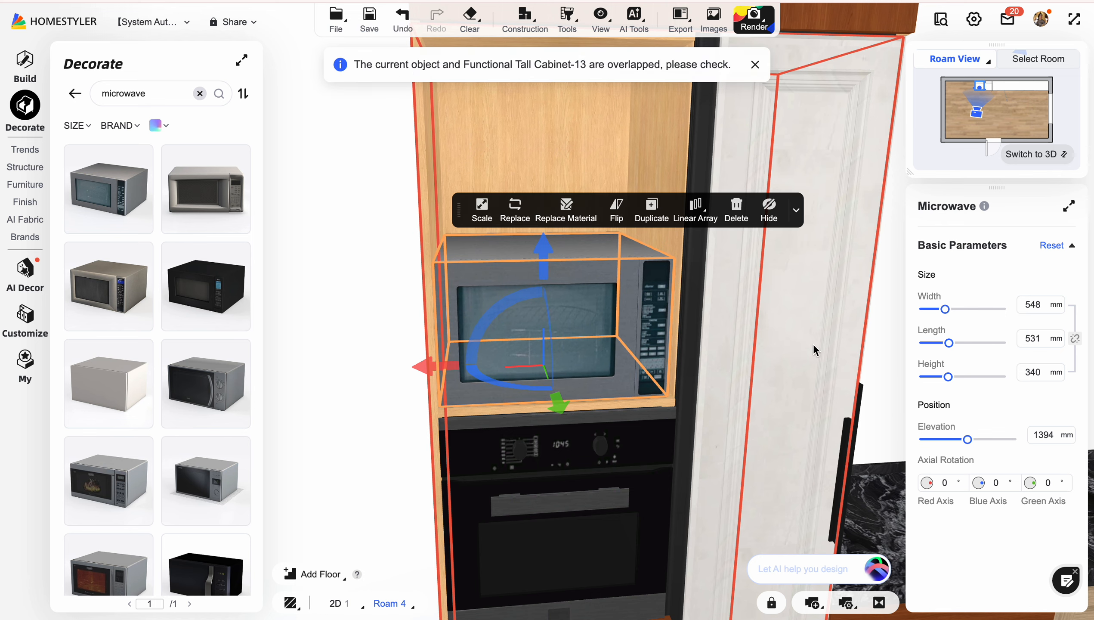
pyautogui.click(1057, 303)
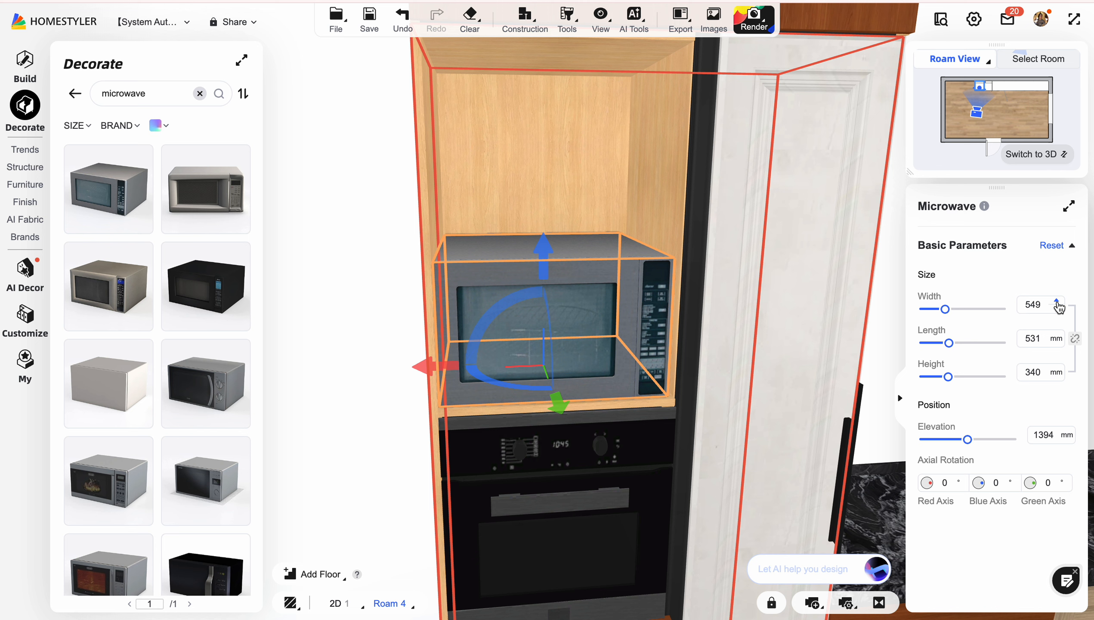
pyautogui.click(948, 308)
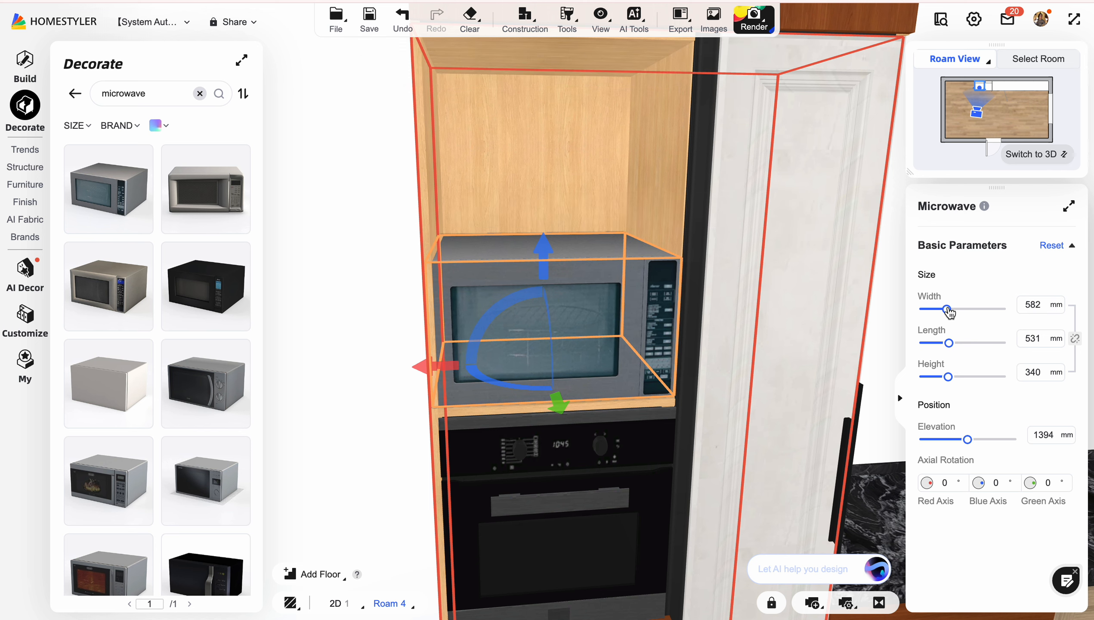
pyautogui.moveTo(447, 372); pyautogui.dragTo(451, 366)
pyautogui.click(666, 476)
pyautogui.click(650, 348)
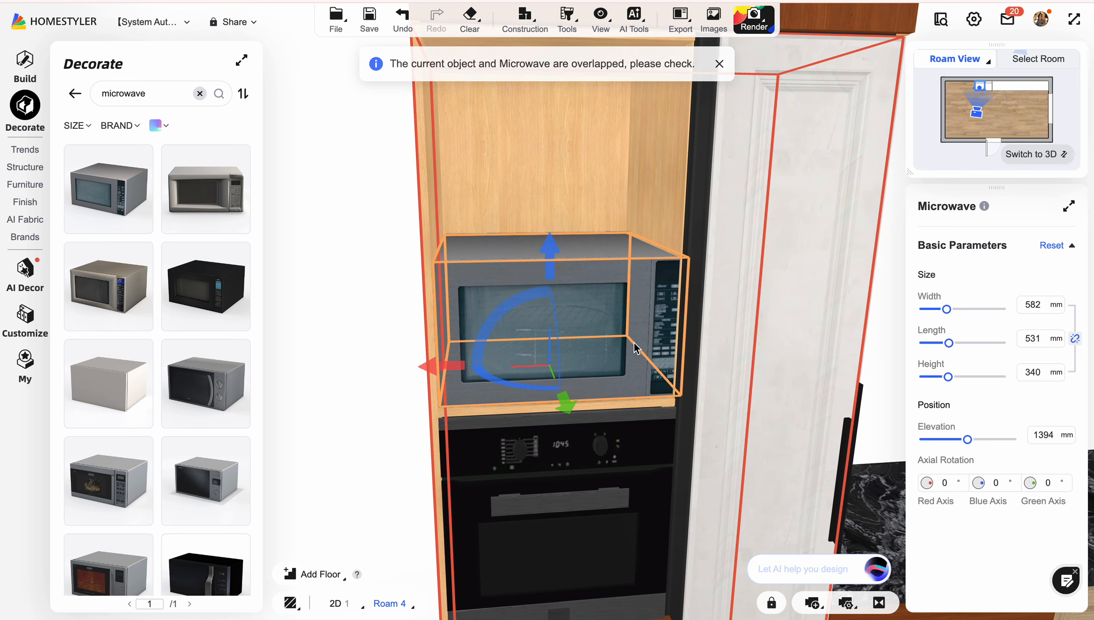
# - Set the microwave's width to 575 mm and nudge it slightly toward the compartment's left side
pyautogui.click(1042, 304)
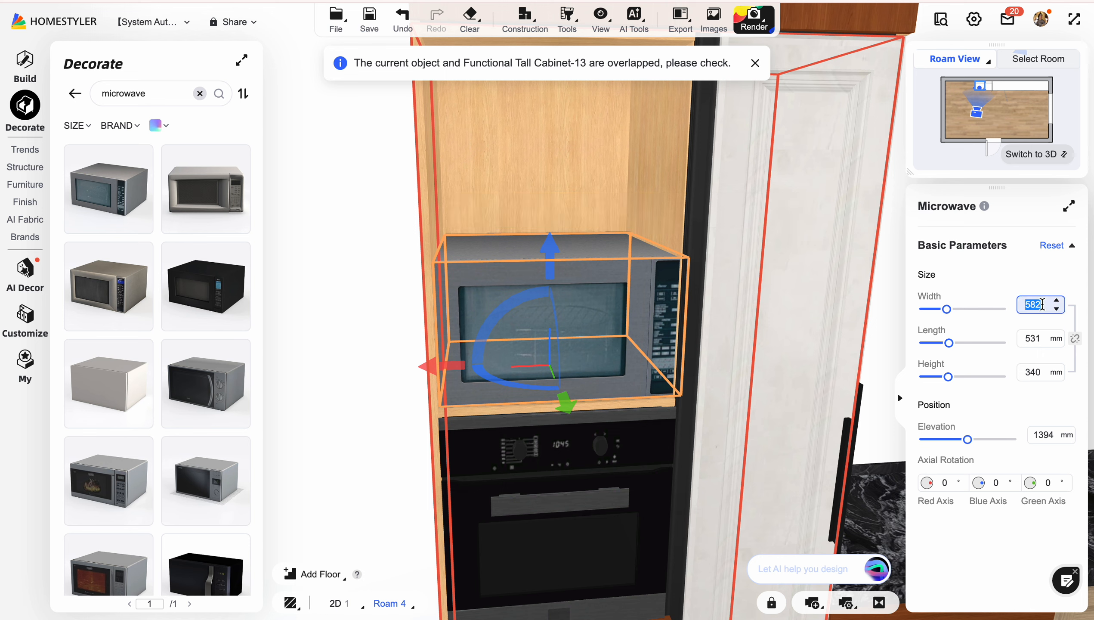
pyautogui.write('575')
pyautogui.press('Return')
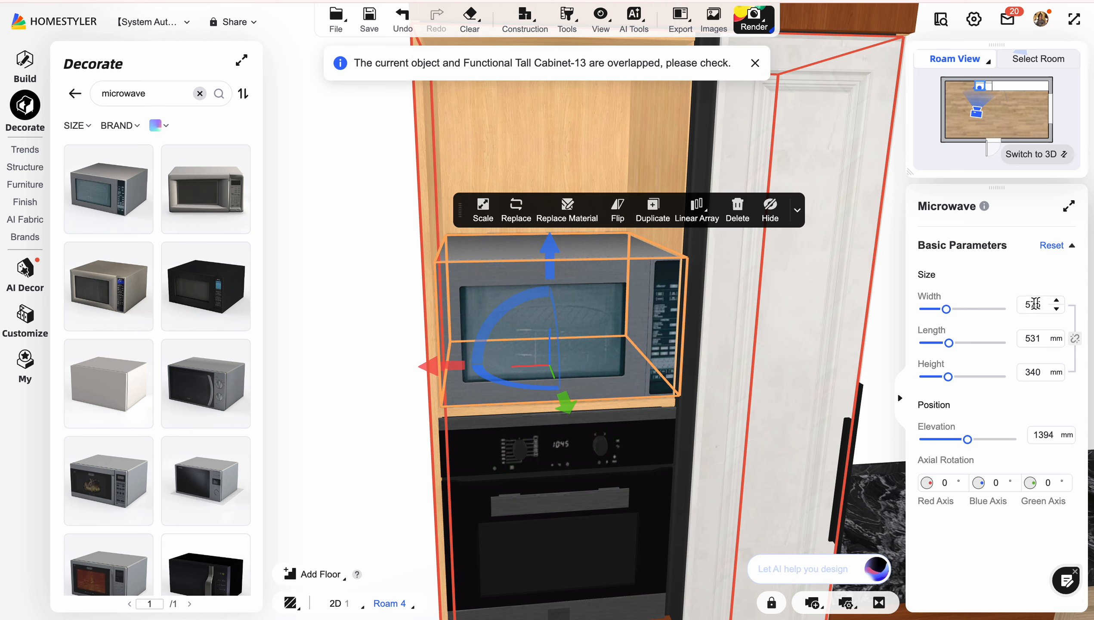
pyautogui.click(352, 356)
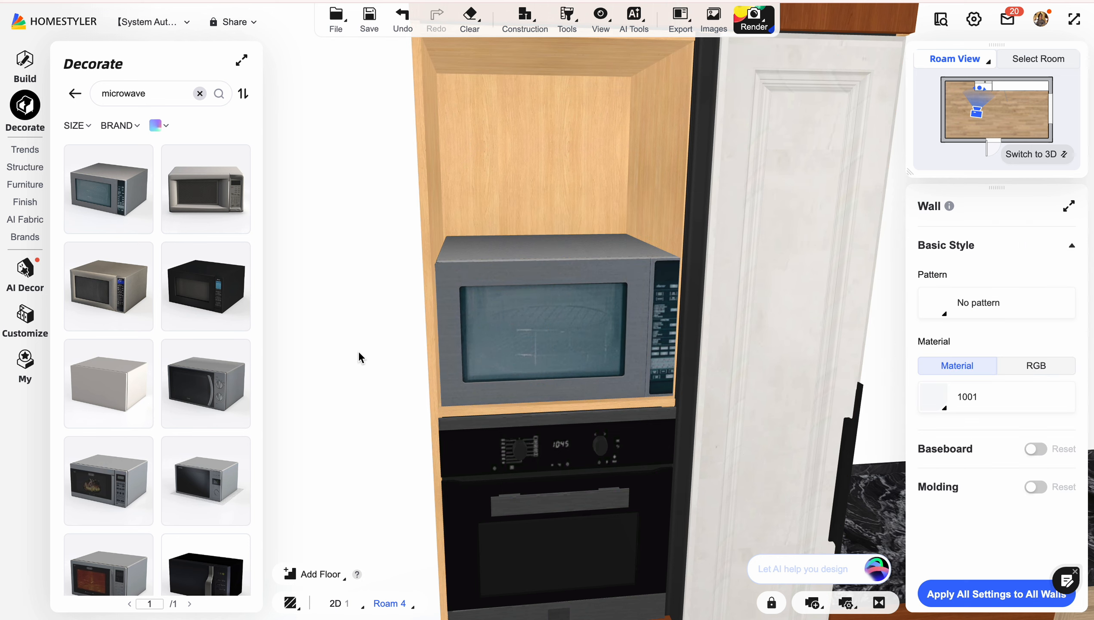
pyautogui.click(501, 329)
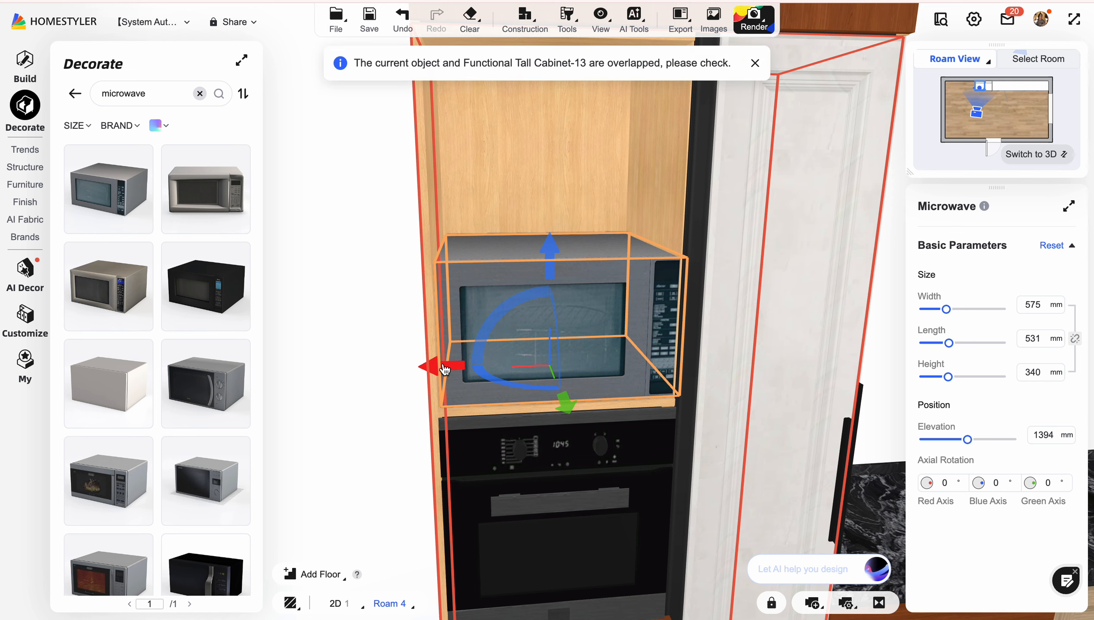
pyautogui.moveTo(445, 369); pyautogui.dragTo(440, 364)
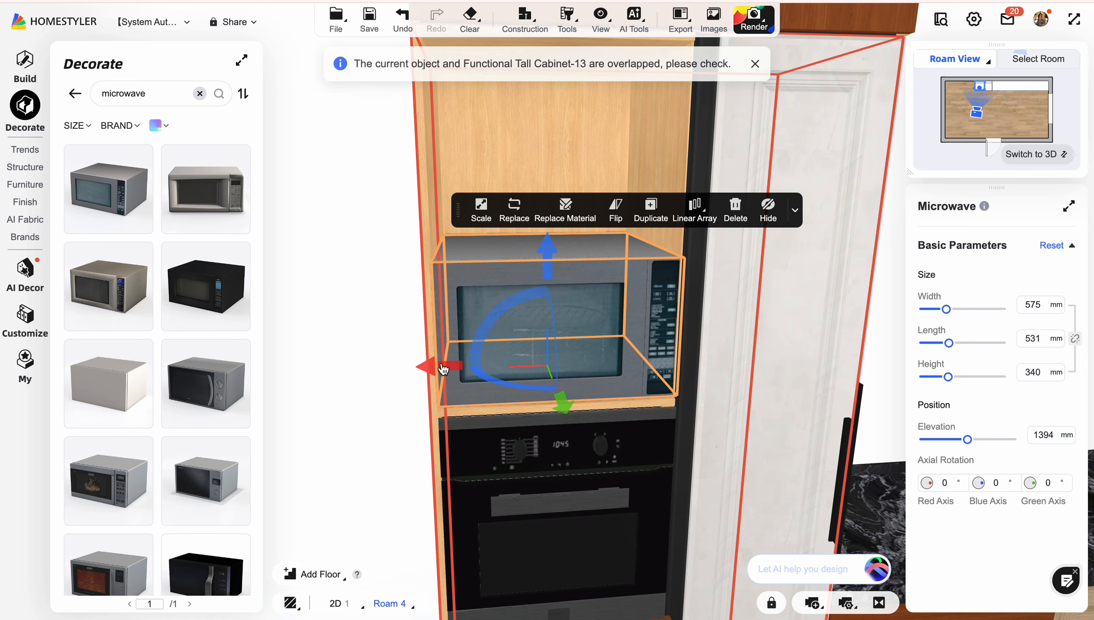
pyautogui.scroll(-3, 520, 310)
pyautogui.moveTo(373, 408); pyautogui.dragTo(381, 408)
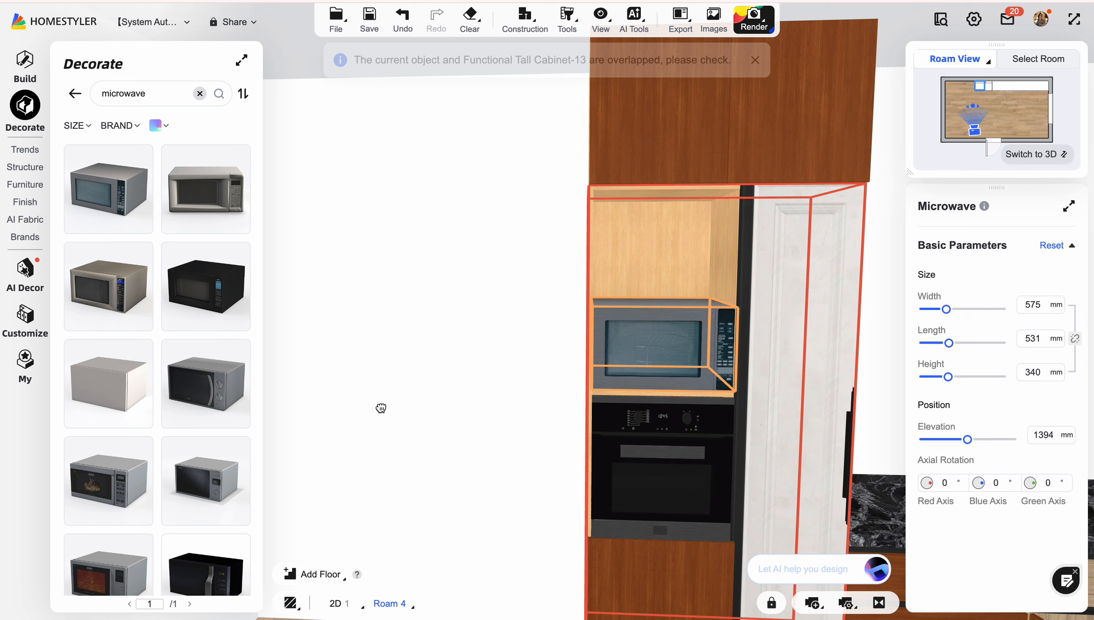
pyautogui.click(428, 241)
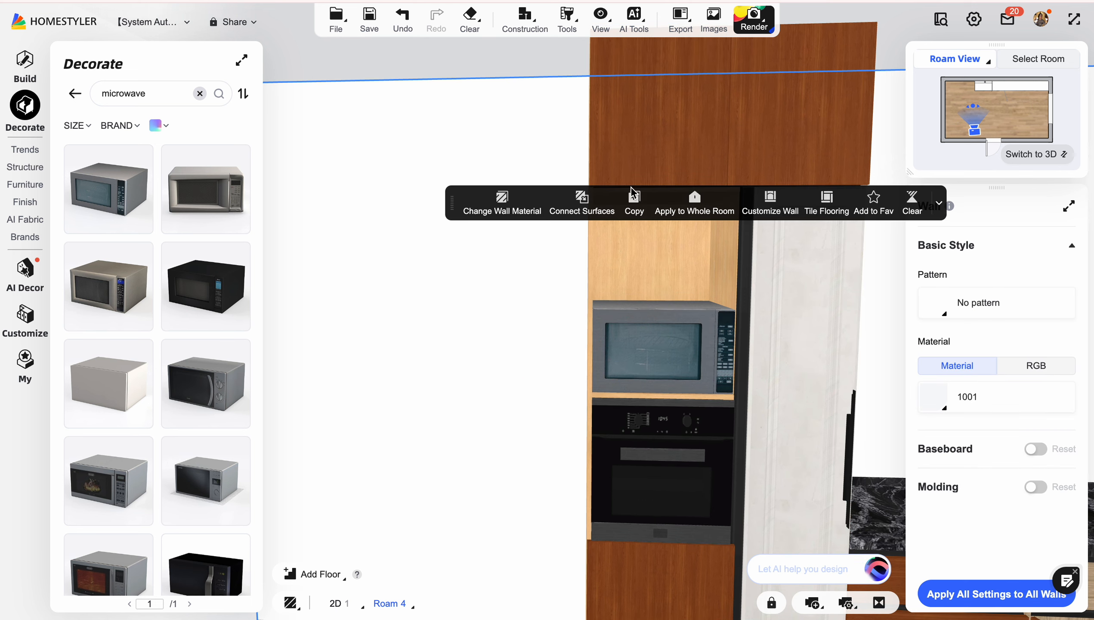
# - Reopen the Custom Furniture editor with the tall oven cabinet selected and clear the selection
pyautogui.click(645, 234)
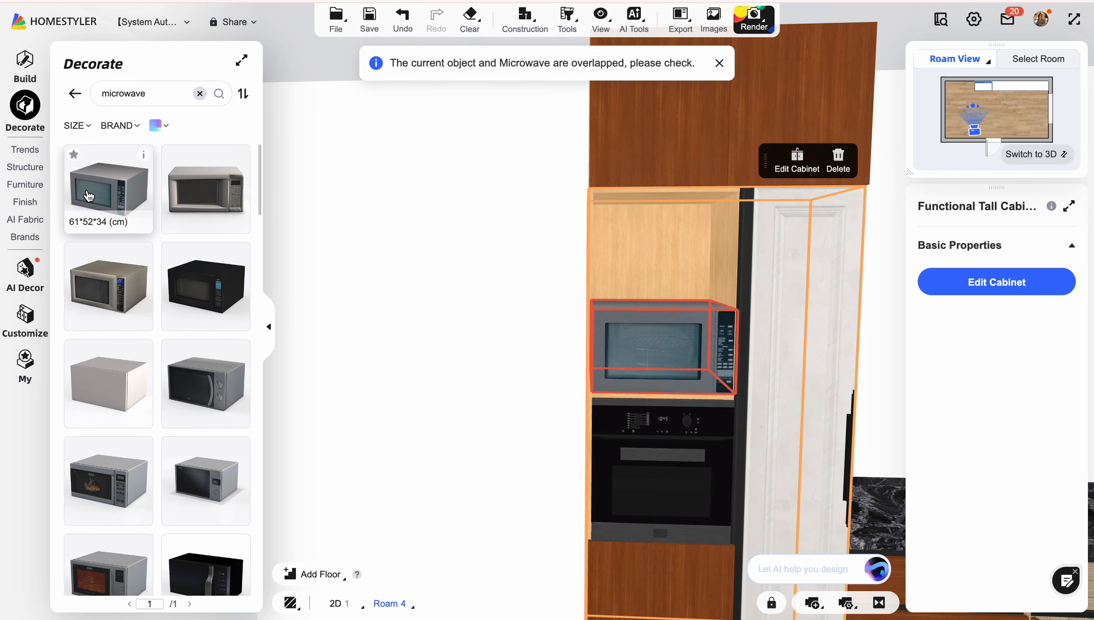
pyautogui.click(24, 326)
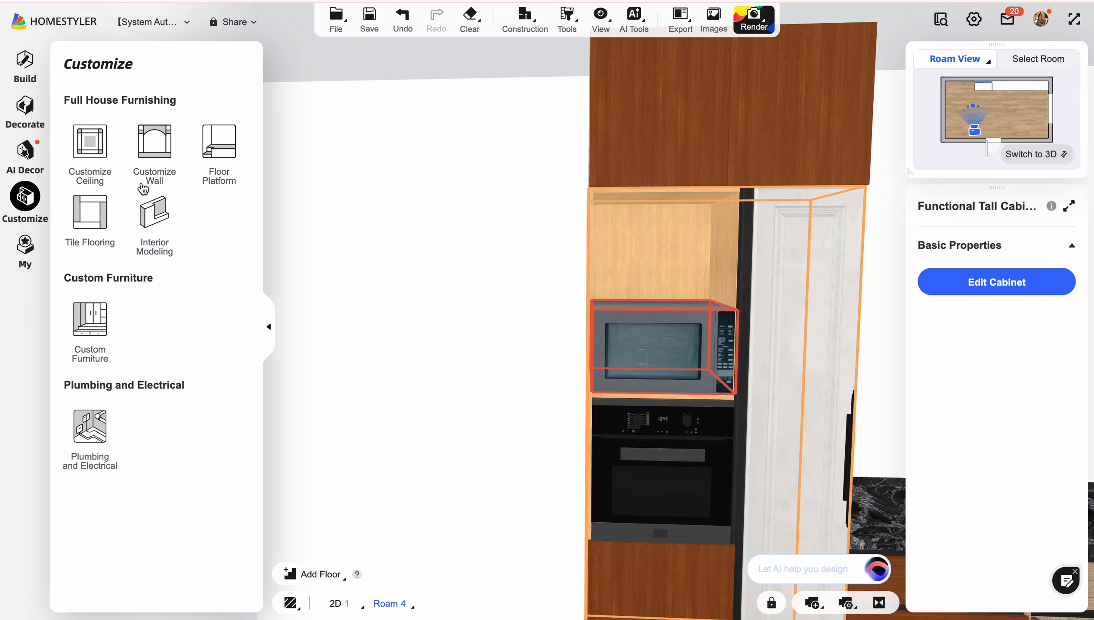
pyautogui.click(99, 328)
pyautogui.click(100, 326)
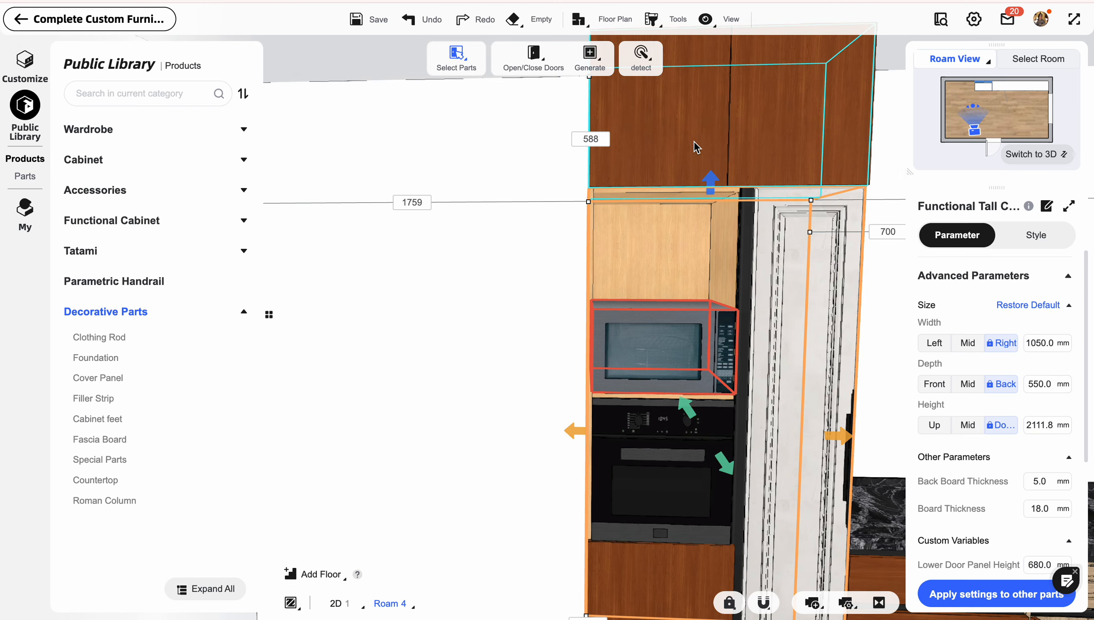
pyautogui.click(484, 281)
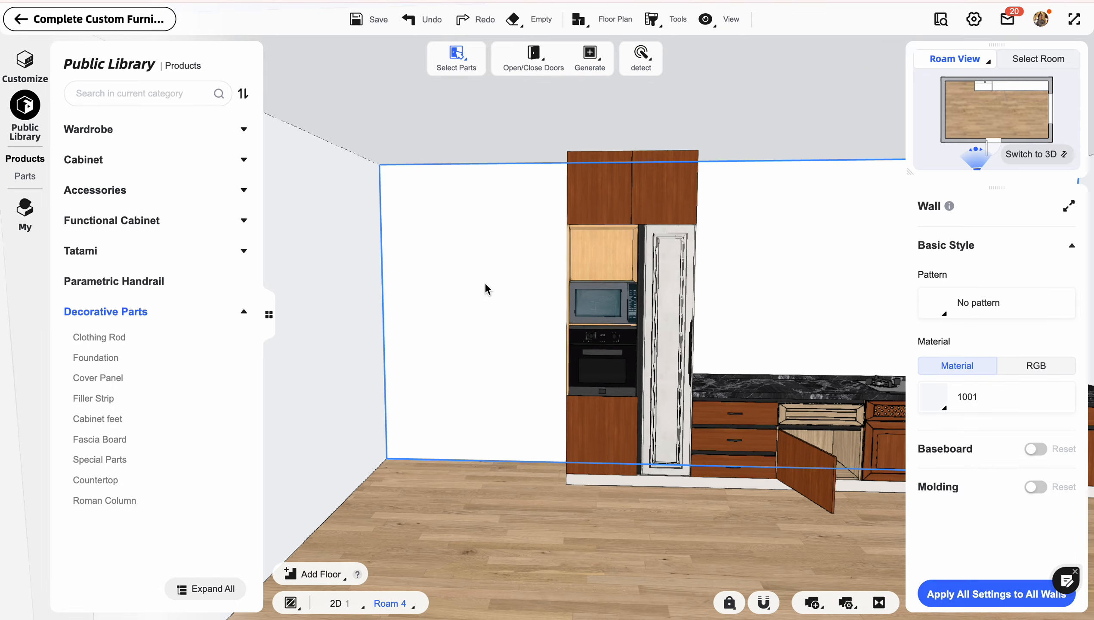
pyautogui.moveTo(480, 306); pyautogui.dragTo(723, 465)
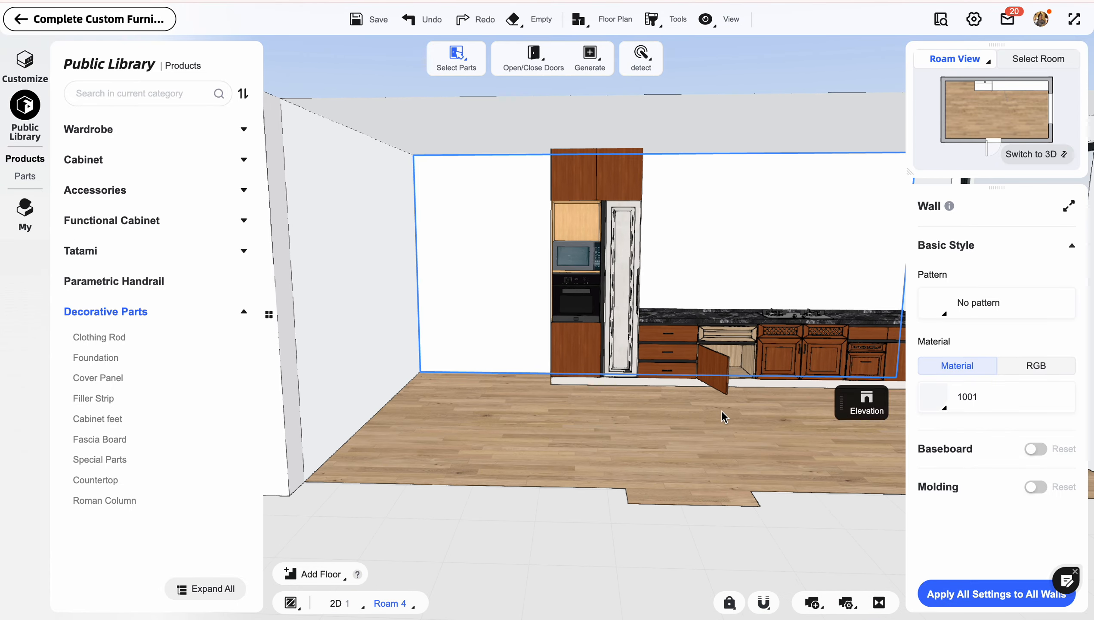
pyautogui.scroll(3, 721, 409)
pyautogui.scroll(-4, 721, 409)
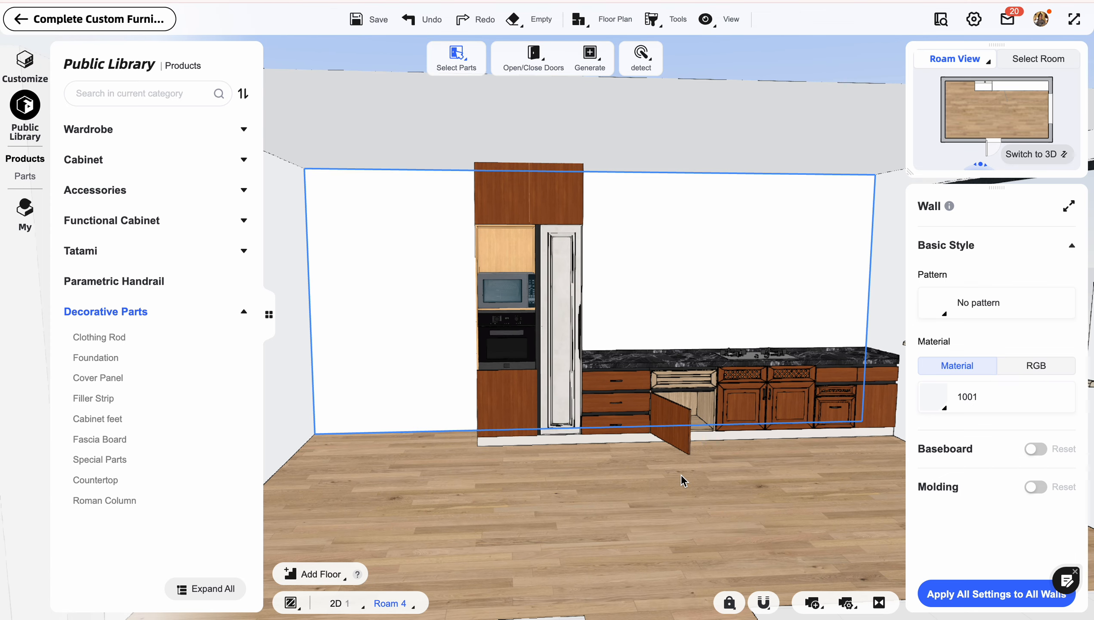
pyautogui.click(408, 481)
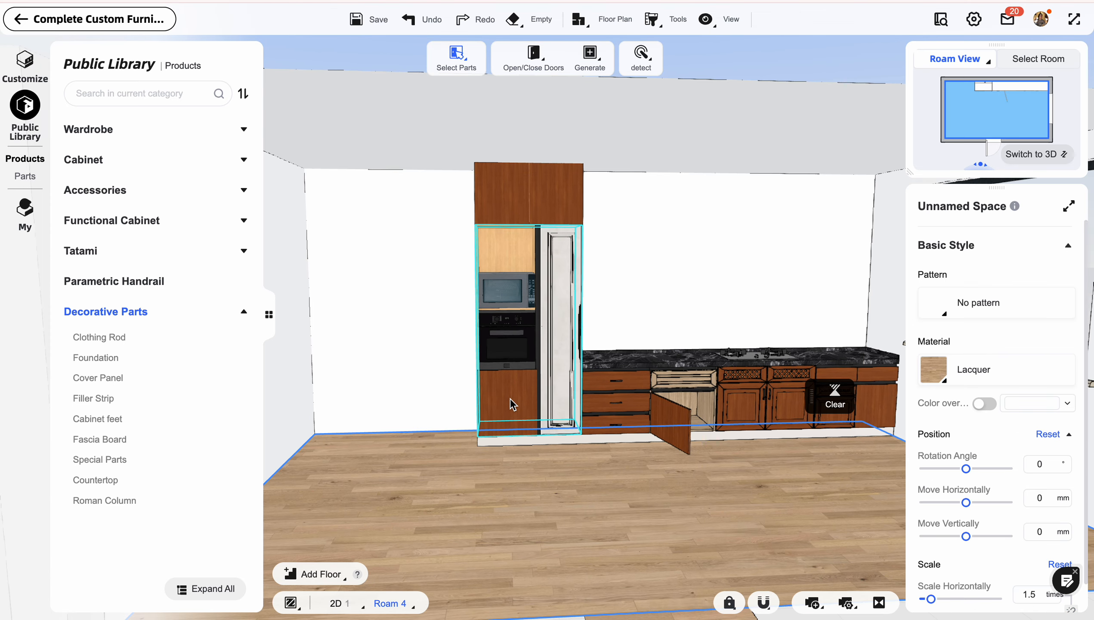